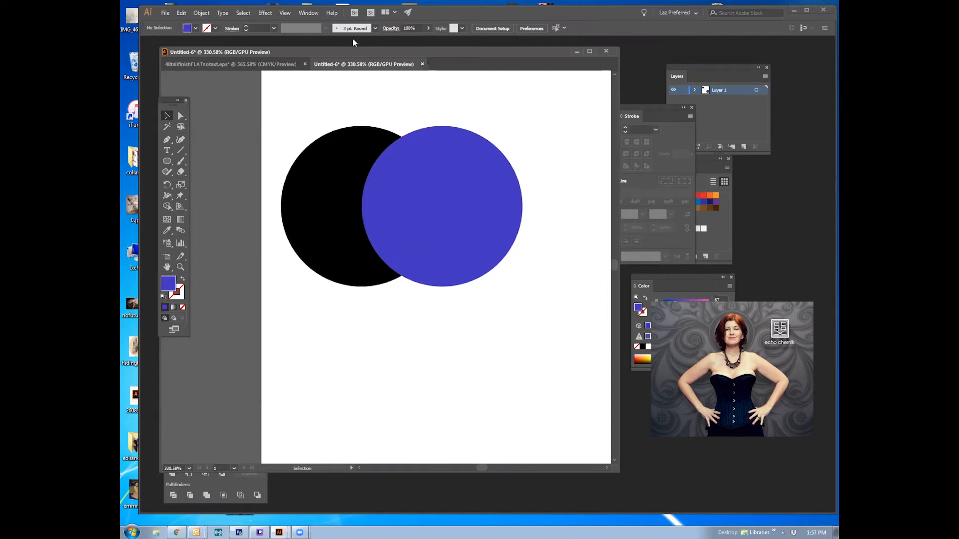
# - Show the Align panel and select the overlapping black and blue circles with one marquee
pyautogui.click(310, 14)
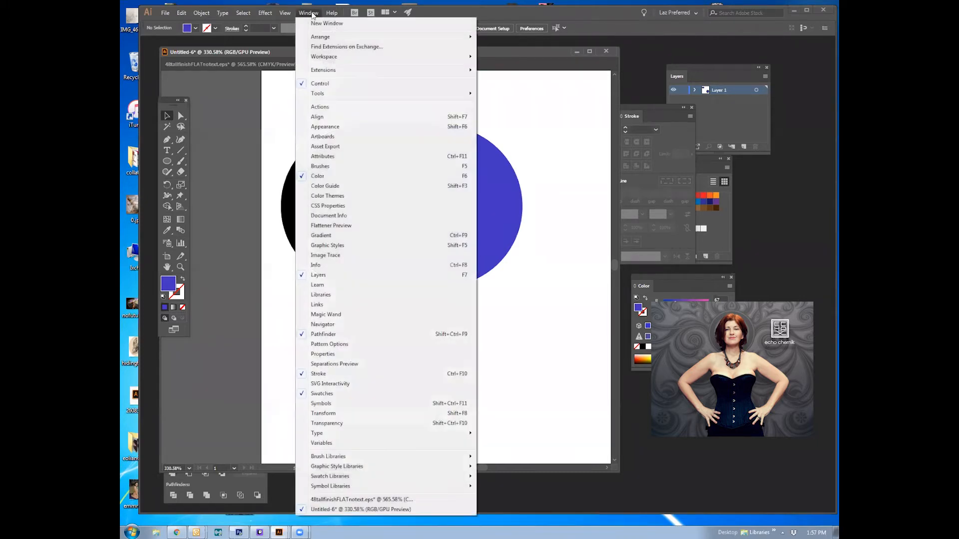
pyautogui.click(320, 118)
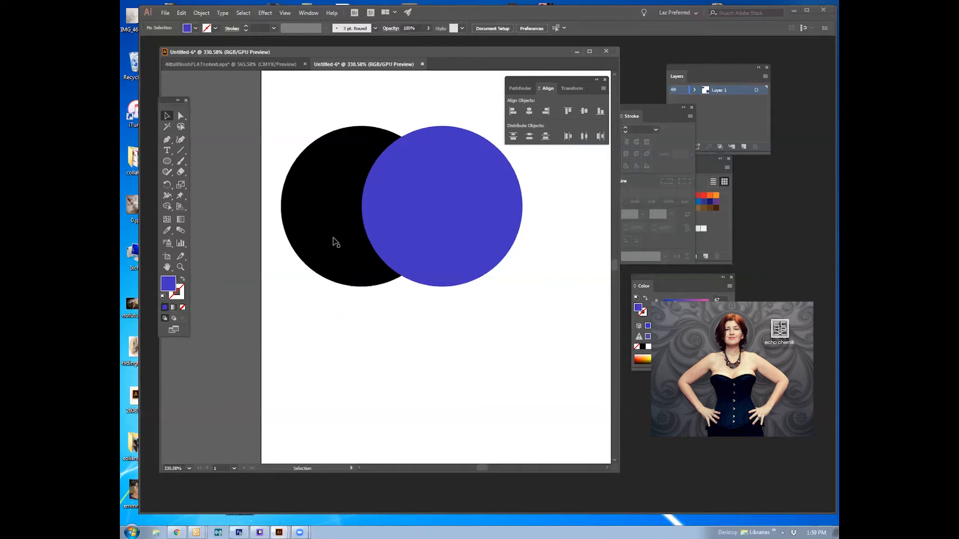
pyautogui.moveTo(304, 300); pyautogui.dragTo(473, 221)
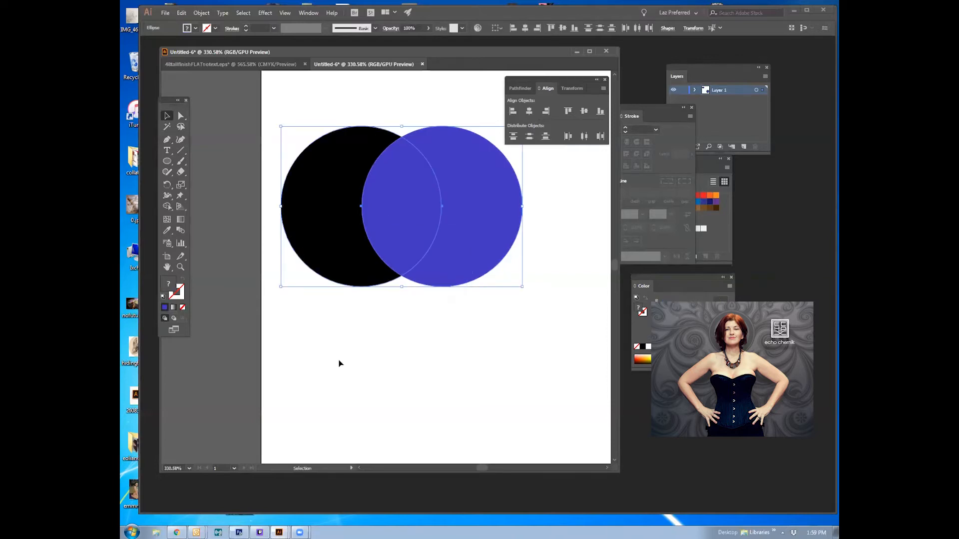
# - Select the black circle, add the blue circle to the selection, and clear the selection
pyautogui.click(341, 323)
pyautogui.click(317, 208)
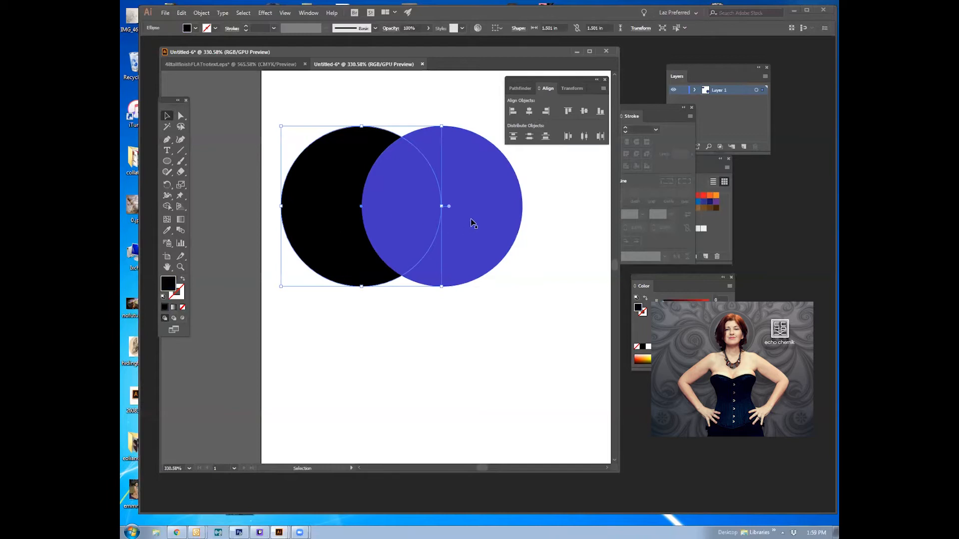
pyautogui.keyDown('shift'); pyautogui.click(484, 197); pyautogui.keyUp('shift')
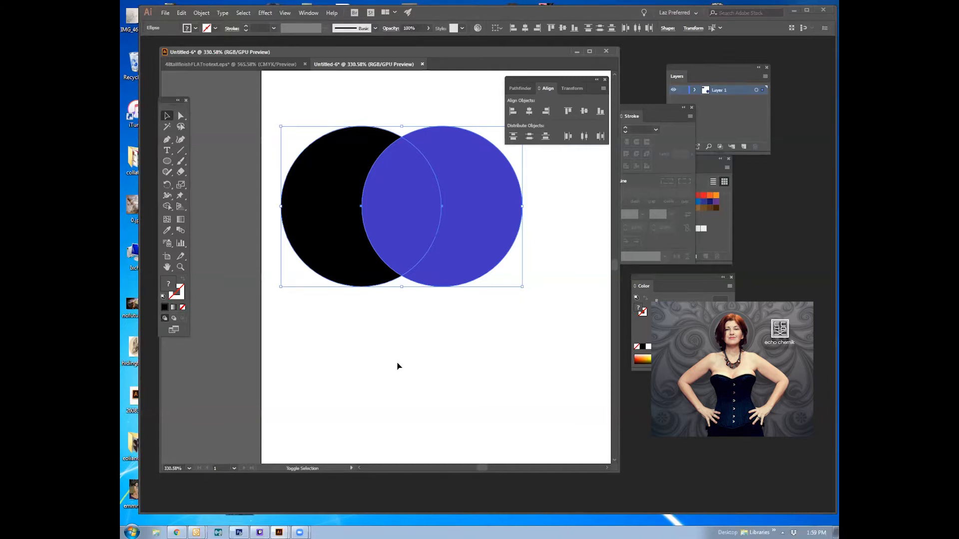
pyautogui.click(397, 366)
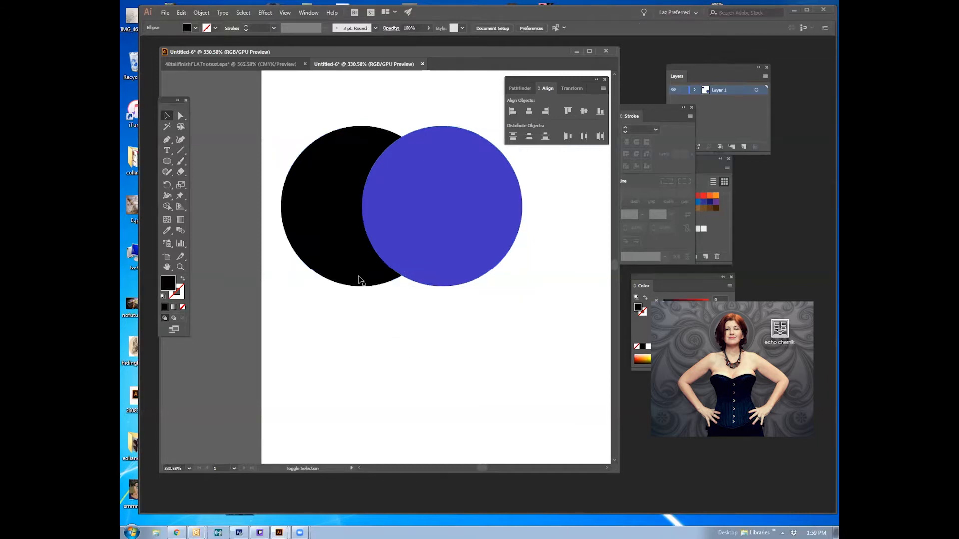
# - Select both circles together and align them on their horizontal centers
pyautogui.click(344, 235)
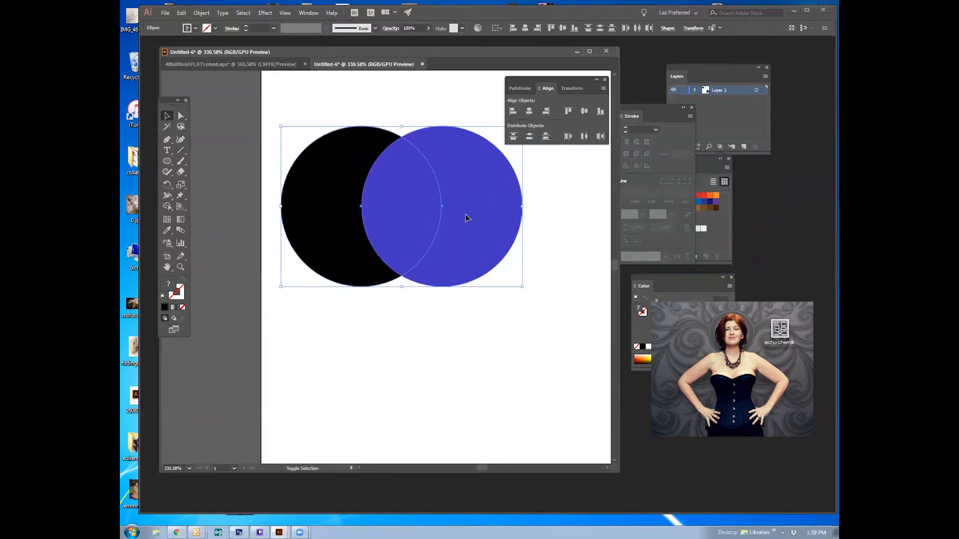
pyautogui.moveTo(288, 321); pyautogui.dragTo(471, 215)
pyautogui.click(528, 111)
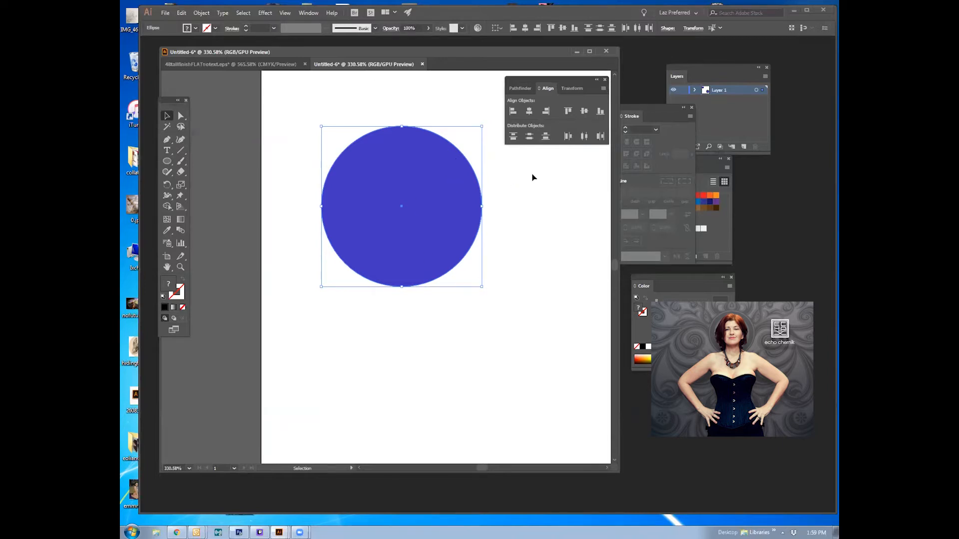
pyautogui.click(569, 186)
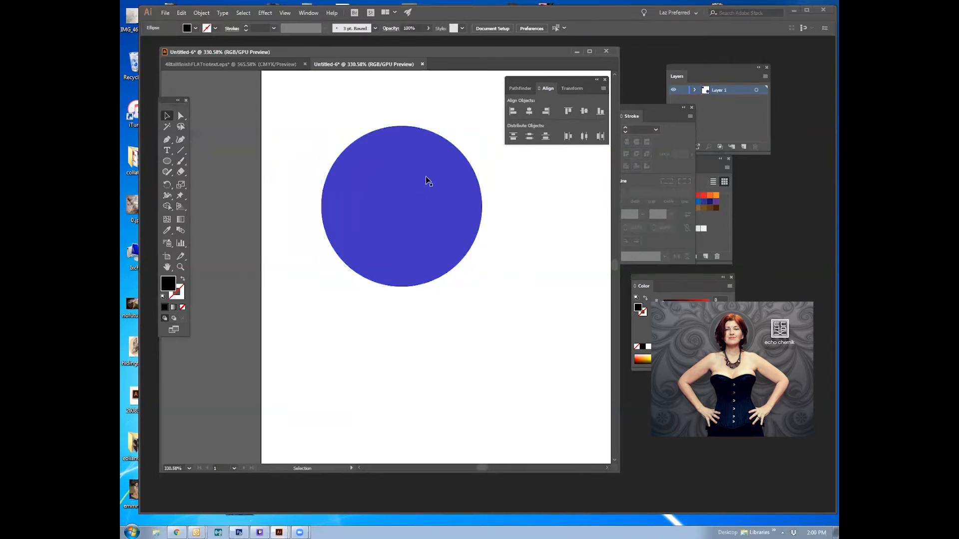
pyautogui.click(426, 176)
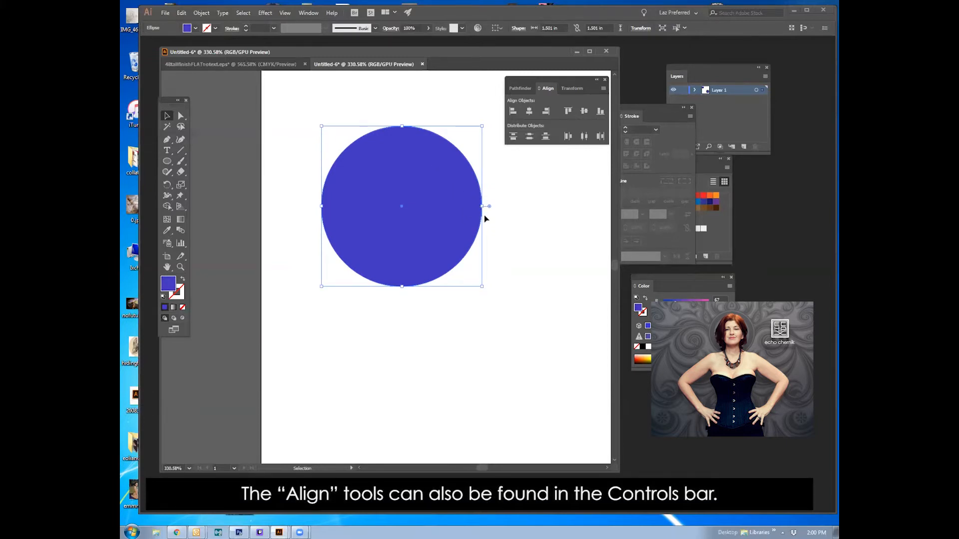
pyautogui.click(490, 227)
# - Reselect the two separated circles and repeat the horizontal center alignment so the blue one covers the black one
pyautogui.moveTo(299, 111); pyautogui.dragTo(400, 229)
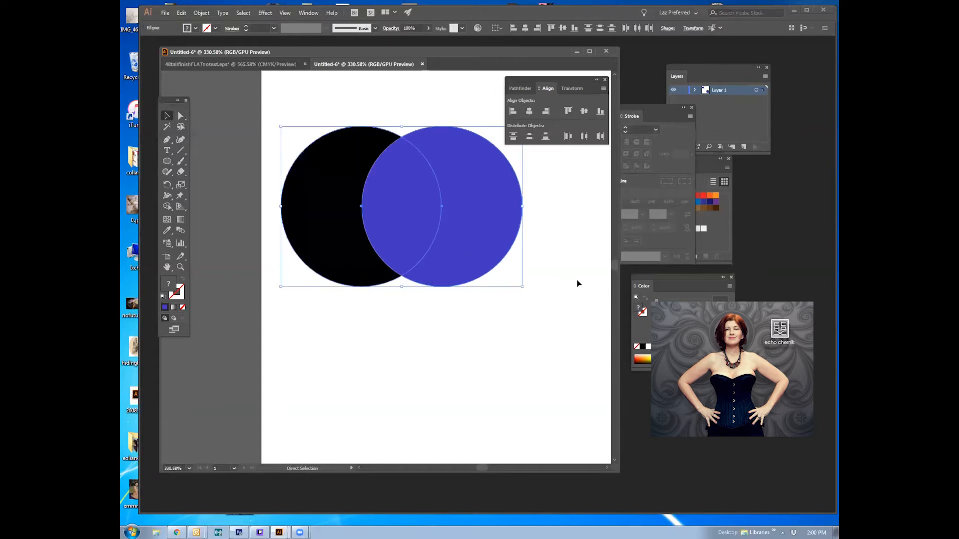
pyautogui.click(521, 238)
pyautogui.moveTo(304, 336); pyautogui.dragTo(370, 238)
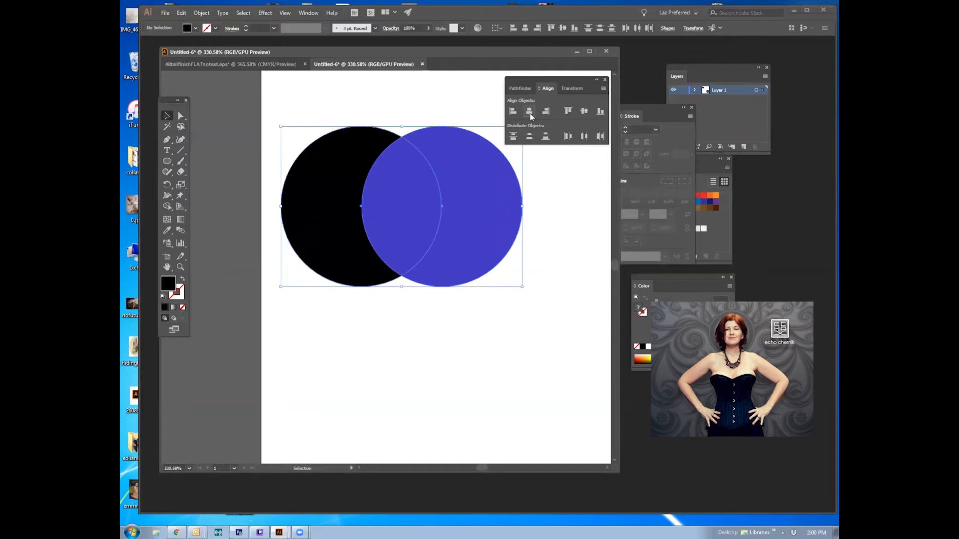
pyautogui.click(525, 28)
pyautogui.click(521, 211)
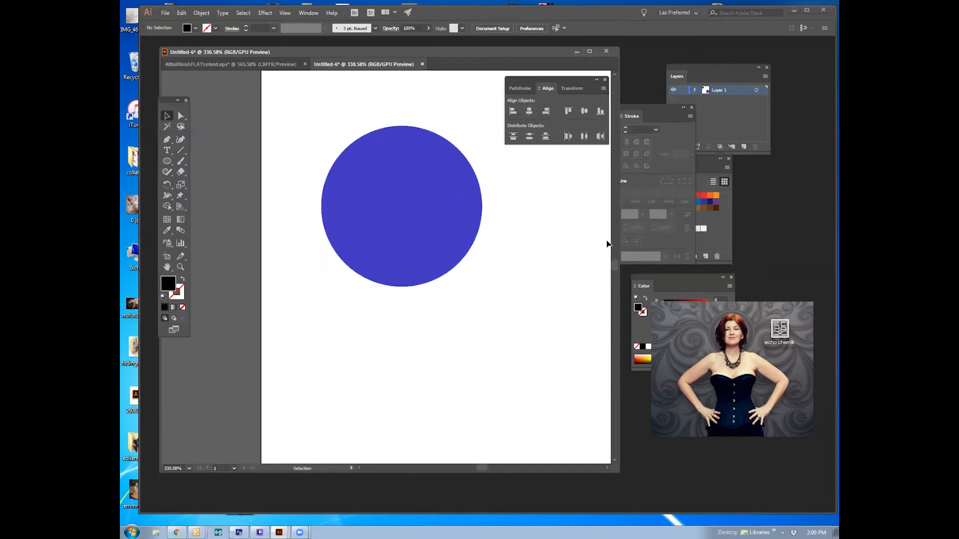
# - Narrow the blue circle symmetrically about its center into an upright ellipse roughly half as wide
pyautogui.click(404, 214)
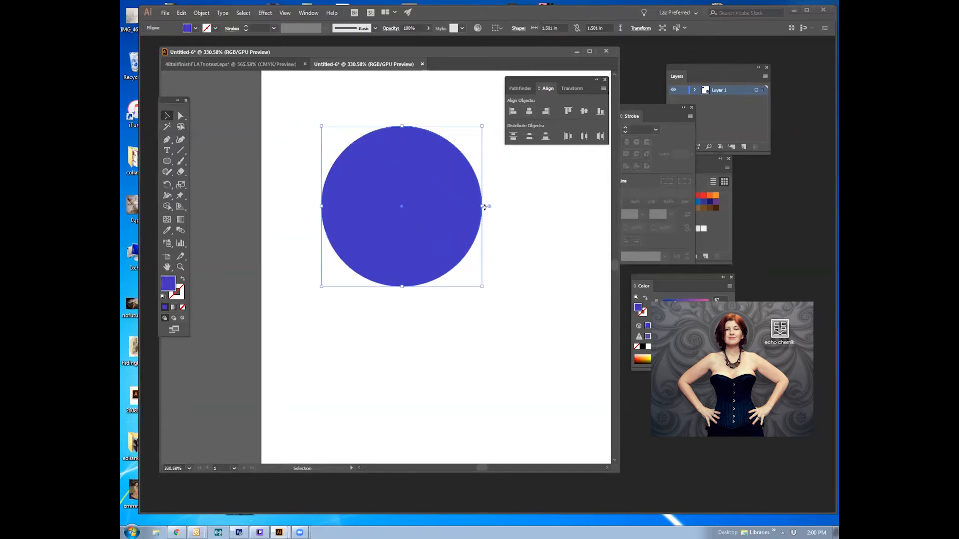
pyautogui.moveTo(483, 206); pyautogui.dragTo(444, 206)
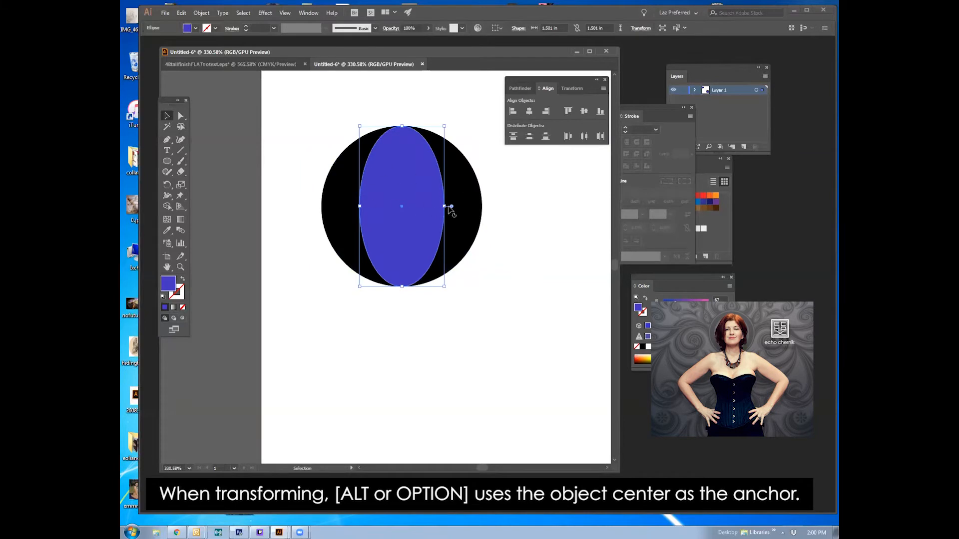
pyautogui.click(527, 220)
# - Try moving the blue ellipse off-center toward the upper right, and undo the move
pyautogui.moveTo(433, 212); pyautogui.dragTo(477, 158)
pyautogui.hotkey('ctrl', 'z')
pyautogui.click(555, 223)
pyautogui.hotkey('ctrl', 'a')
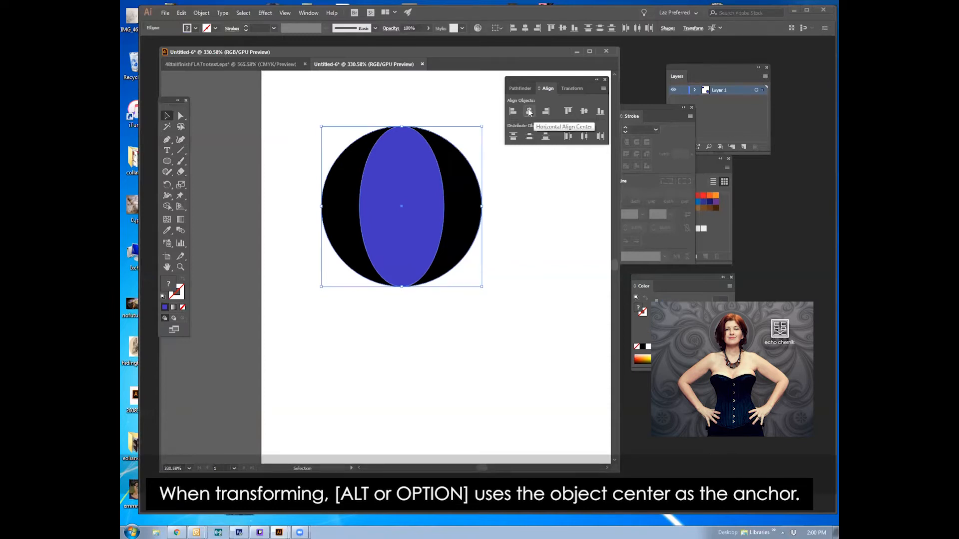
pyautogui.click(518, 219)
# - Stretch the blue ellipse vertically about its center so it extends past the top and bottom of the black circle
pyautogui.click(440, 219)
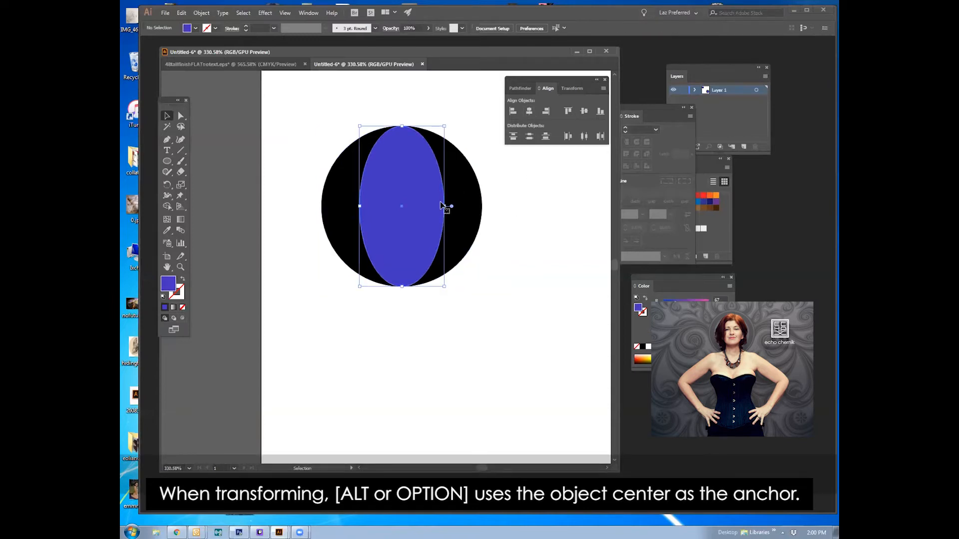
pyautogui.moveTo(444, 206); pyautogui.dragTo(516, 206)
pyautogui.moveTo(401, 129); pyautogui.dragTo(417, 184)
pyautogui.moveTo(518, 208); pyautogui.dragTo(444, 102)
pyautogui.click(439, 133)
# - Select both shapes and enlarge them together proportionally about their shared center
pyautogui.moveTo(457, 214); pyautogui.dragTo(465, 224)
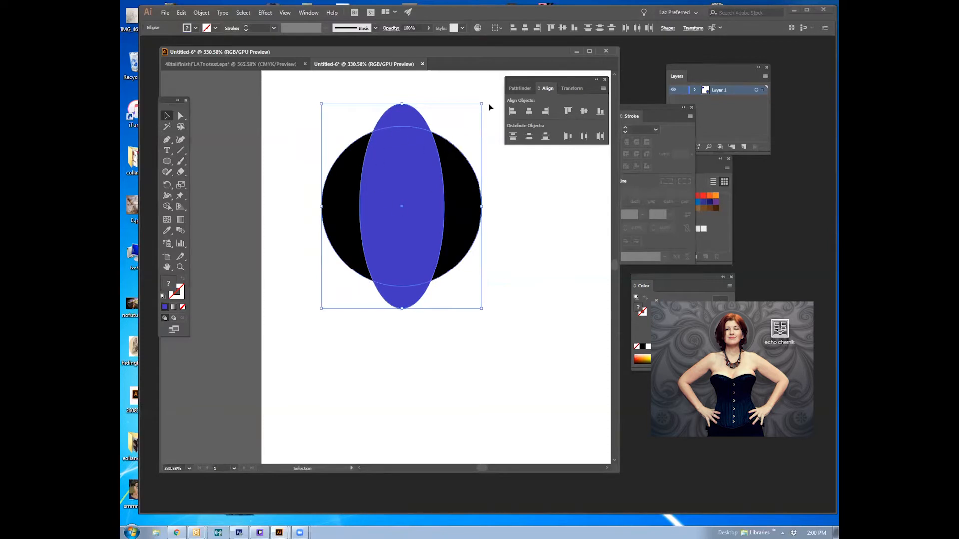
pyautogui.moveTo(484, 104); pyautogui.dragTo(520, 209)
pyautogui.click(495, 226)
# - Select the ellipse and circle with a marquee and once more one after the other, and clear the selection
pyautogui.click(398, 207)
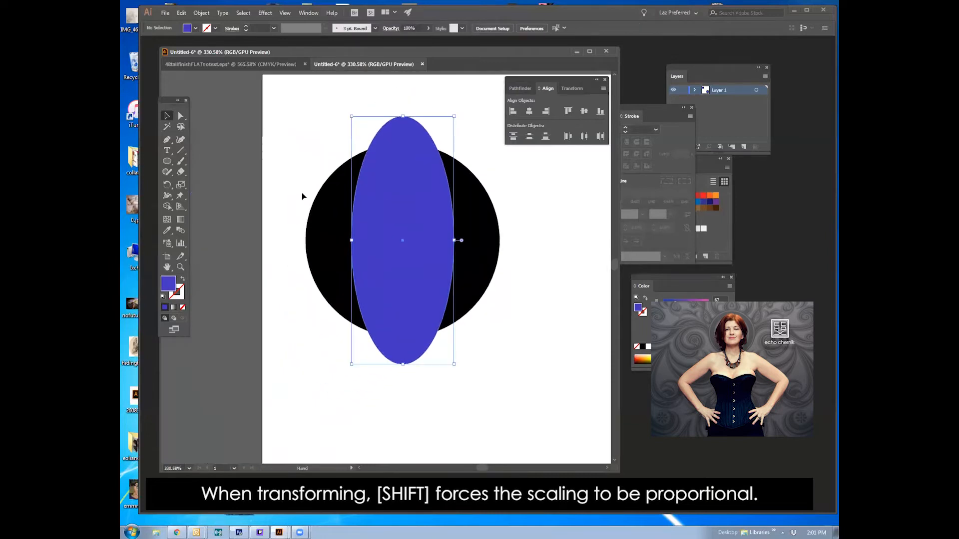
pyautogui.moveTo(288, 169); pyautogui.dragTo(414, 228)
pyautogui.click(265, 189)
pyautogui.click(337, 207)
pyautogui.keyDown('shift'); pyautogui.click(409, 215); pyautogui.keyUp('shift')
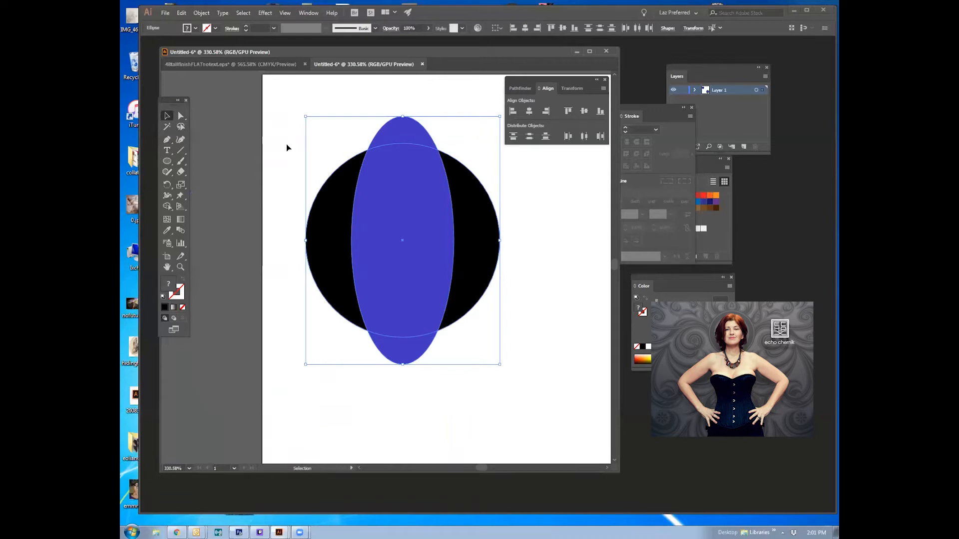
pyautogui.click(565, 249)
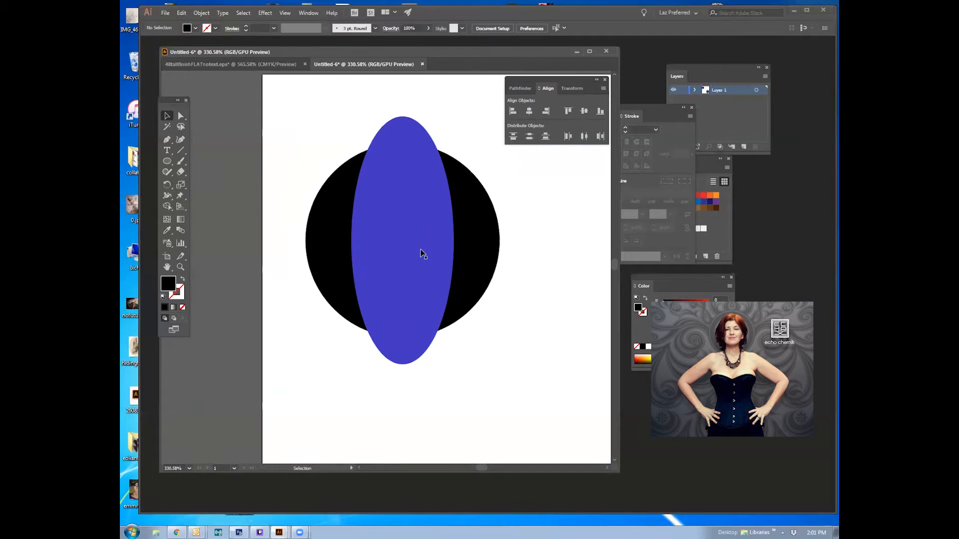
# - Select the blue ellipse and black circle together and scale both down proportionally
pyautogui.click(425, 199)
pyautogui.keyDown('shift'); pyautogui.click(457, 172); pyautogui.keyUp('shift')
pyautogui.moveTo(499, 118); pyautogui.dragTo(389, 401)
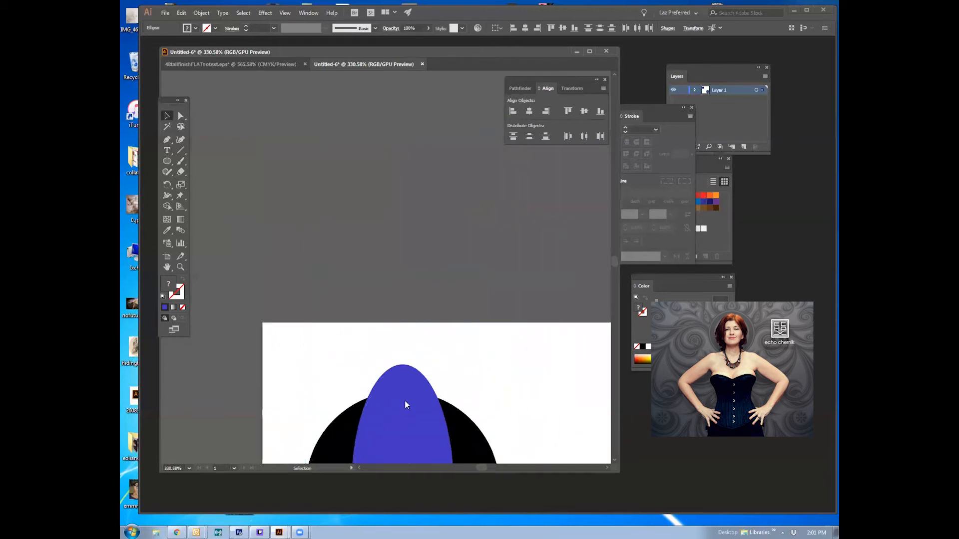
pyautogui.moveTo(477, 300); pyautogui.dragTo(281, 288)
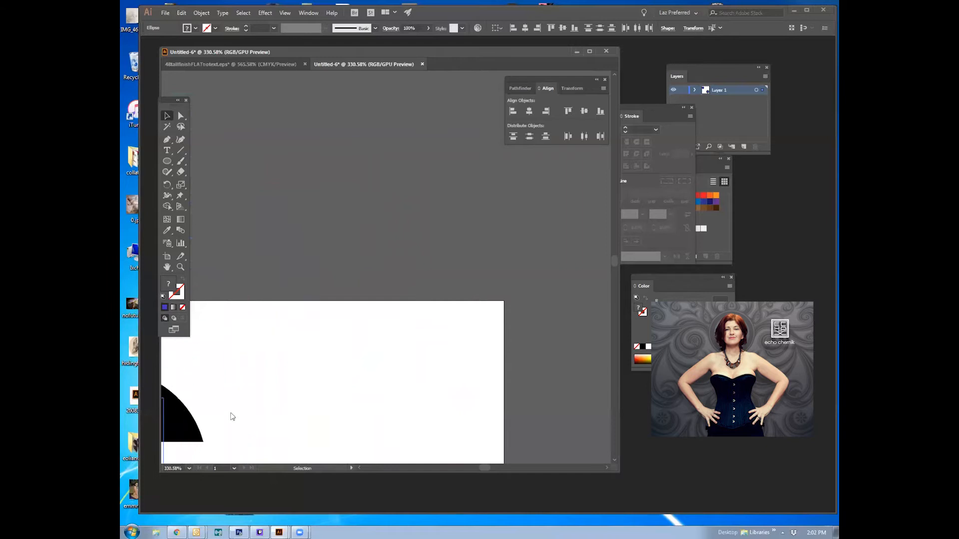
pyautogui.scroll(-5, 245, 381)
pyautogui.hscroll(-3, 225, 365)
pyautogui.moveTo(224, 366); pyautogui.dragTo(443, 154)
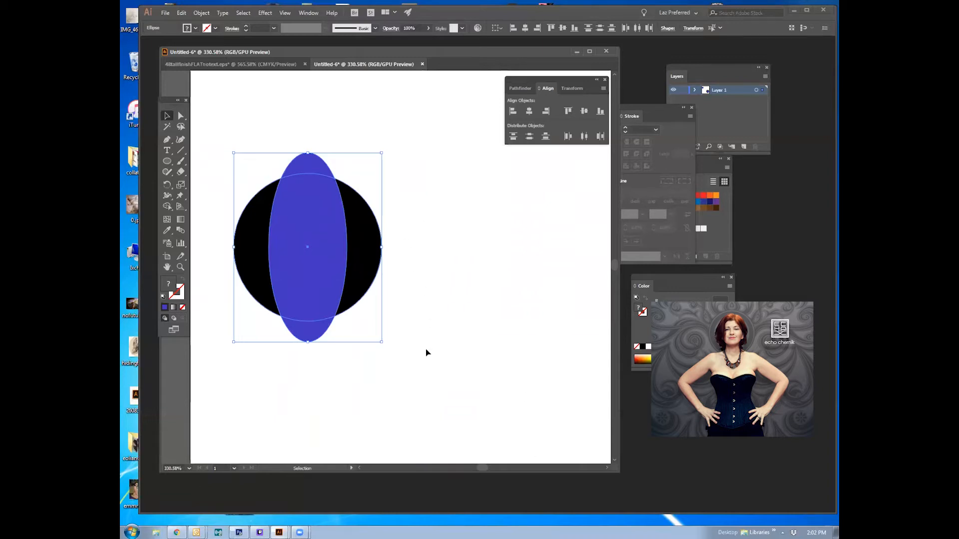
# - Stretch the blue ellipse vertically about its center to a height of about 2.68 in
pyautogui.click(463, 329)
pyautogui.moveTo(369, 289); pyautogui.dragTo(435, 271)
pyautogui.click(404, 271)
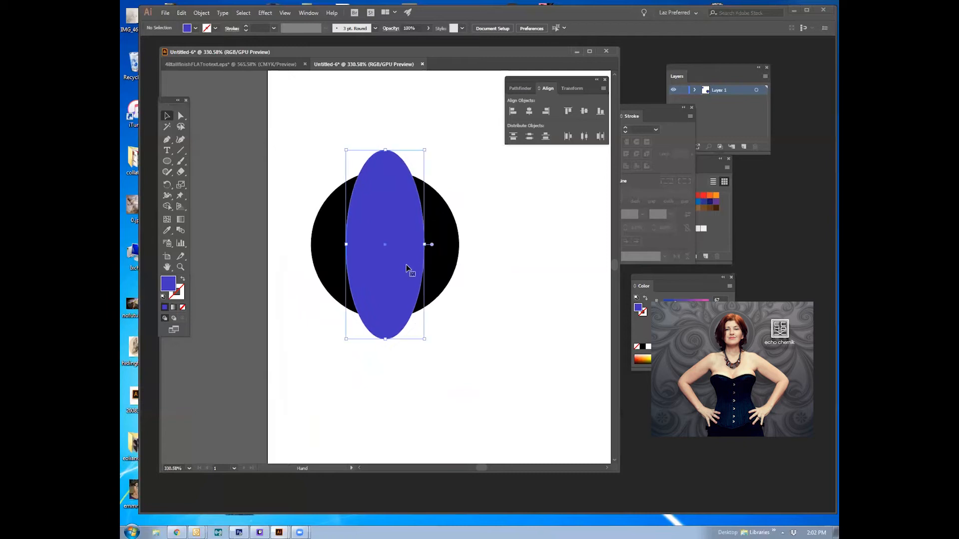
pyautogui.click(542, 244)
pyautogui.click(412, 251)
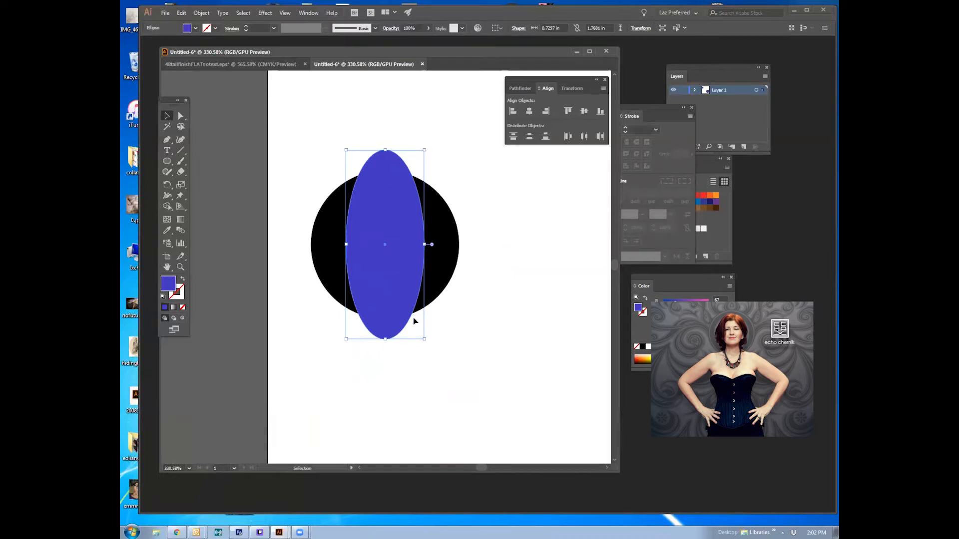
pyautogui.moveTo(386, 148); pyautogui.dragTo(386, 101)
pyautogui.click(467, 173)
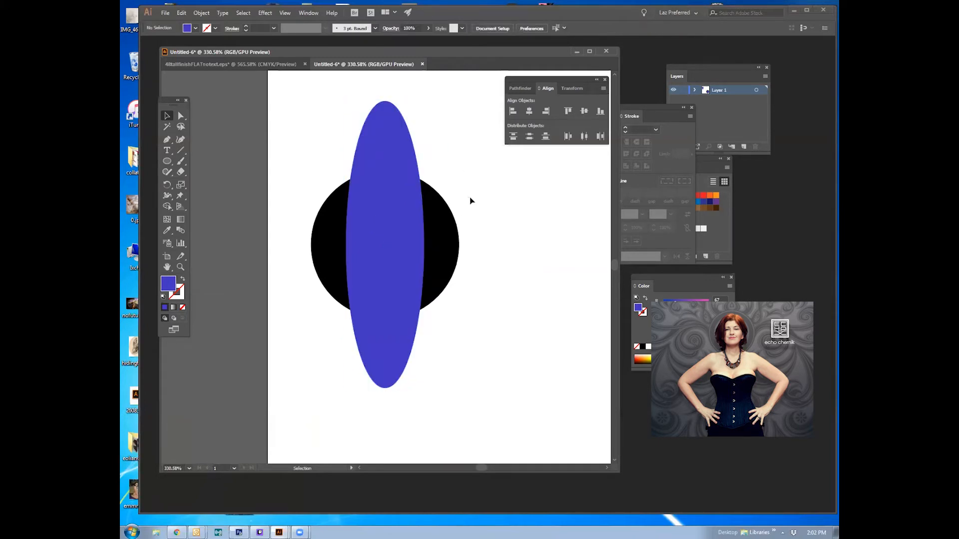
# - Offset the blue ellipse up and to the right, and recenter both shapes using Vertical Distribute Center and Horizontal Align Center
pyautogui.click(365, 194)
pyautogui.click(500, 203)
pyautogui.moveTo(518, 189); pyautogui.dragTo(329, 303)
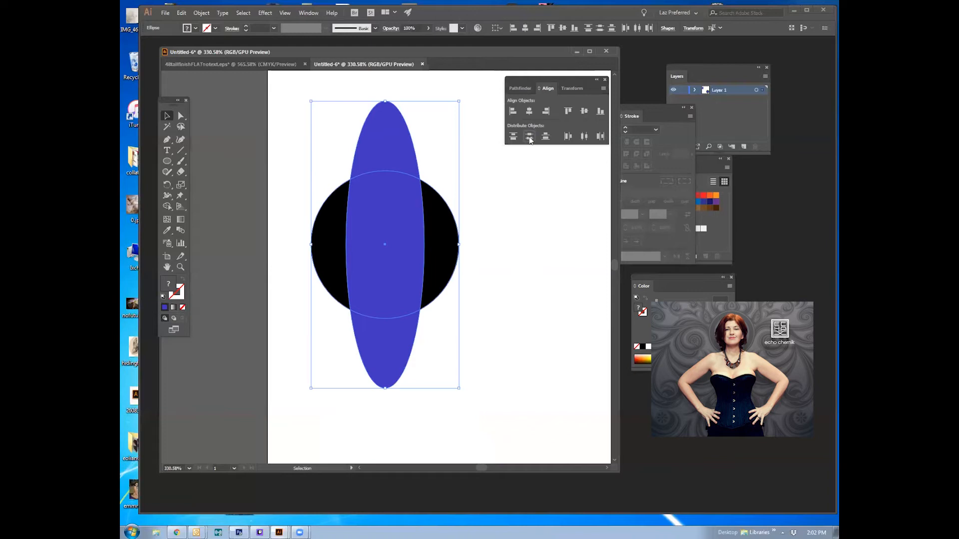
pyautogui.click(506, 215)
pyautogui.moveTo(411, 211); pyautogui.dragTo(433, 157)
pyautogui.moveTo(512, 157); pyautogui.dragTo(376, 289)
pyautogui.click(529, 138)
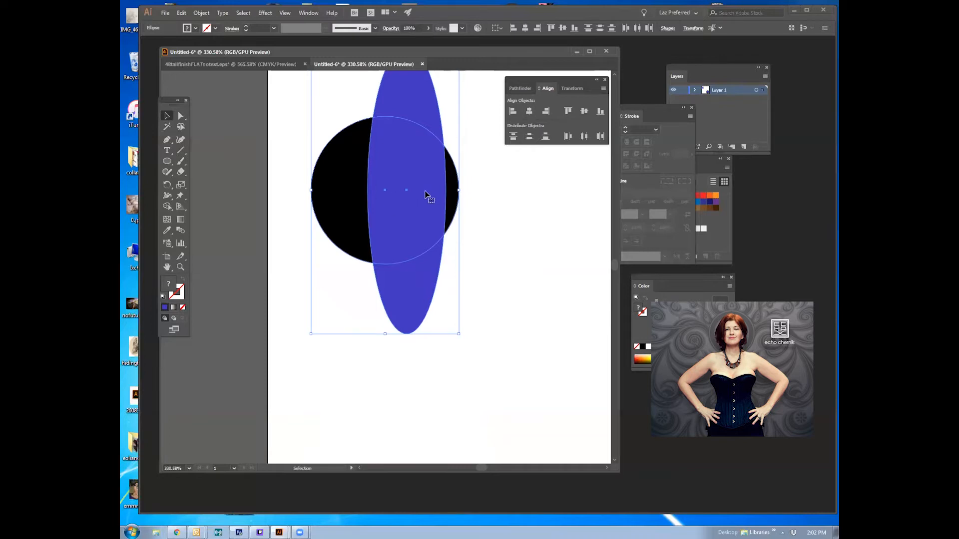
pyautogui.click(528, 113)
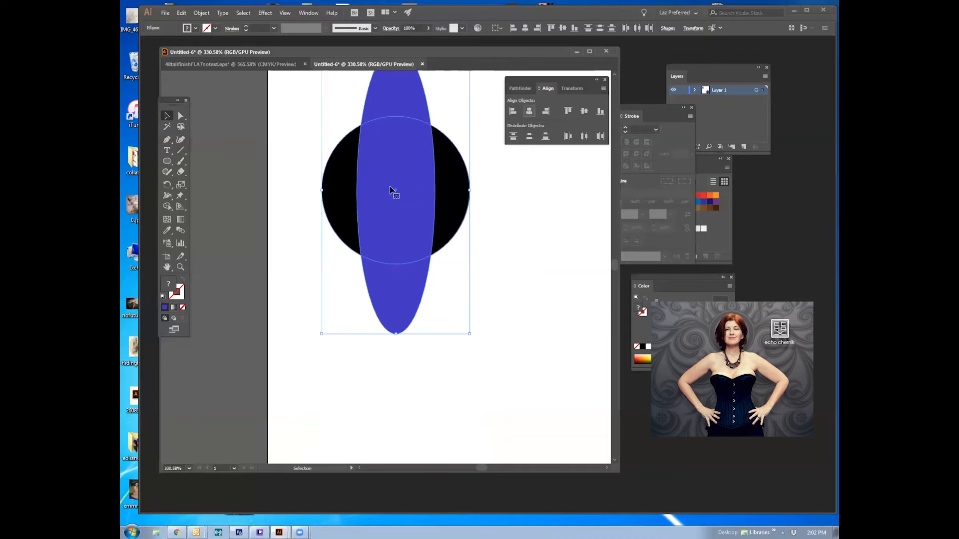
# - Move the blue ellipse down and to the left, and align both shapes on their horizontal centers
pyautogui.click(497, 228)
pyautogui.moveTo(419, 228); pyautogui.dragTo(361, 275)
pyautogui.moveTo(510, 321); pyautogui.dragTo(348, 187)
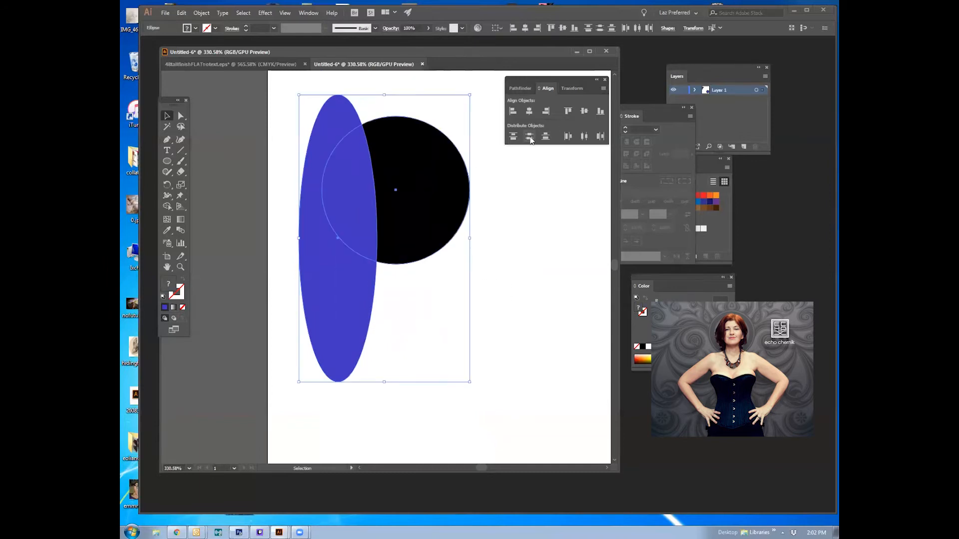
pyautogui.click(529, 111)
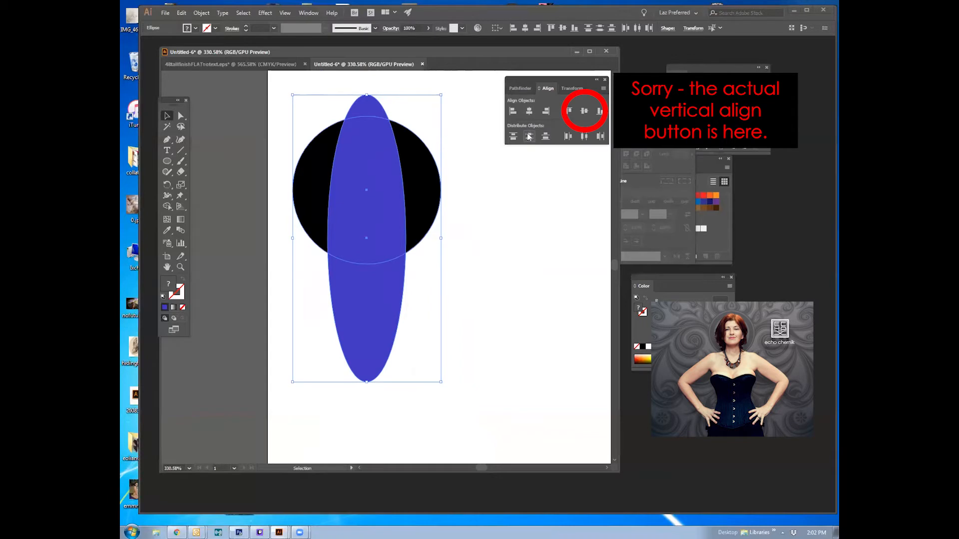
# - Move the blue ellipse upward, and apply Vertical Distribute Center to both shapes
pyautogui.click(454, 175)
pyautogui.moveTo(453, 176); pyautogui.dragTo(387, 147)
pyautogui.click(475, 240)
pyautogui.moveTo(390, 302); pyautogui.dragTo(390, 230)
pyautogui.moveTo(470, 200); pyautogui.dragTo(395, 220)
pyautogui.click(530, 136)
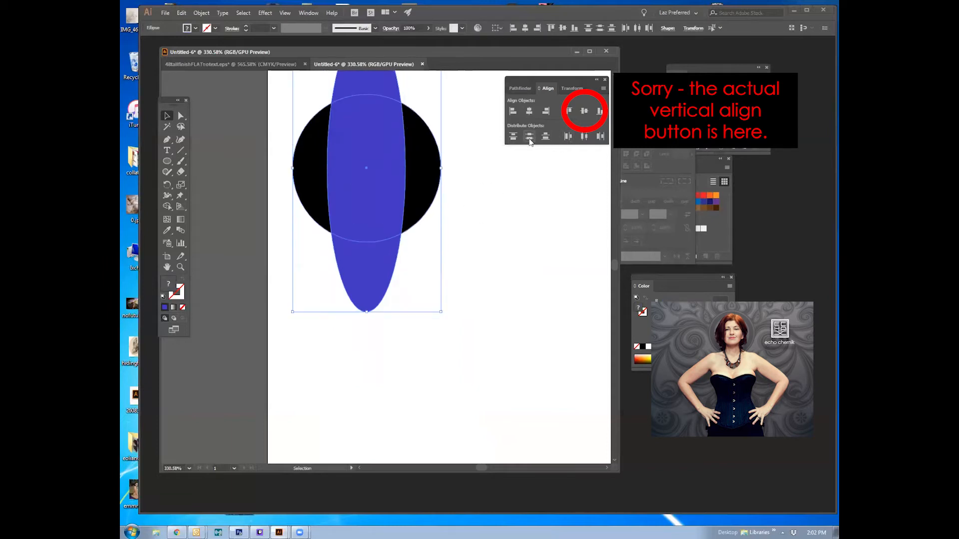
# - Rotate the blue ellipse counterclockwise about its center so it lies diagonally across the black circle
pyautogui.click(471, 190)
pyautogui.moveTo(472, 190); pyautogui.dragTo(392, 302)
pyautogui.click(488, 238)
pyautogui.click(410, 270)
pyautogui.click(468, 256)
pyautogui.click(402, 279)
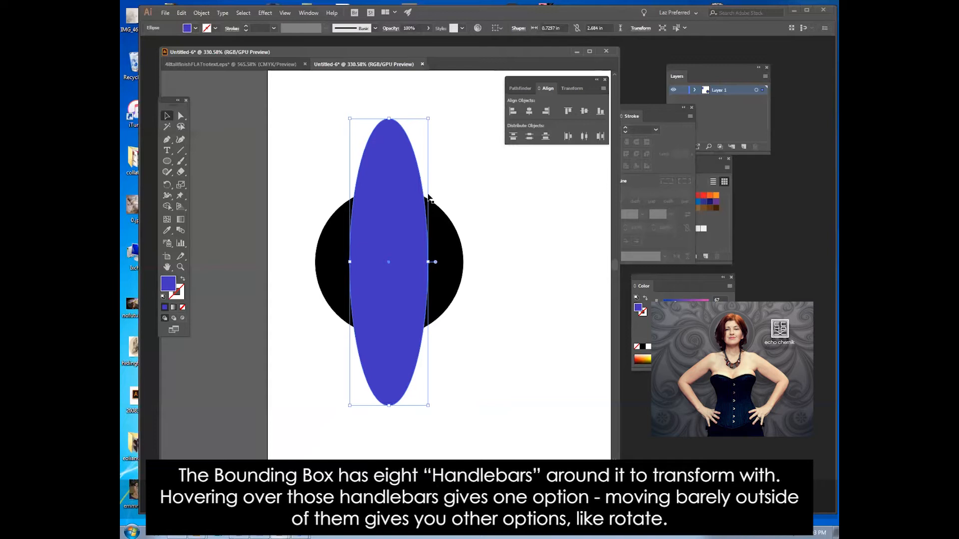
pyautogui.moveTo(434, 115); pyautogui.dragTo(385, 244)
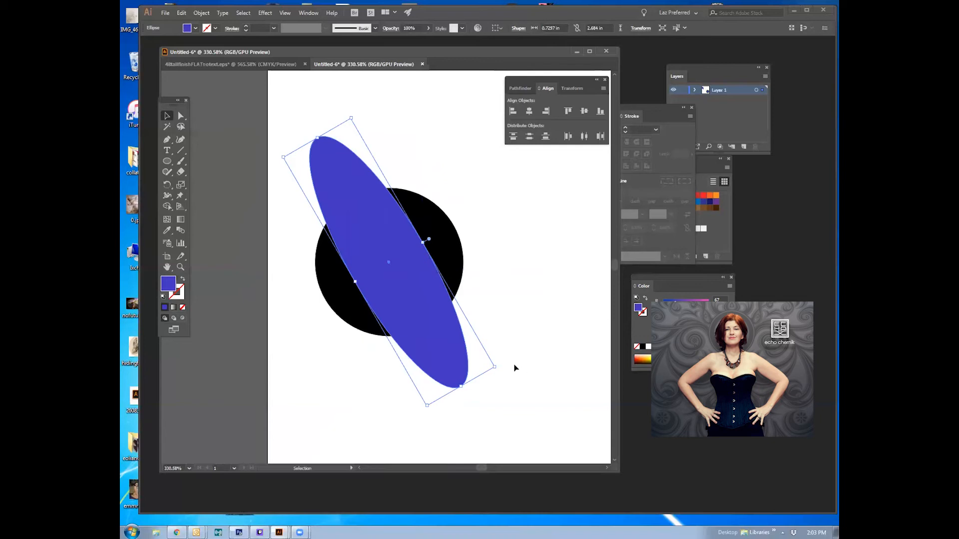
# - Rotate the blue ellipse freely across the black circle, and undo the free rotations to restore its upright orientation
pyautogui.moveTo(496, 370); pyautogui.dragTo(423, 195)
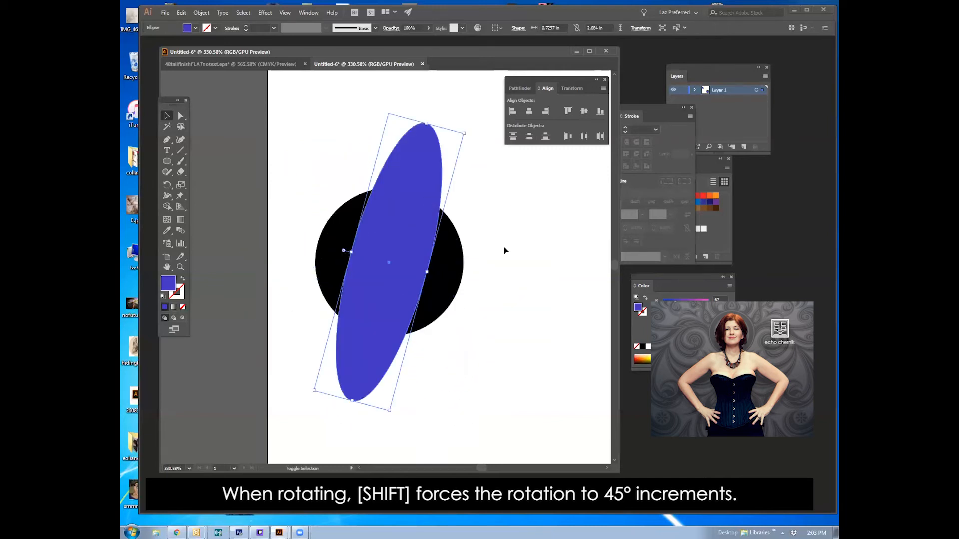
pyautogui.hotkey('ctrl', 'z')
pyautogui.hotkey('ctrl', 'z')
pyautogui.press('v')
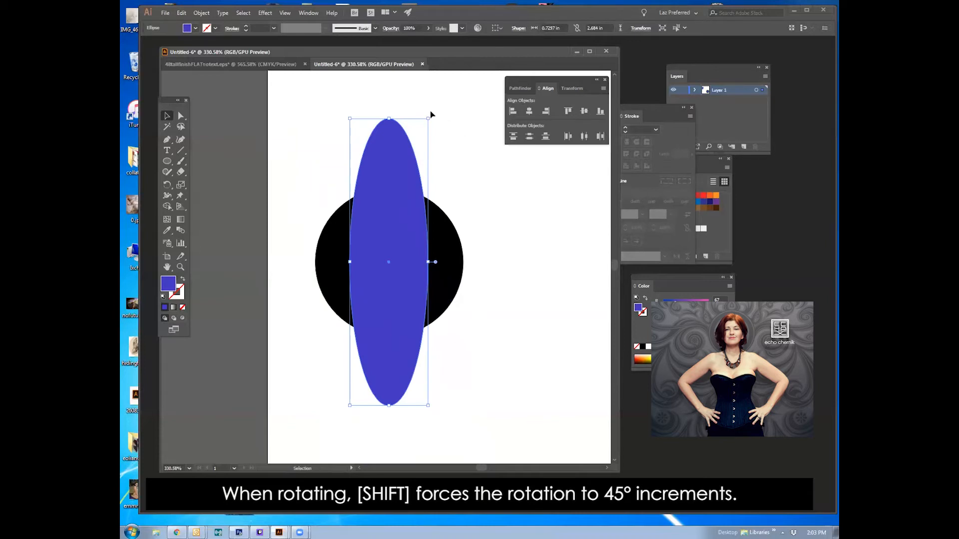
# - Rotate the blue ellipse to lie horizontally across the black circle, and place a copy of it directly below the circle
pyautogui.moveTo(427, 114); pyautogui.dragTo(297, 151)
pyautogui.hotkey('ctrl', 'd')
pyautogui.click(574, 260)
pyautogui.moveTo(424, 271); pyautogui.dragTo(429, 403)
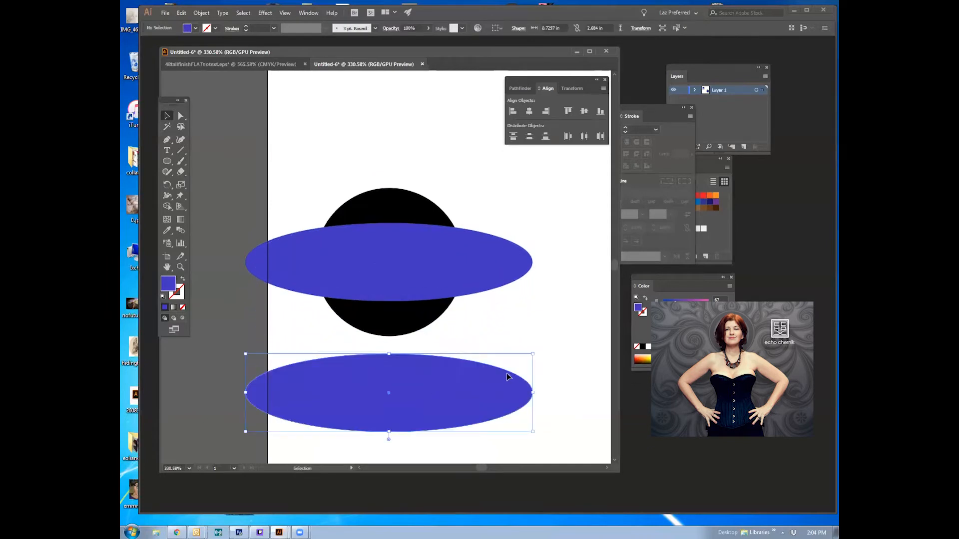
pyautogui.moveTo(507, 374); pyautogui.dragTo(523, 297)
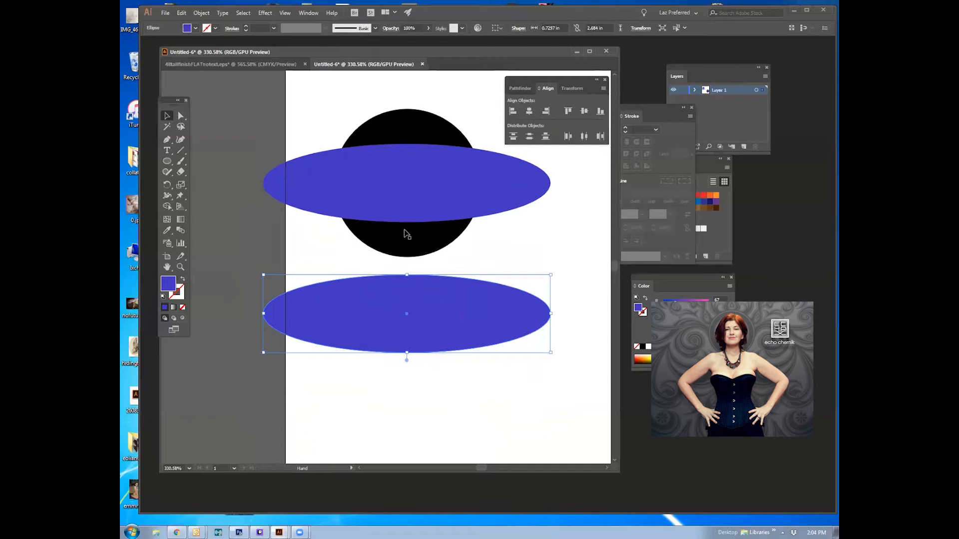
pyautogui.click(415, 410)
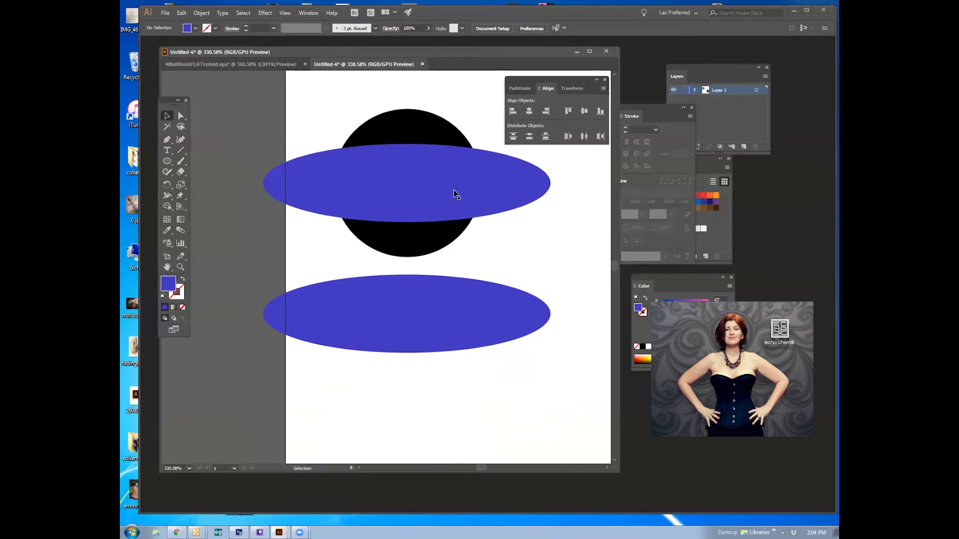
# - Apply Horizontal Align Center to all three shapes, and move the lower ellipse slightly right and down
pyautogui.moveTo(408, 311); pyautogui.dragTo(430, 136)
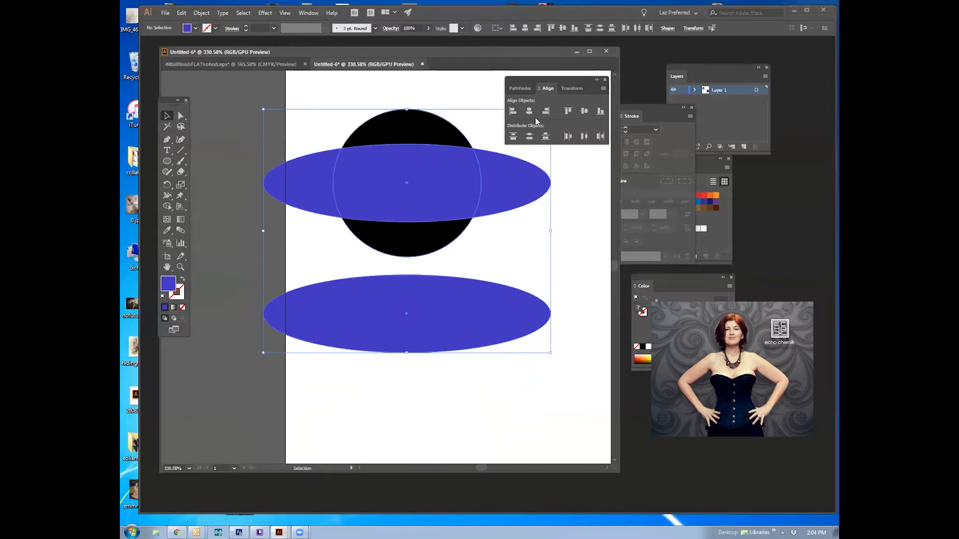
pyautogui.click(530, 115)
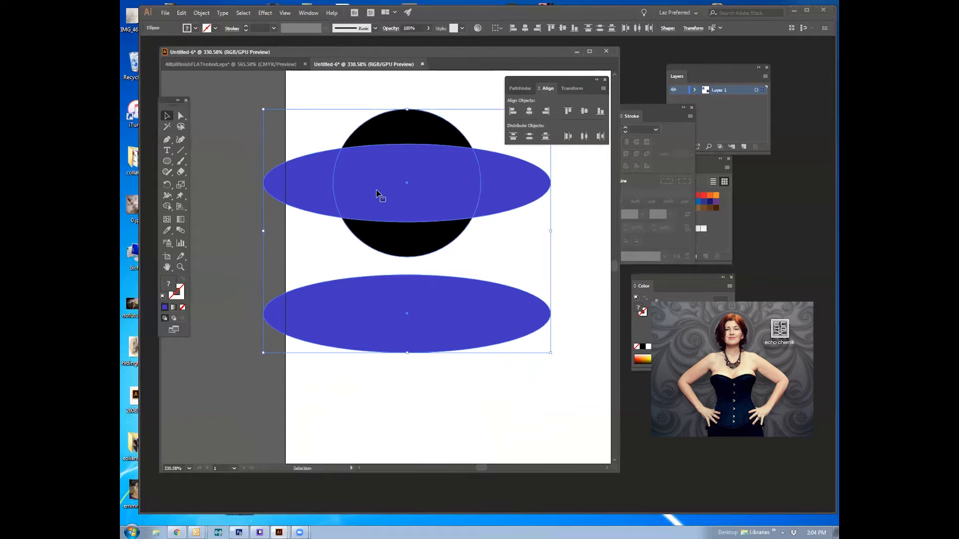
pyautogui.click(443, 301)
pyautogui.moveTo(443, 301); pyautogui.dragTo(493, 305)
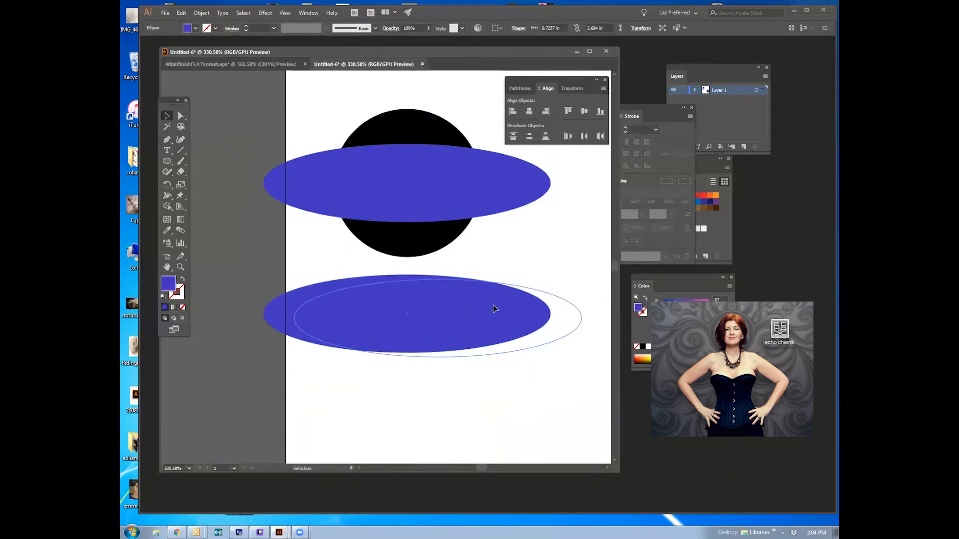
# - Try rotating the lower ellipse freely with its bounding box and with the Rotate tool, undoing the rotations
pyautogui.moveTo(584, 274); pyautogui.dragTo(561, 343)
pyautogui.hotkey('ctrl', 'z')
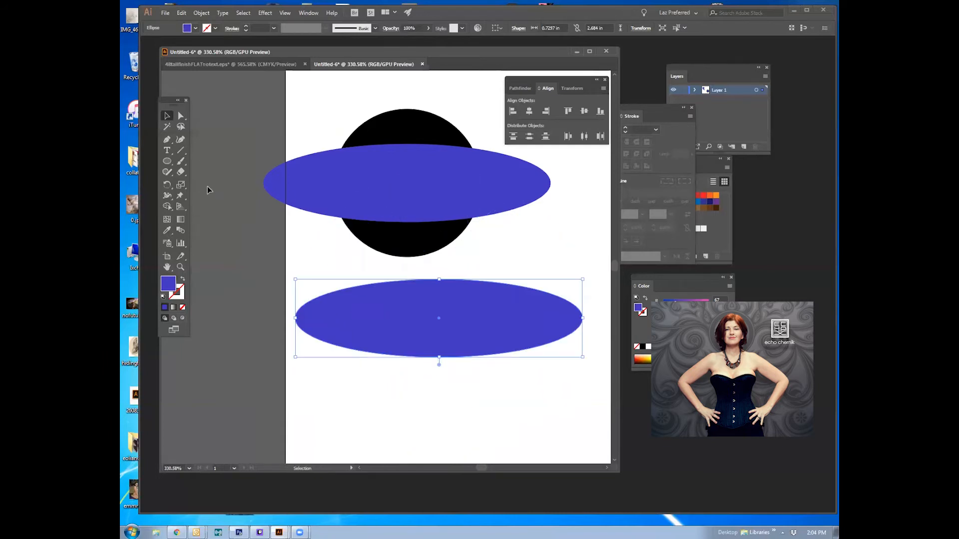
pyautogui.click(168, 185)
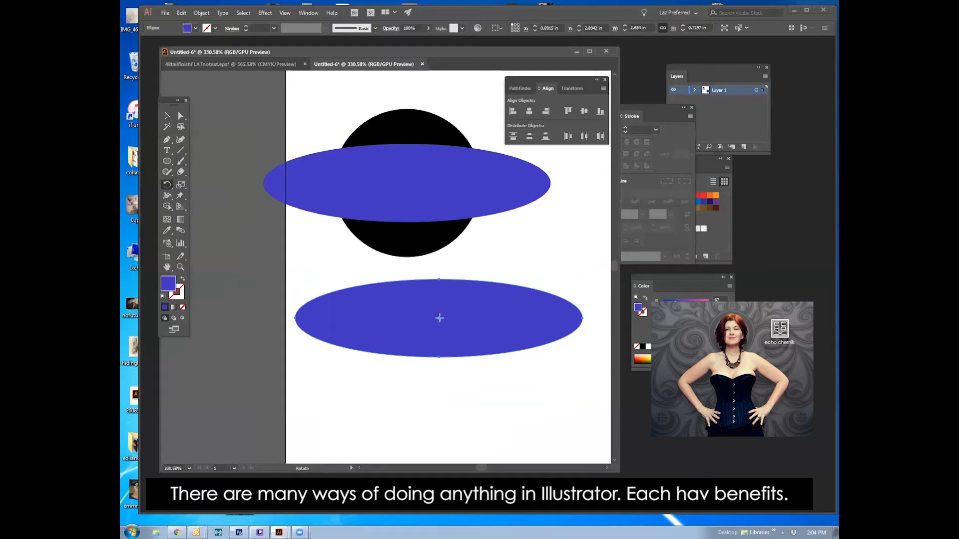
pyautogui.moveTo(383, 304); pyautogui.dragTo(368, 325)
pyautogui.hotkey('ctrl', 'z')
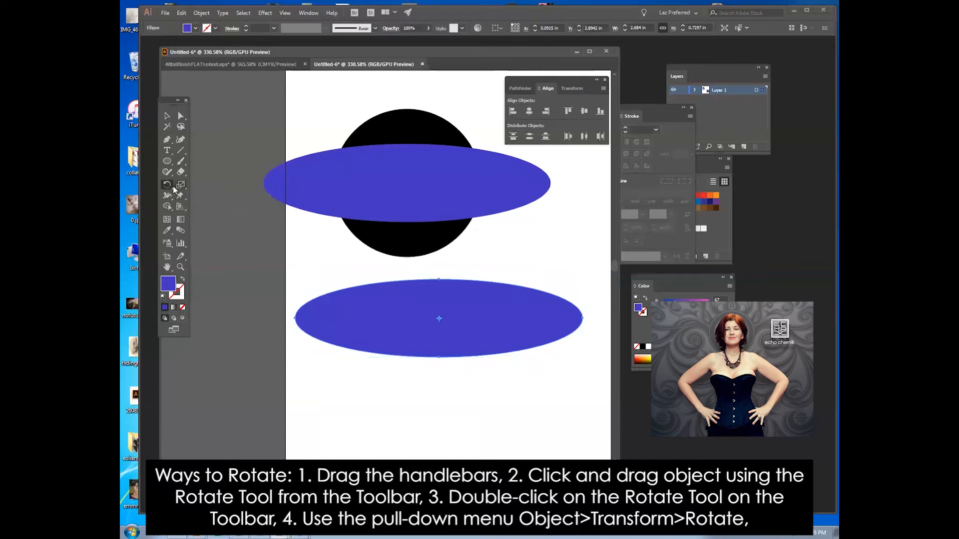
# - Rotate the lower ellipse by exactly 90° using the Rotate transform options
pyautogui.click(166, 117)
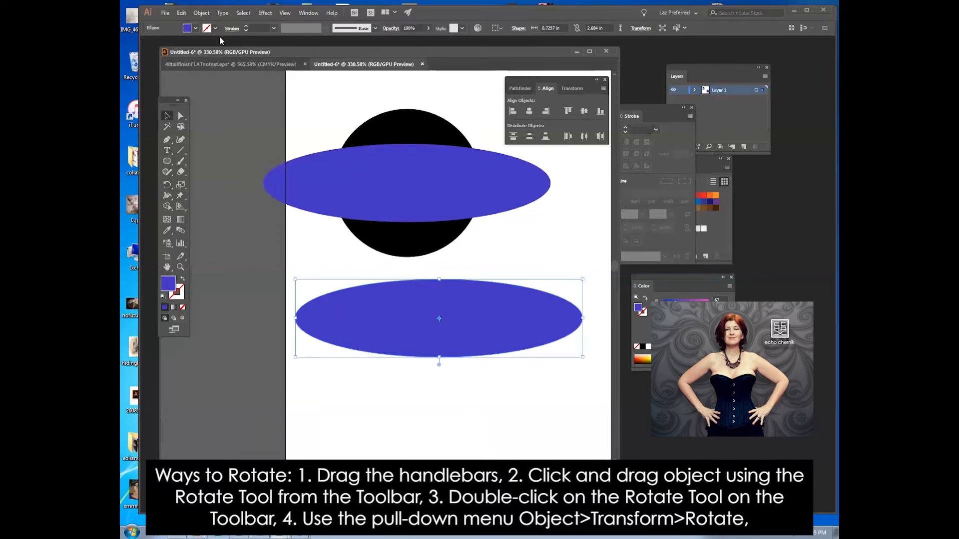
pyautogui.click(209, 12)
pyautogui.moveTo(214, 25)
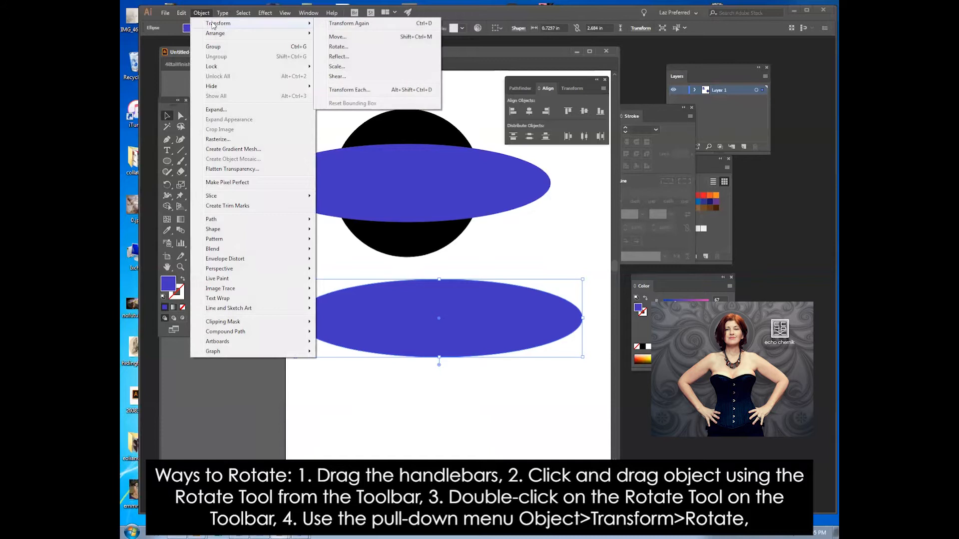
pyautogui.click(336, 47)
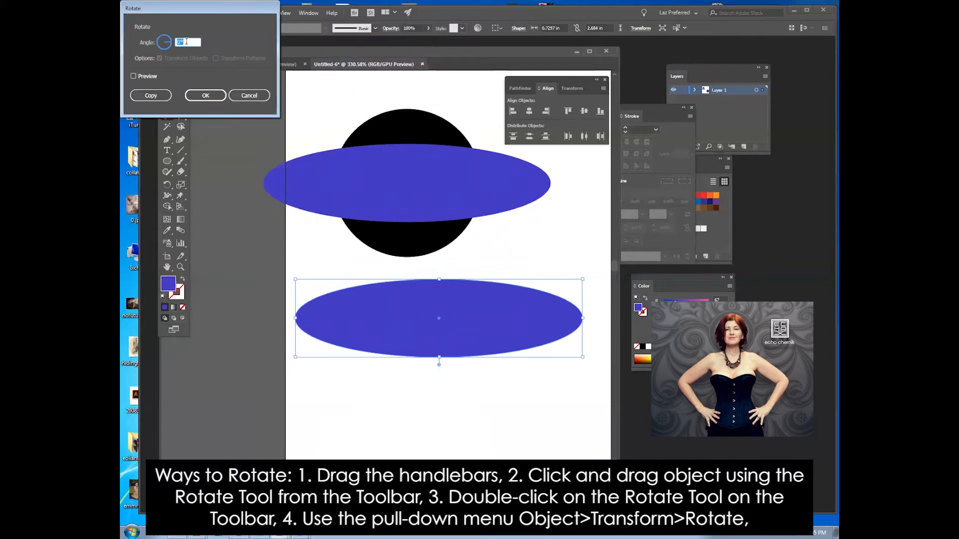
pyautogui.write('9')
pyautogui.click(216, 98)
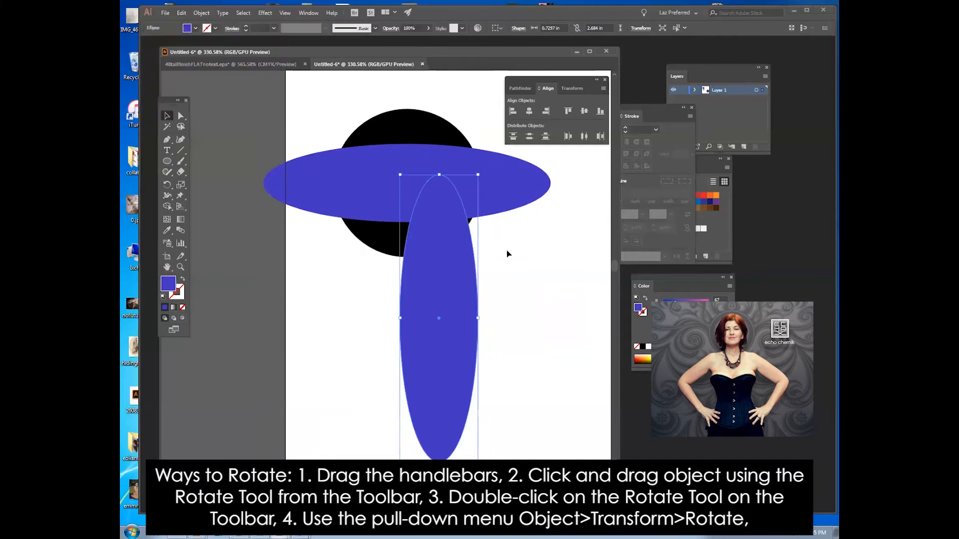
# - Scale the upright ellipse down to about 0.47 in by 1.96 in and place it on the empty canvas below the black circle
pyautogui.click(507, 254)
pyautogui.moveTo(537, 324); pyautogui.dragTo(443, 209)
pyautogui.moveTo(374, 193); pyautogui.dragTo(423, 302)
pyautogui.moveTo(400, 159); pyautogui.dragTo(399, 196)
pyautogui.click(443, 298)
pyautogui.moveTo(443, 299); pyautogui.dragTo(444, 260)
pyautogui.click(410, 254)
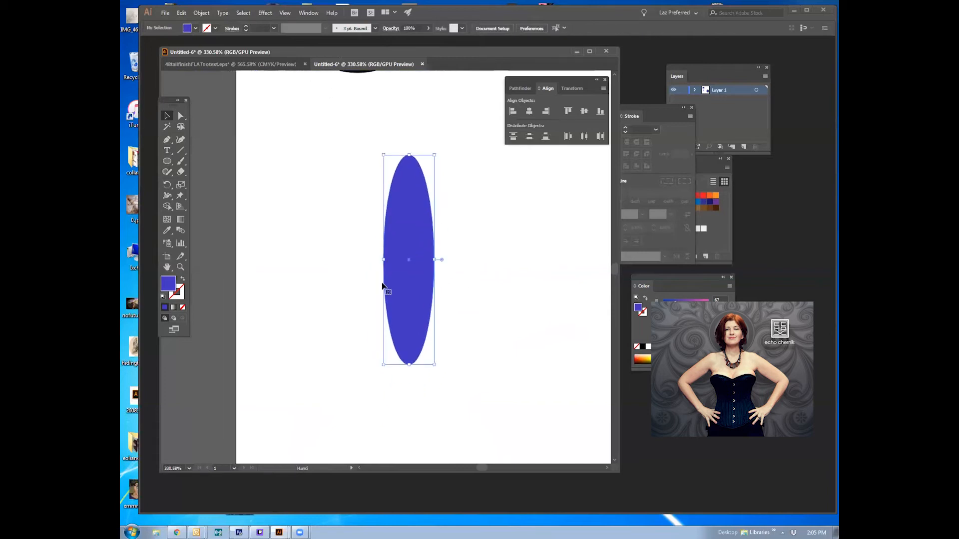
# - Open the Rotate transform options for the small upright ellipse and turn on the rotation preview
pyautogui.click(202, 14)
pyautogui.moveTo(212, 24)
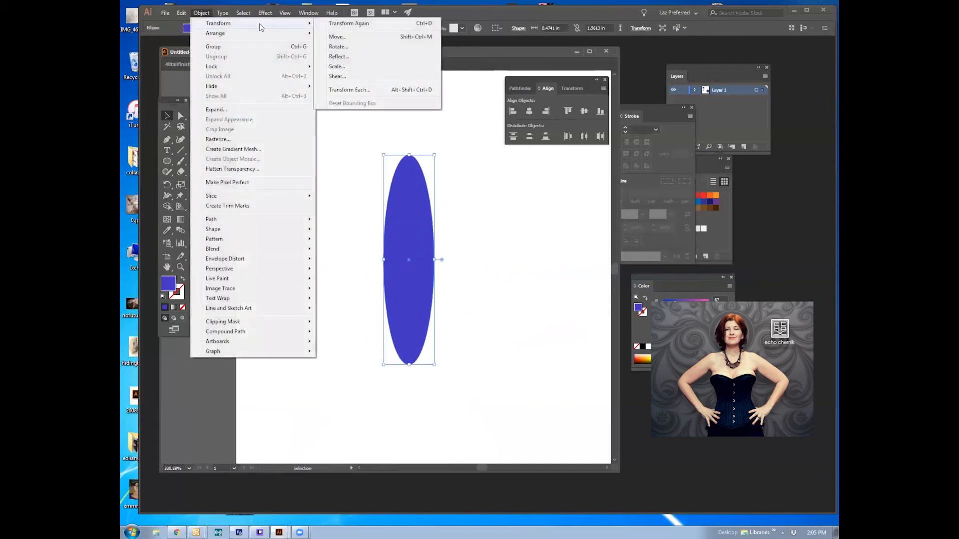
pyautogui.click(352, 44)
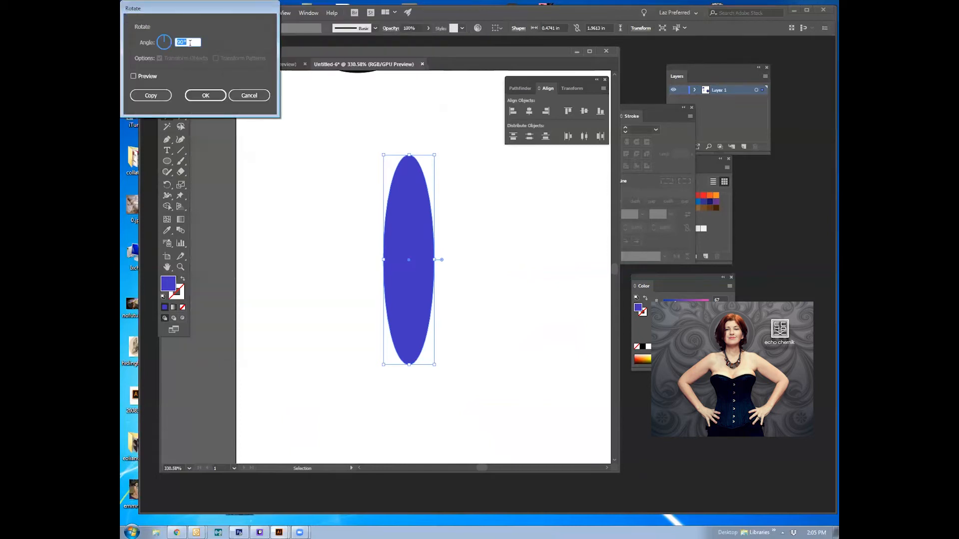
pyautogui.click(204, 95)
pyautogui.click(154, 77)
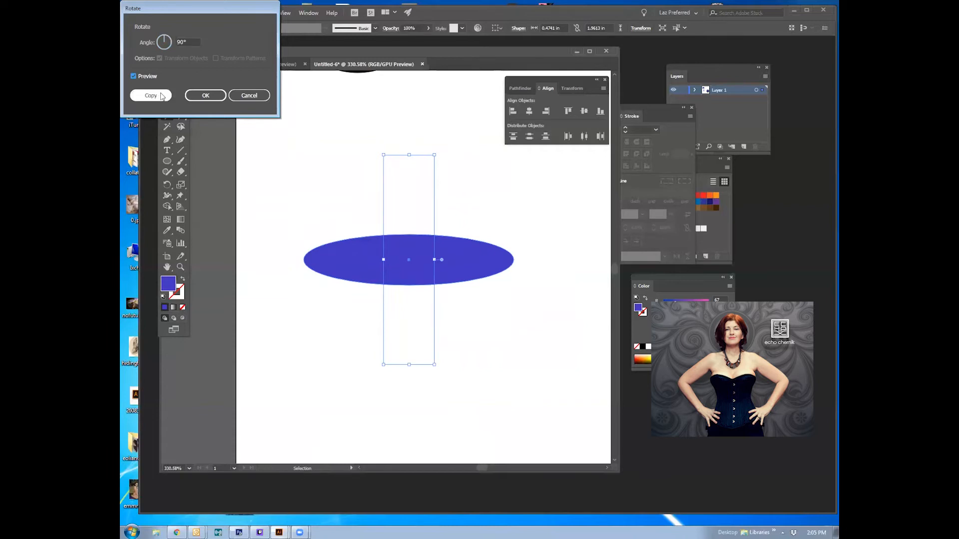
# - Set the rotation angle to 45°, compare the ellipse with the preview on and off, and create a rotated copy
pyautogui.click(182, 42)
pyautogui.moveTo(181, 42); pyautogui.dragTo(157, 48)
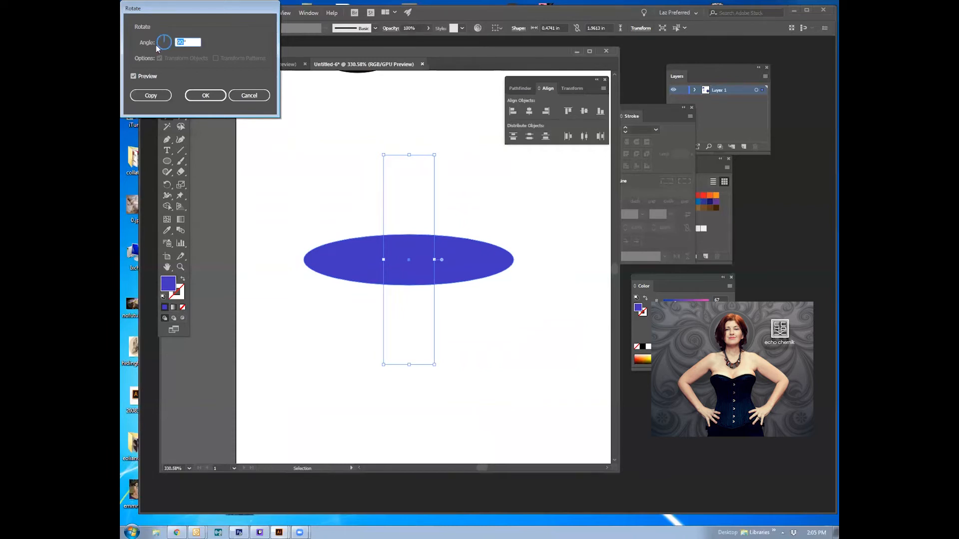
pyautogui.write('45')
pyautogui.click(148, 77)
pyautogui.click(147, 76)
pyautogui.click(148, 76)
pyautogui.click(148, 78)
pyautogui.click(147, 77)
pyautogui.click(148, 77)
pyautogui.click(148, 77)
pyautogui.click(148, 77)
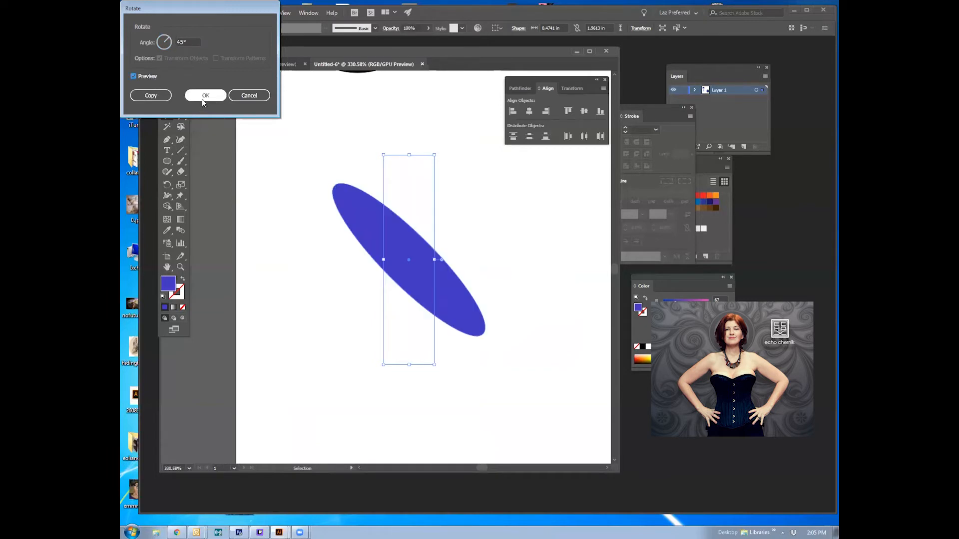
pyautogui.click(151, 95)
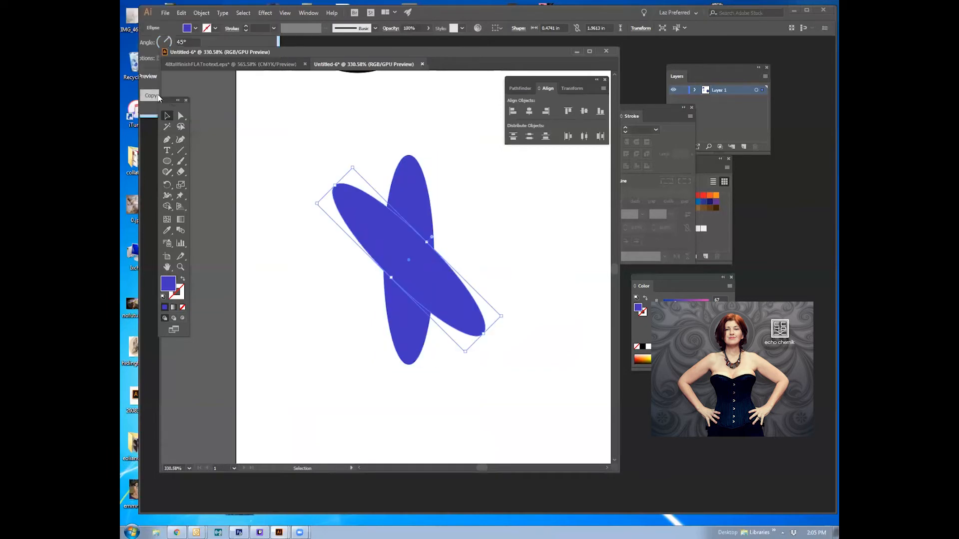
# - Repeat the 45° rotated copy with Transform Again until the ellipses form a complete eight-petal flower
pyautogui.click(200, 12)
pyautogui.moveTo(206, 25)
pyautogui.click(340, 26)
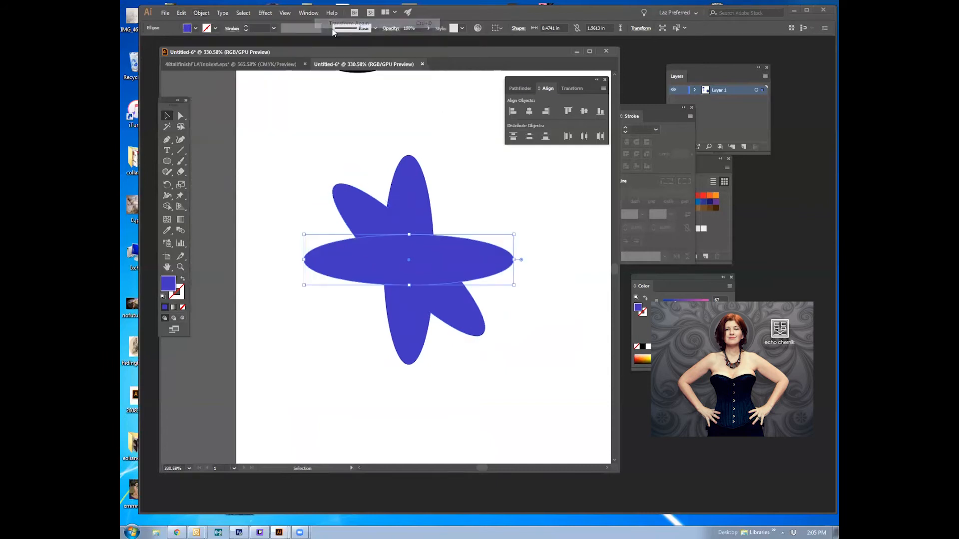
pyautogui.hotkey('ctrl', 'd')
pyautogui.press('a')
pyautogui.hotkey('ctrl', 'd')
pyautogui.press('v')
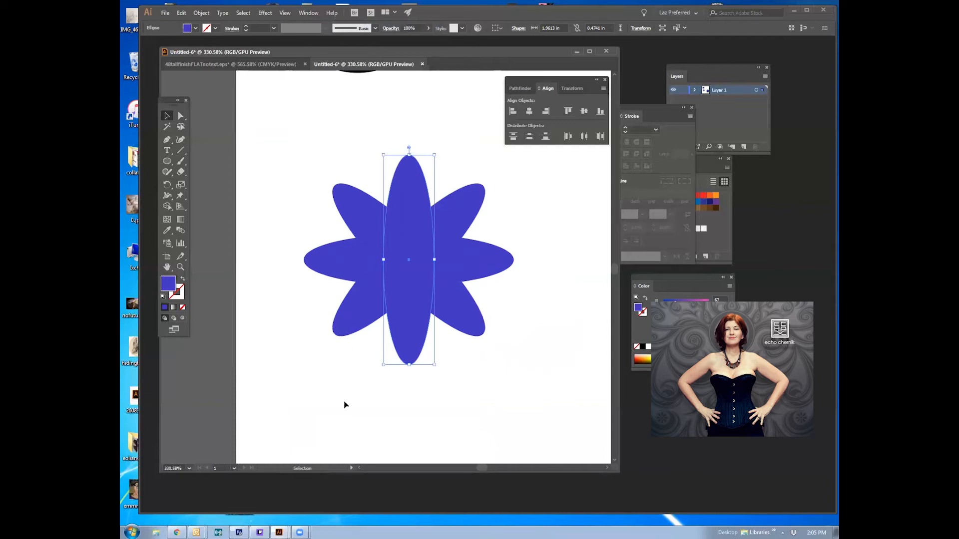
# - Place a single upright ellipse from the flower on the empty area near the artboard's lower-right corner
pyautogui.moveTo(345, 395); pyautogui.dragTo(475, 219)
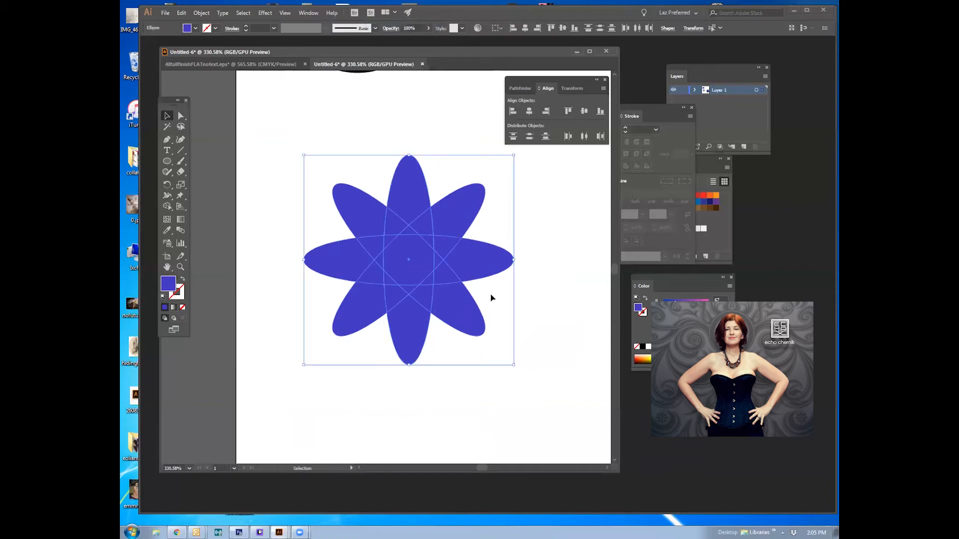
pyautogui.click(328, 297)
pyautogui.press('space')
pyautogui.moveTo(450, 341); pyautogui.dragTo(324, 288)
pyautogui.moveTo(297, 204); pyautogui.dragTo(508, 258)
pyautogui.press('space')
pyautogui.moveTo(396, 252); pyautogui.dragTo(304, 230)
# - Create a copy of the separate upright ellipse rotated by 20°, checking the rotation with the preview
pyautogui.click(202, 14)
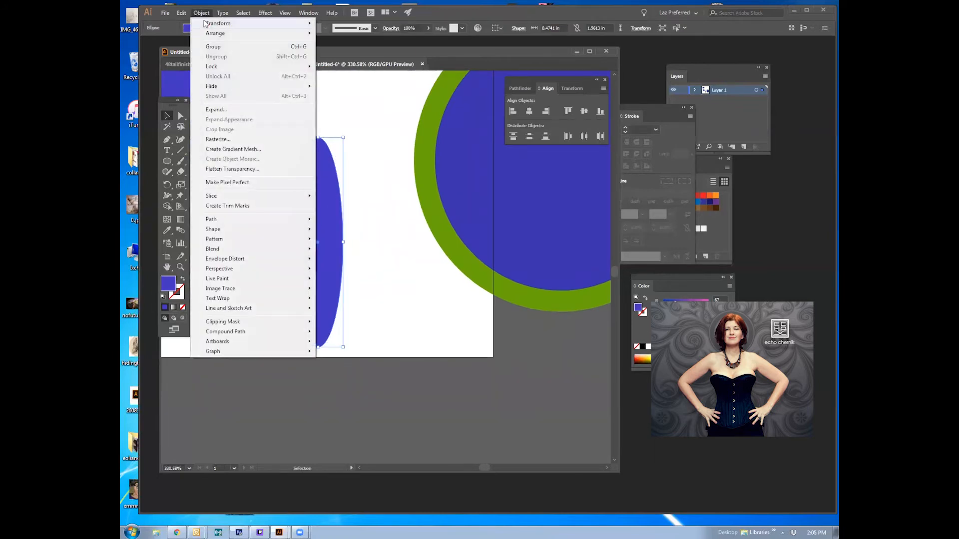
pyautogui.moveTo(215, 23)
pyautogui.click(354, 46)
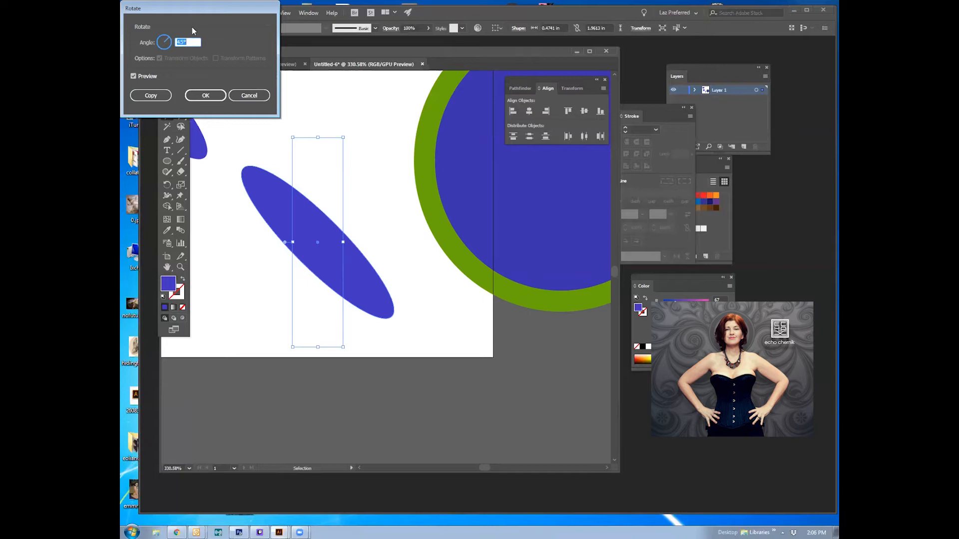
pyautogui.click(183, 42)
pyautogui.moveTo(183, 42); pyautogui.dragTo(163, 45)
pyautogui.moveTo(182, 42); pyautogui.dragTo(183, 49)
pyautogui.write('0')
pyautogui.click(149, 75)
pyautogui.click(151, 75)
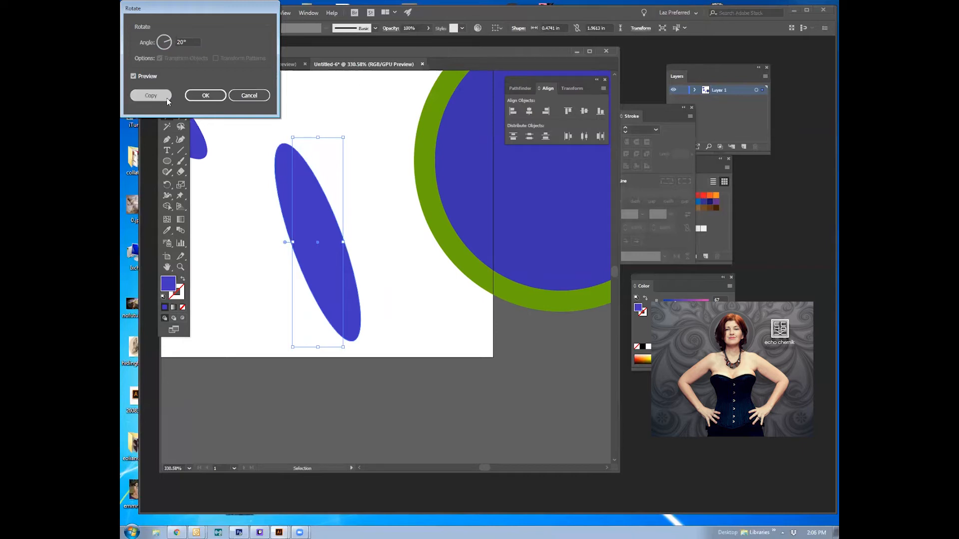
pyautogui.click(151, 95)
# - Repeat the 20° rotated copy with Transform Again until the petals form a full circular flower
pyautogui.hotkey('ctrl', 'd')
pyautogui.hotkey('ctrl', 'd')
pyautogui.hotkey('ctrl', 'd')
pyautogui.hotkey('ctrl', 'd')
pyautogui.hotkey('ctrl', 'd')
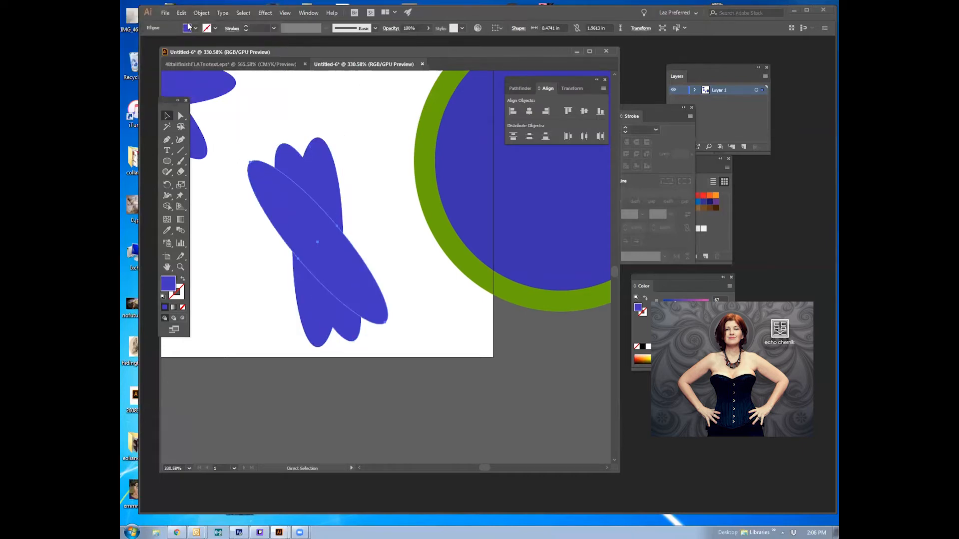
pyautogui.hotkey('ctrl', 'd')
pyautogui.hotkey('ctrl', 'd')
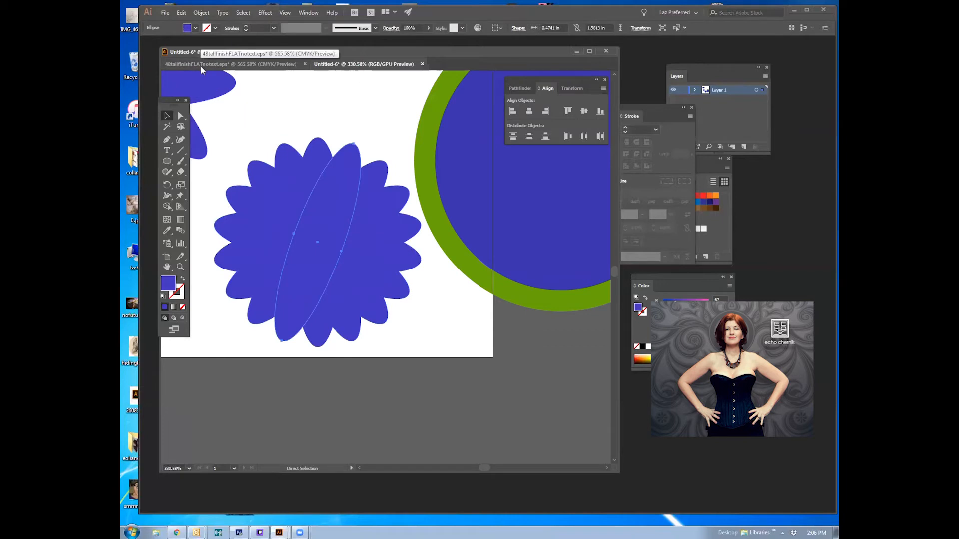
pyautogui.press('v')
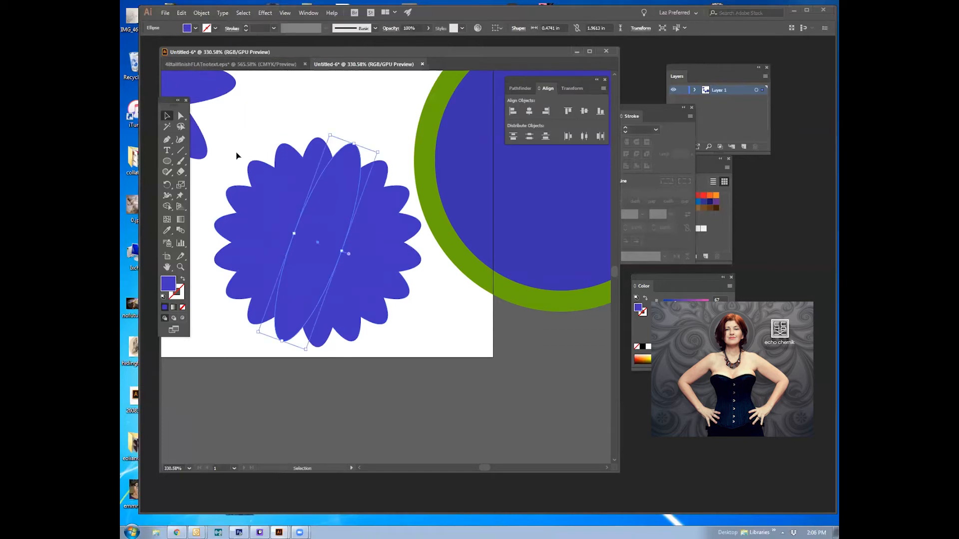
# - Move the blue circle with the green outline to the right, clear of the artboard
pyautogui.click(181, 267)
pyautogui.keyDown('alt'); pyautogui.click(334, 276); pyautogui.keyUp('alt')
pyautogui.moveTo(422, 264); pyautogui.dragTo(428, 294)
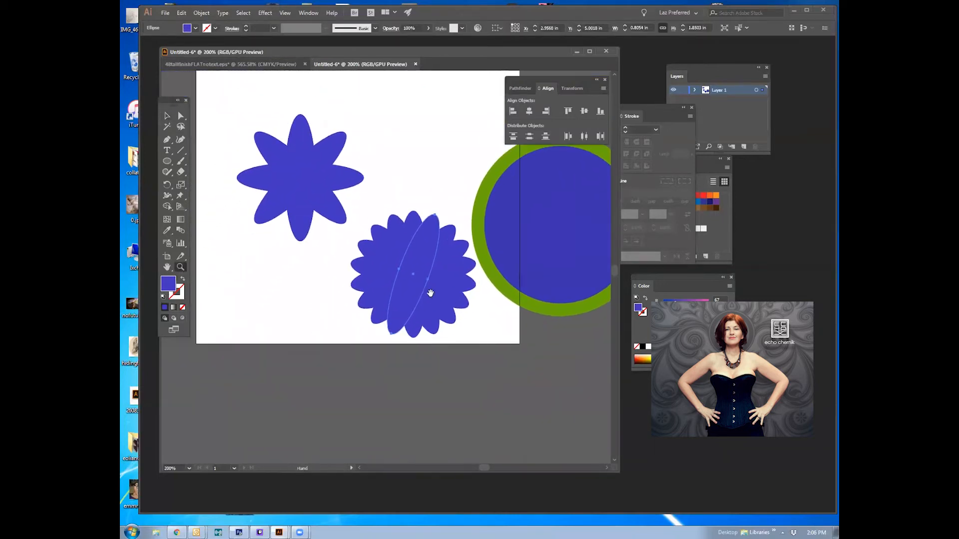
pyautogui.keyDown('alt'); pyautogui.click(435, 295); pyautogui.keyUp('alt')
pyautogui.press('v')
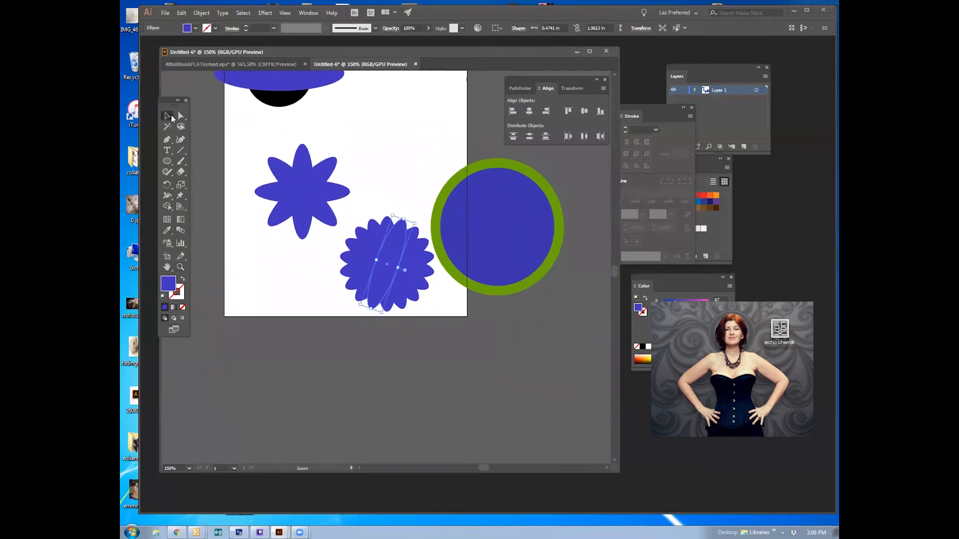
pyautogui.click(474, 207)
pyautogui.moveTo(474, 207); pyautogui.dragTo(547, 209)
pyautogui.click(345, 218)
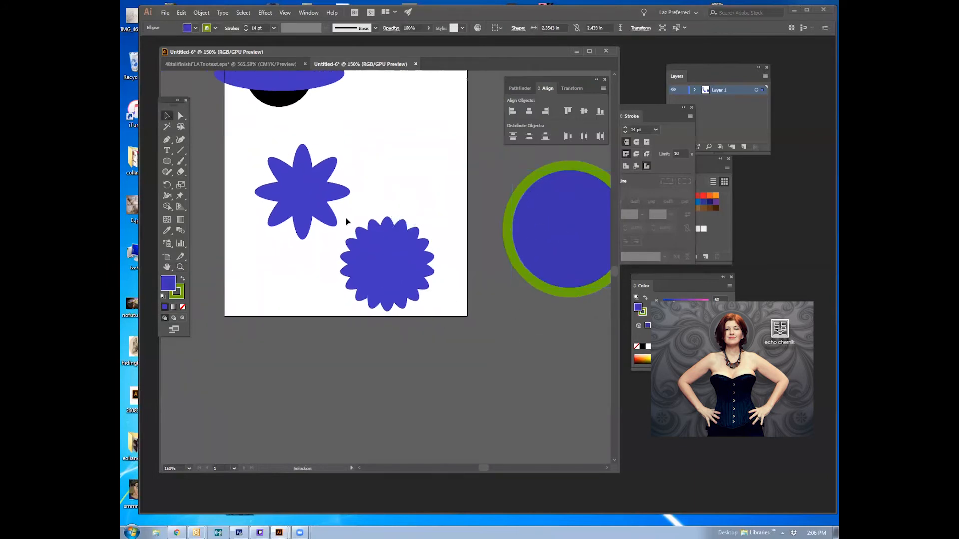
# - Move the eight-petal flower up and to the right, and move the denser flower up and to the left
pyautogui.click(320, 204)
pyautogui.moveTo(321, 205); pyautogui.dragTo(424, 156)
pyautogui.click(414, 303)
pyautogui.moveTo(380, 278); pyautogui.dragTo(297, 235)
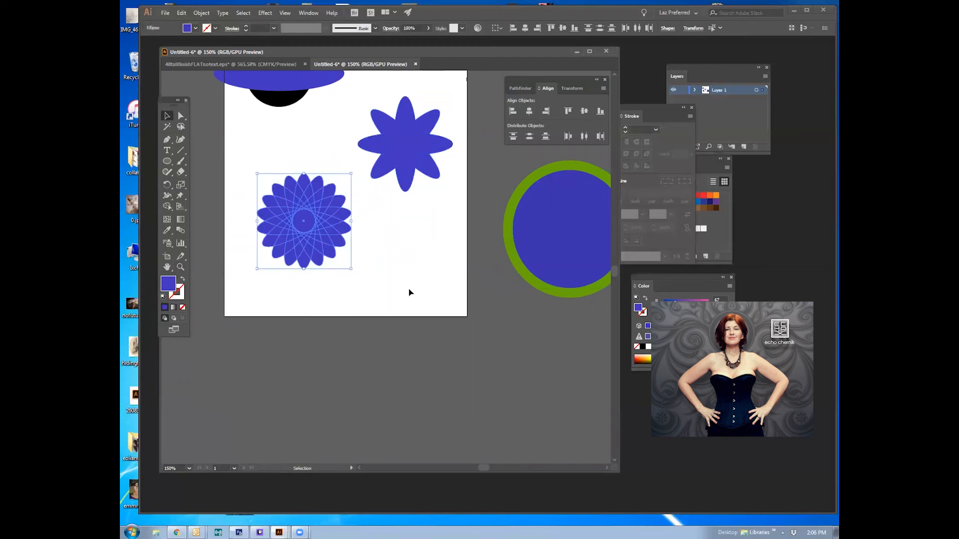
# - Try moving a single diagonal petal out of the dense flower, and undo the move
pyautogui.click(408, 289)
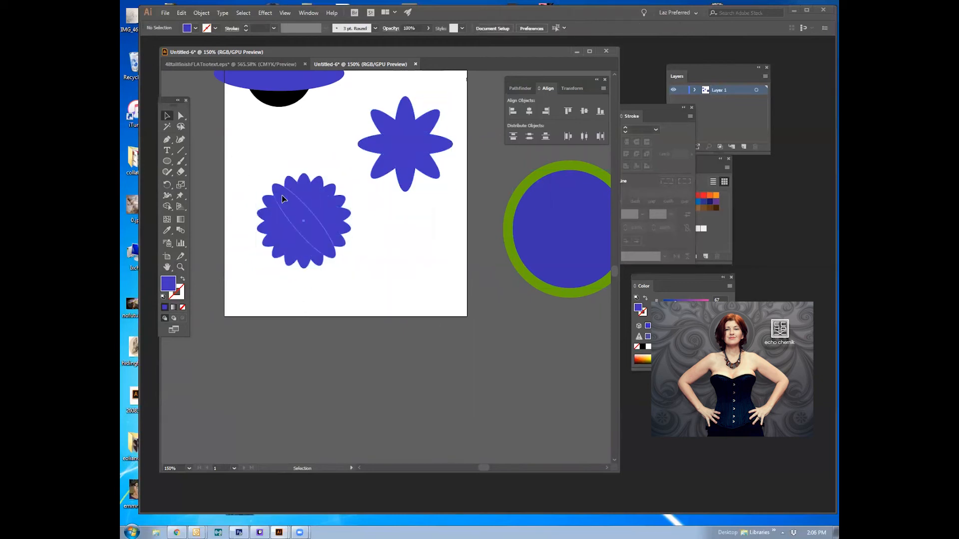
pyautogui.moveTo(282, 196); pyautogui.dragTo(328, 131)
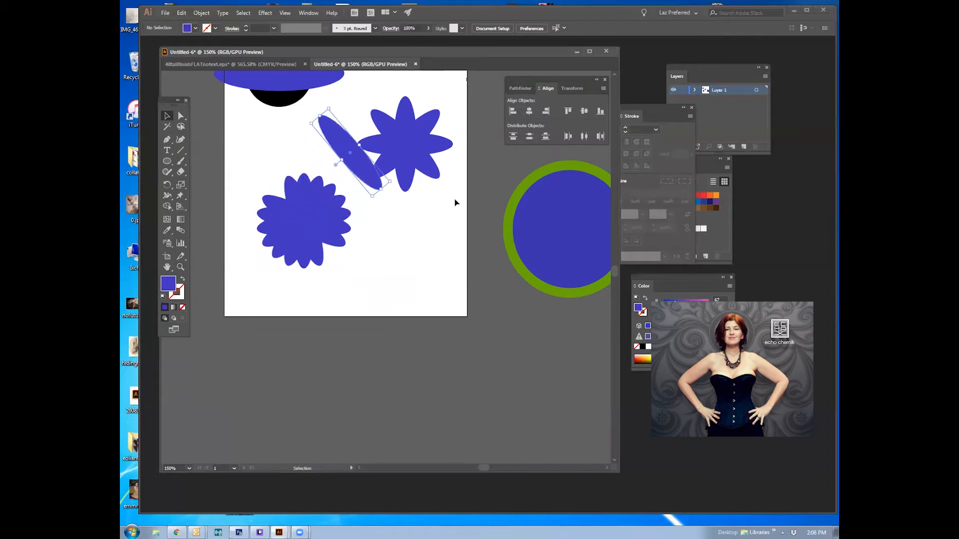
pyautogui.hotkey('ctrl', 'z')
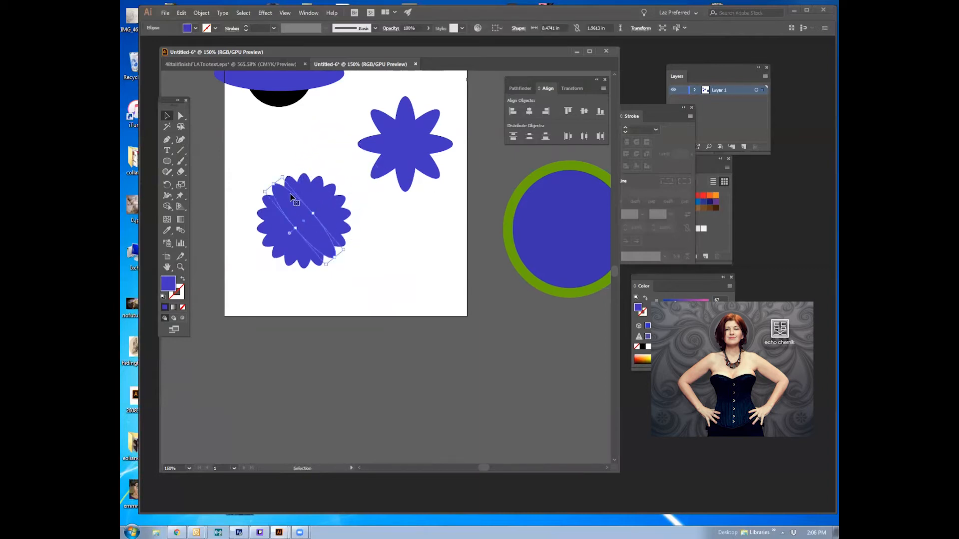
# - Fill the selected diagonal petal of the dense flower with light blue #7471EA and deselect it
pyautogui.press('z')
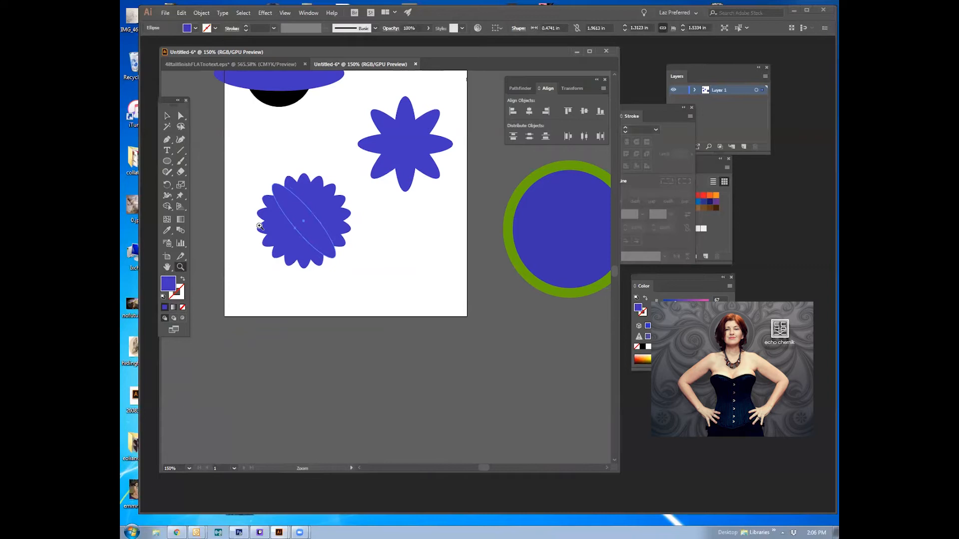
pyautogui.click(289, 199)
pyautogui.moveTo(422, 201); pyautogui.dragTo(362, 166)
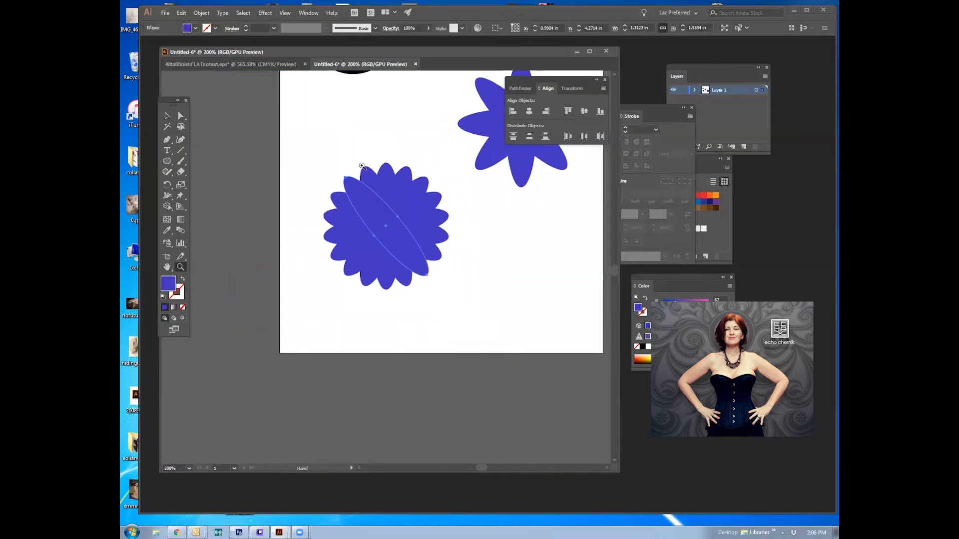
pyautogui.doubleClick(169, 285)
pyautogui.click(218, 74)
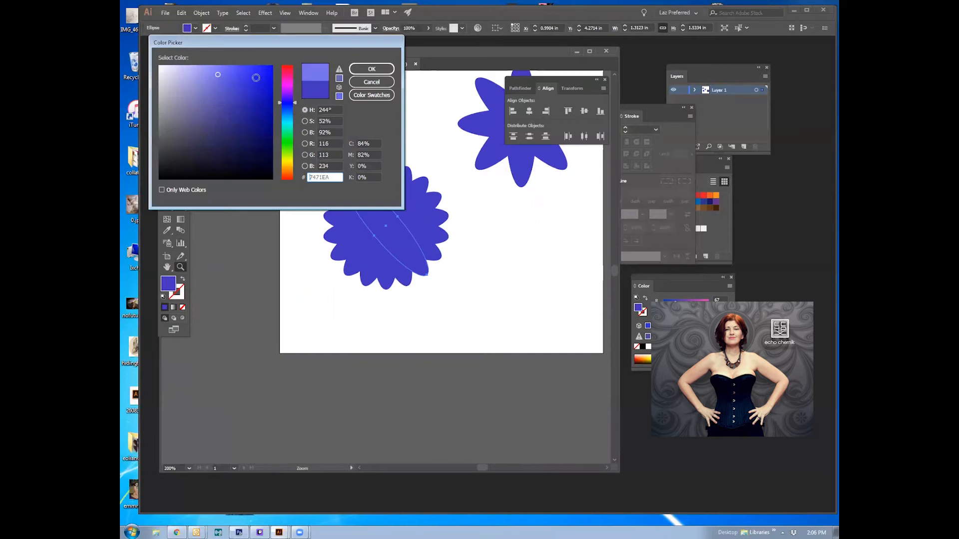
pyautogui.click(372, 69)
pyautogui.click(167, 115)
pyautogui.click(291, 130)
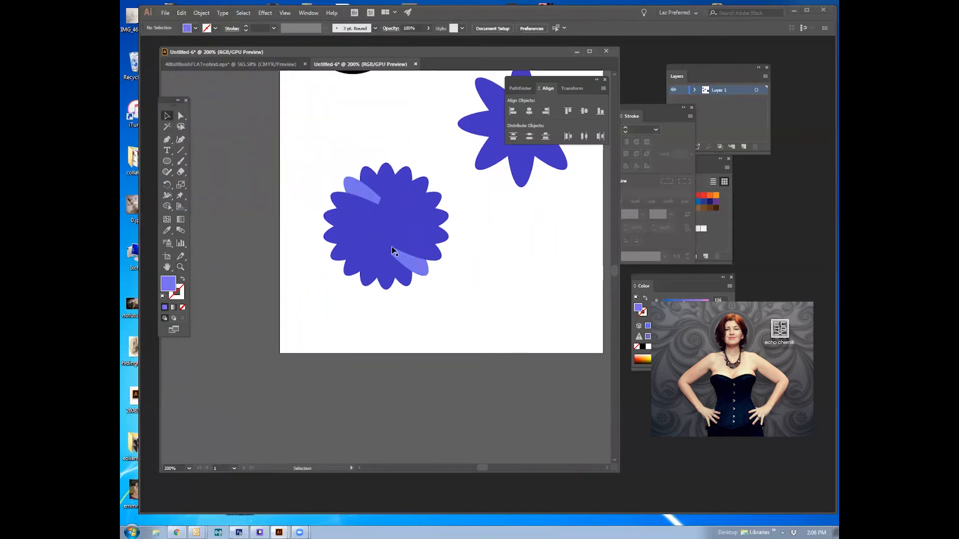
# - Bring the light blue petal in front of all the other petals of the dense flower
pyautogui.click(423, 272)
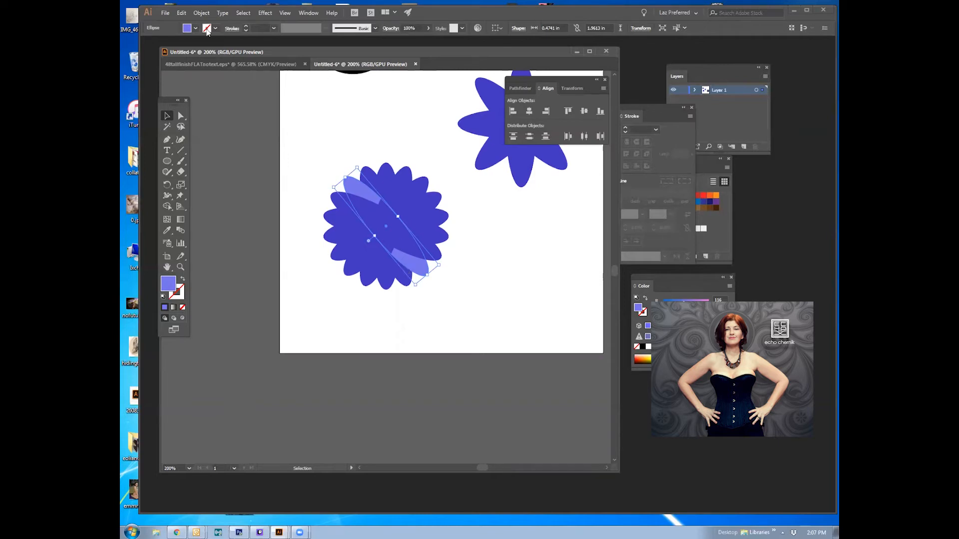
pyautogui.click(201, 13)
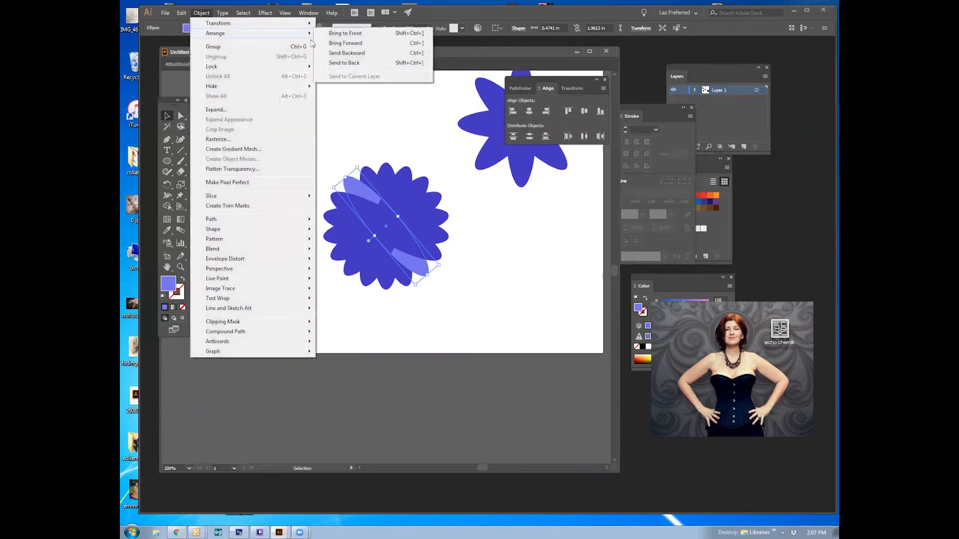
pyautogui.click(348, 34)
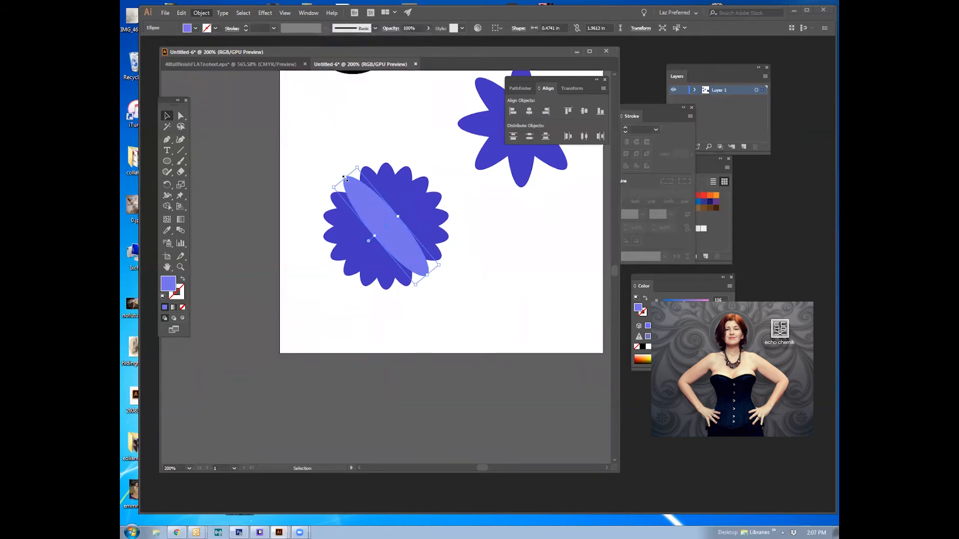
pyautogui.click(485, 227)
# - Bring the petal crossing the light blue one to the front and fill it with pink #ED2170
pyautogui.click(424, 188)
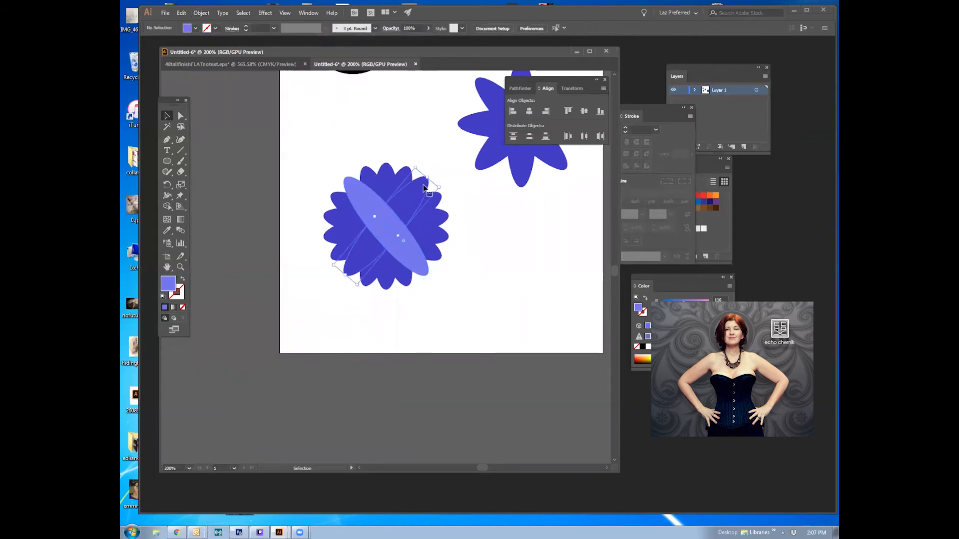
pyautogui.click(202, 13)
pyautogui.moveTo(217, 36)
pyautogui.click(341, 35)
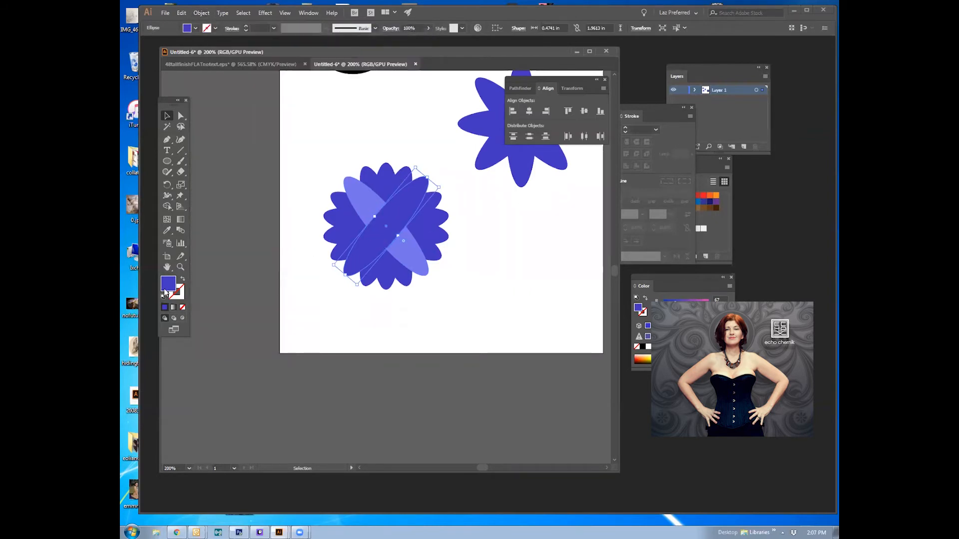
pyautogui.doubleClick(168, 284)
pyautogui.moveTo(240, 92); pyautogui.dragTo(260, 72)
pyautogui.click(287, 73)
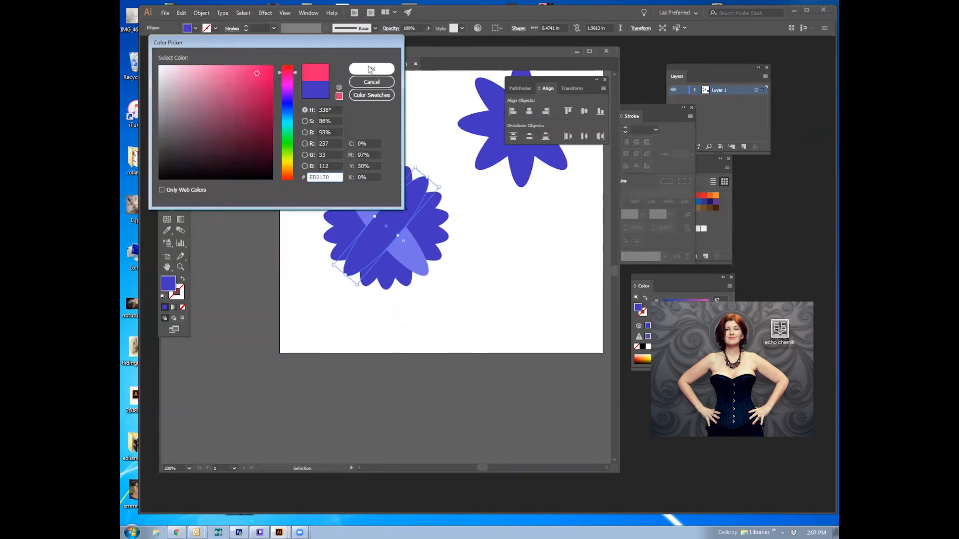
pyautogui.click(371, 68)
pyautogui.click(497, 236)
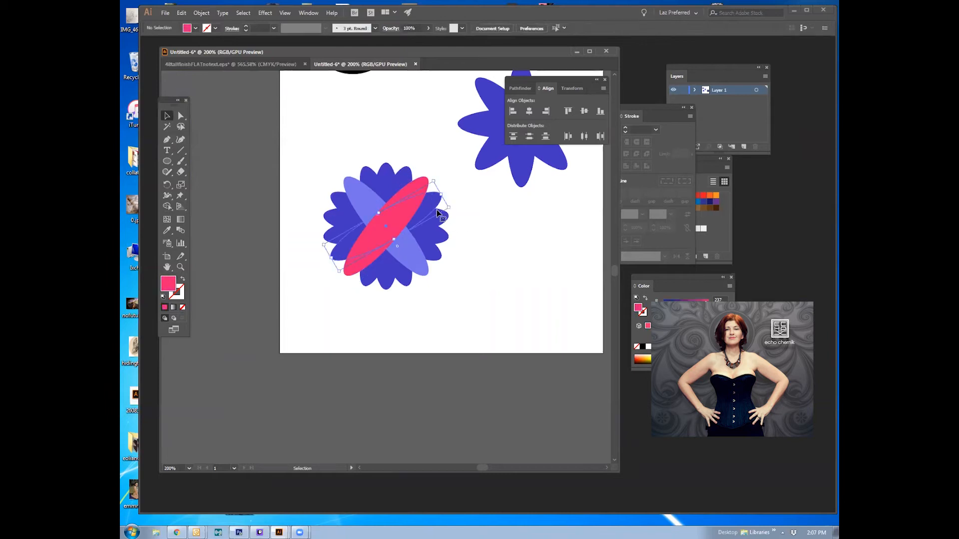
# - Bring the blue petal just clockwise of the pink one's upper end to the front of the dense flower
pyautogui.click(437, 214)
pyautogui.click(201, 13)
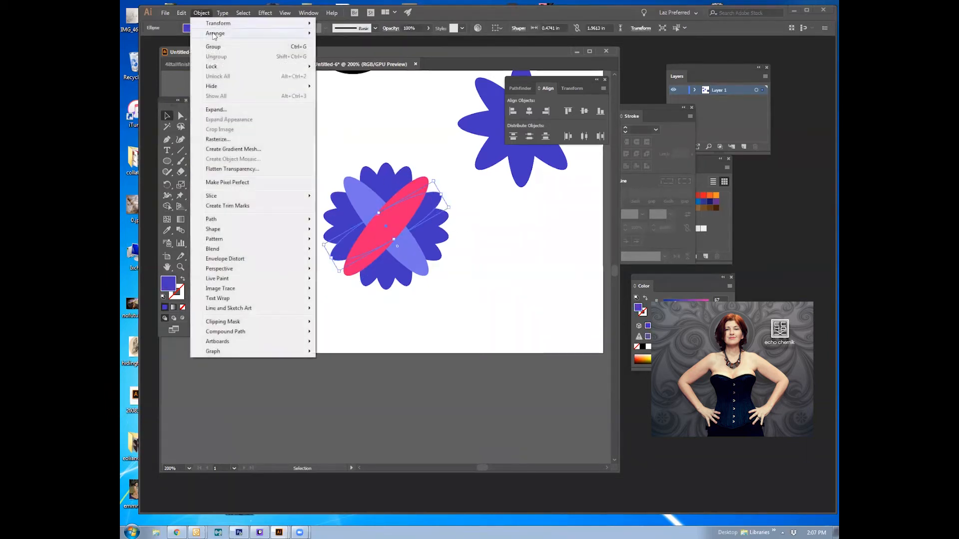
pyautogui.click(347, 33)
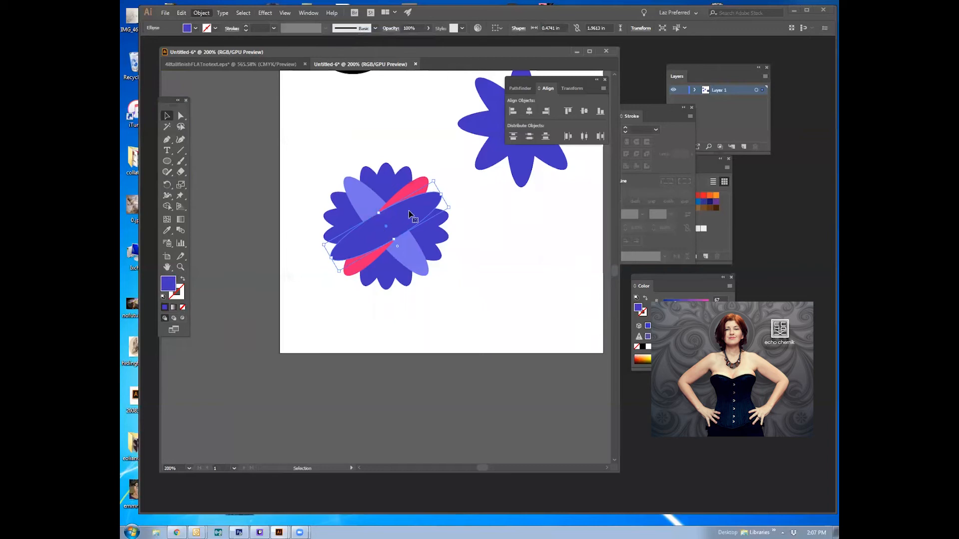
pyautogui.click(480, 241)
pyautogui.moveTo(482, 183); pyautogui.dragTo(390, 252)
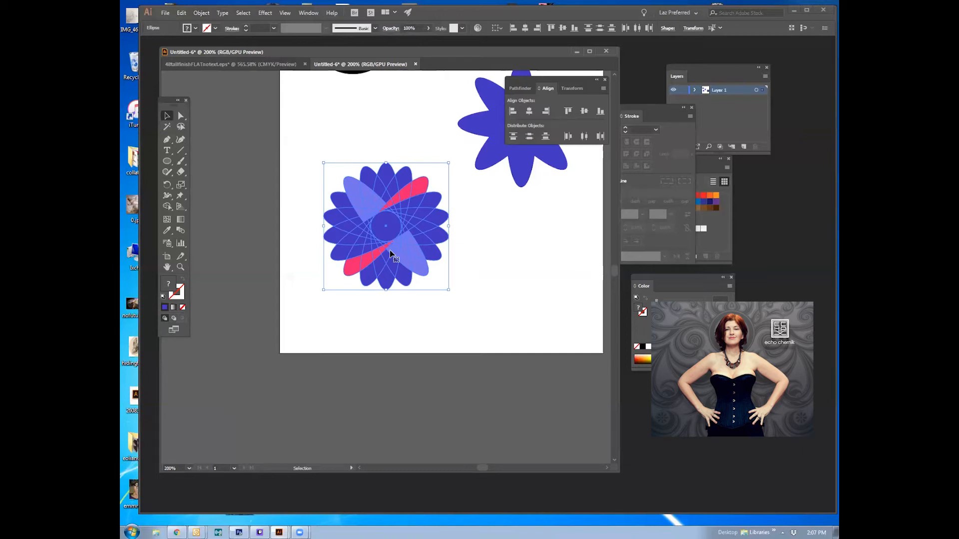
pyautogui.click(520, 316)
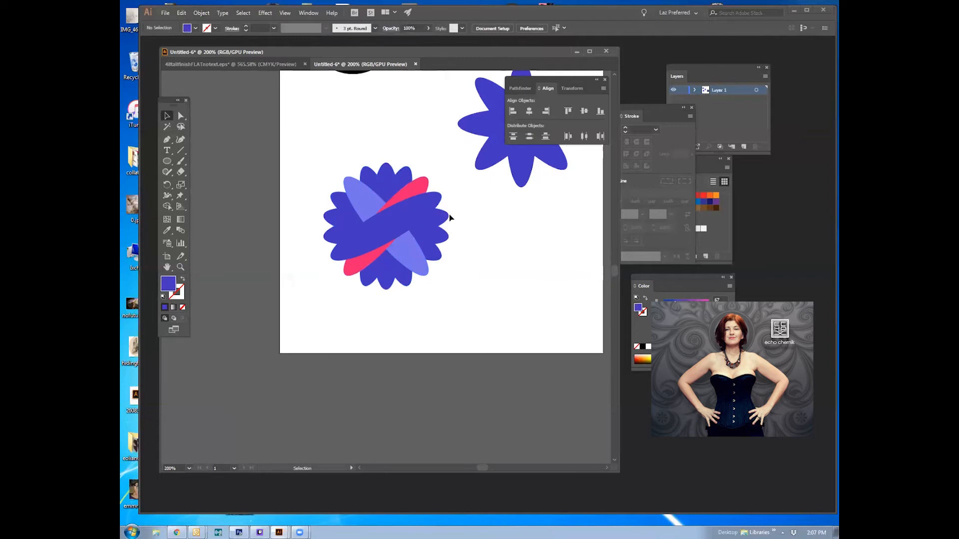
# - Fill a near-horizontal petal on the left side of the dense flower with a muted light blue
pyautogui.click(352, 225)
pyautogui.doubleClick(170, 288)
pyautogui.click(211, 84)
pyautogui.click(373, 69)
# - Isolate the neighbouring near-horizontal blue petal, fill it with dark green, and leave isolation mode
pyautogui.doubleClick(350, 232)
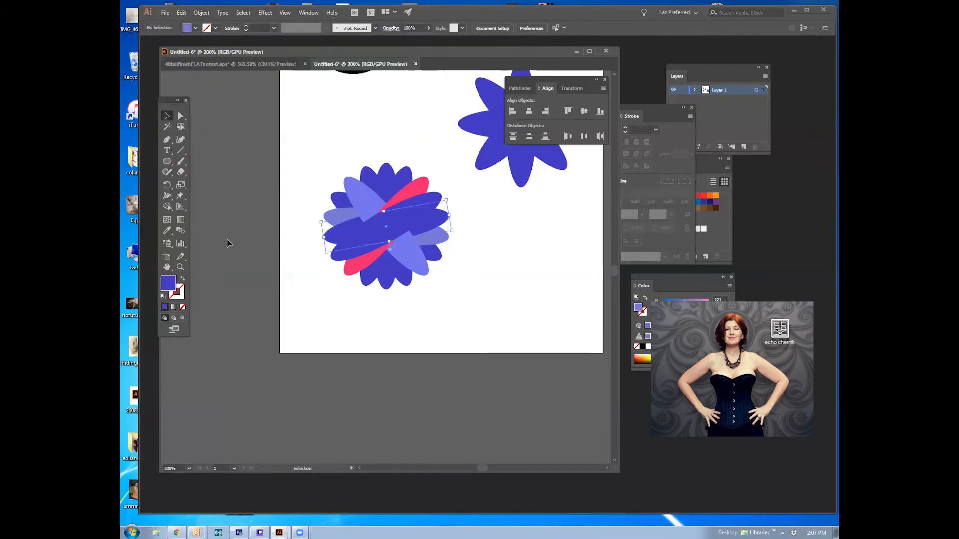
pyautogui.doubleClick(168, 287)
pyautogui.moveTo(226, 111)
pyautogui.mouseDown()
pyautogui.moveTo(272, 144)
pyautogui.moveTo(245, 131)
pyautogui.mouseUp()
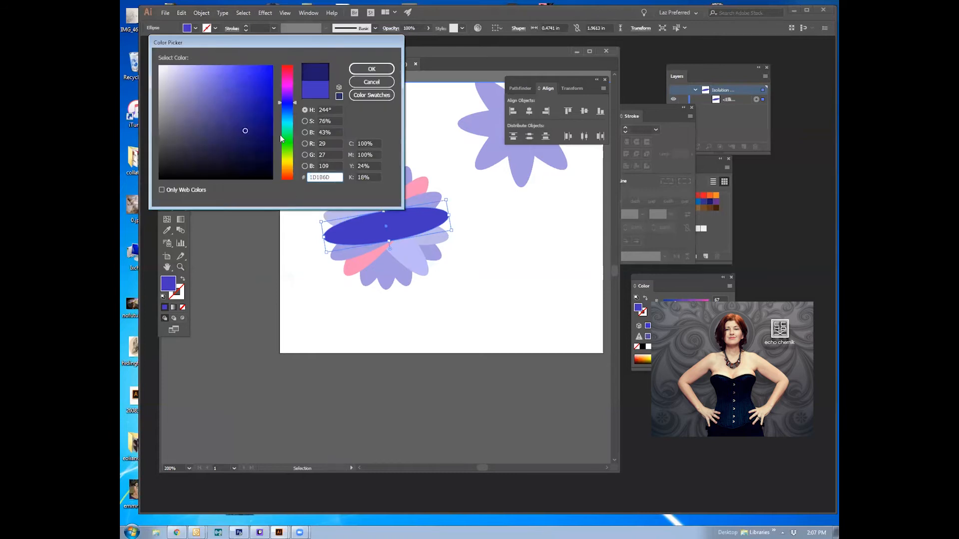
pyautogui.click(285, 138)
pyautogui.click(367, 69)
pyautogui.click(348, 257)
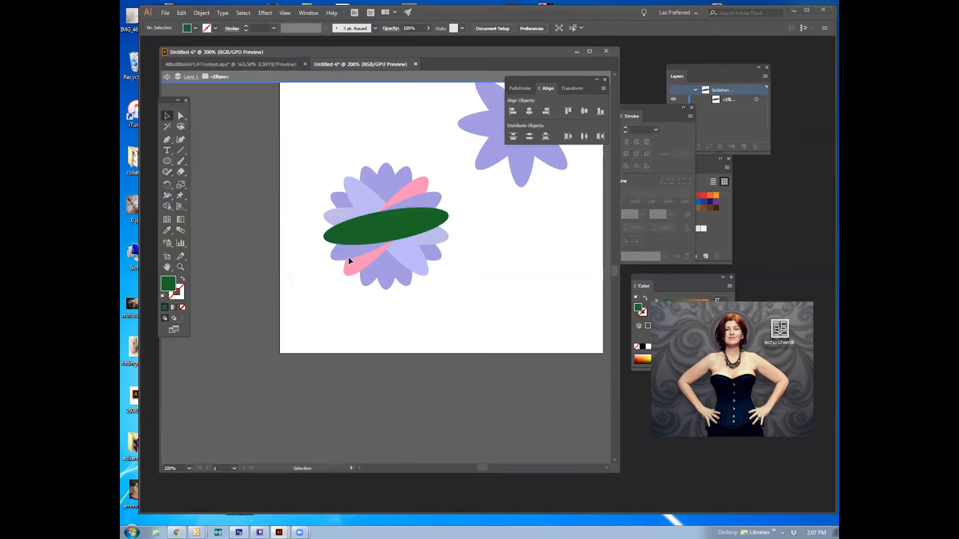
pyautogui.doubleClick(348, 257)
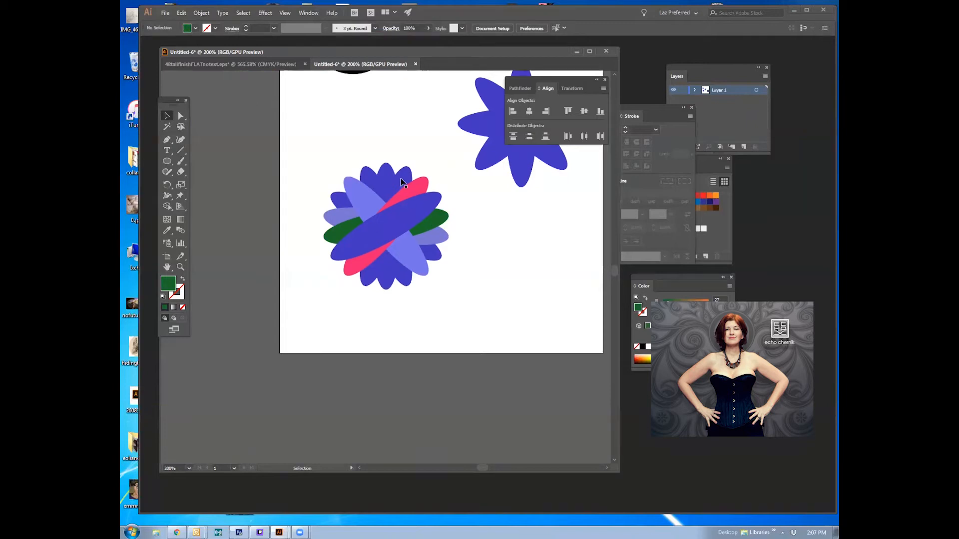
# - Isolate the vertical petal and its neighbours in the multicoloured flower one at a time, leaving isolation mode after each
pyautogui.click(386, 171)
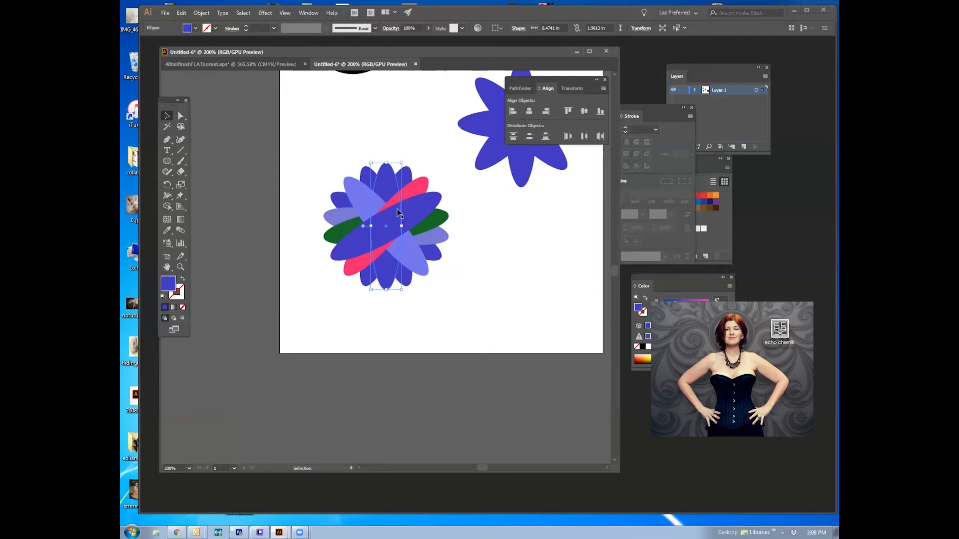
pyautogui.doubleClick(383, 172)
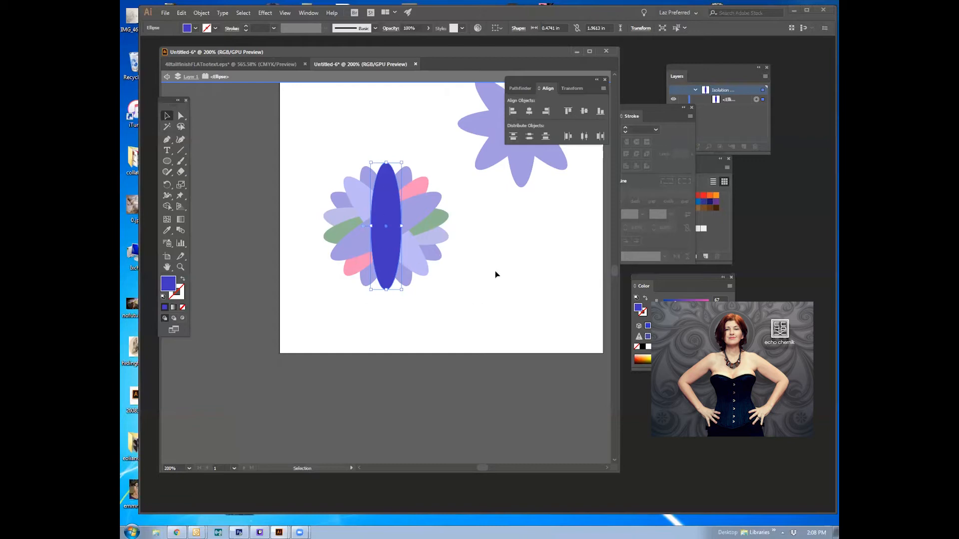
pyautogui.click(430, 261)
pyautogui.doubleClick(454, 275)
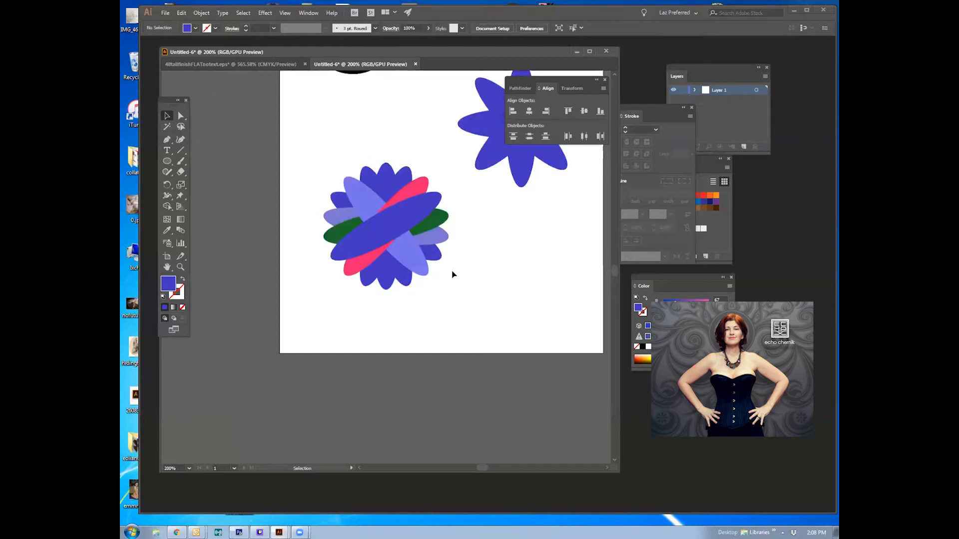
pyautogui.doubleClick(404, 282)
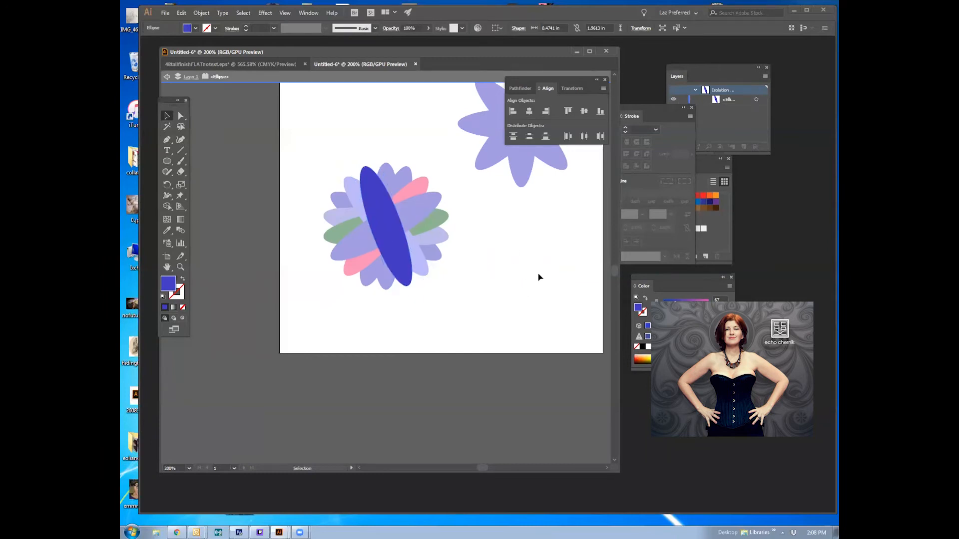
pyautogui.doubleClick(537, 276)
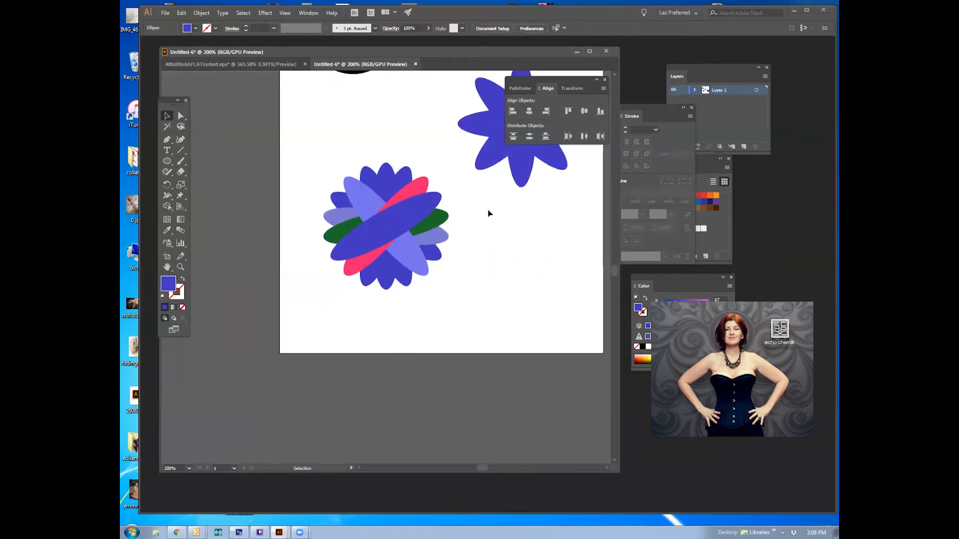
pyautogui.doubleClick(385, 178)
pyautogui.doubleClick(544, 236)
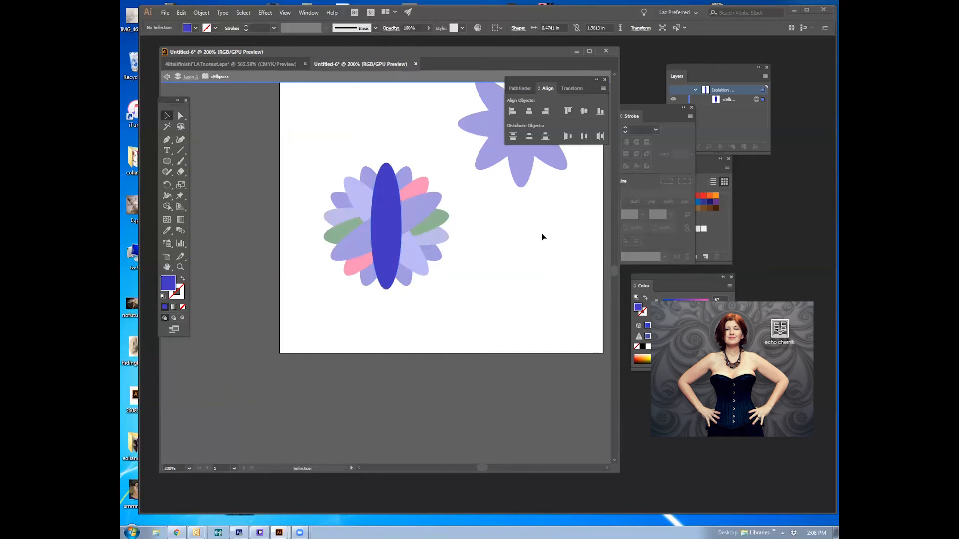
pyautogui.doubleClick(407, 181)
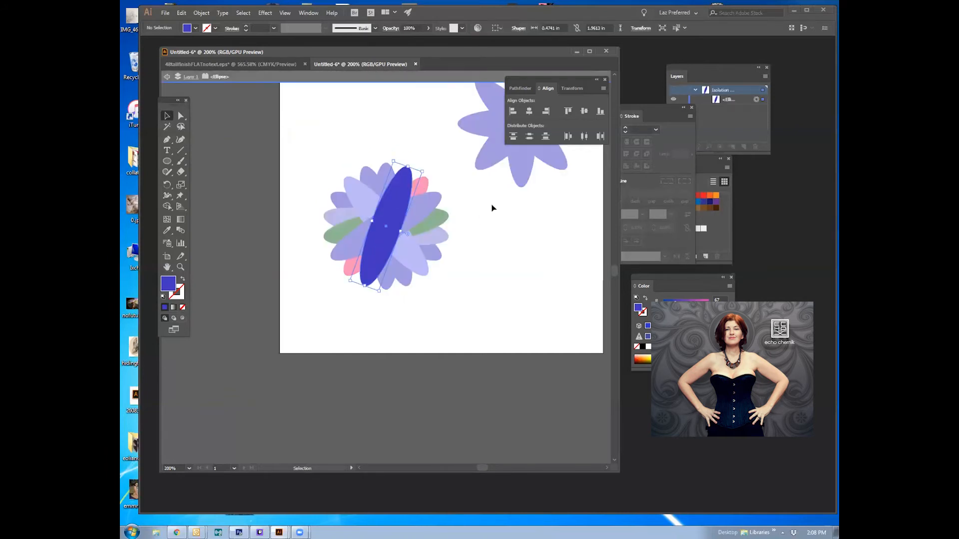
pyautogui.doubleClick(533, 239)
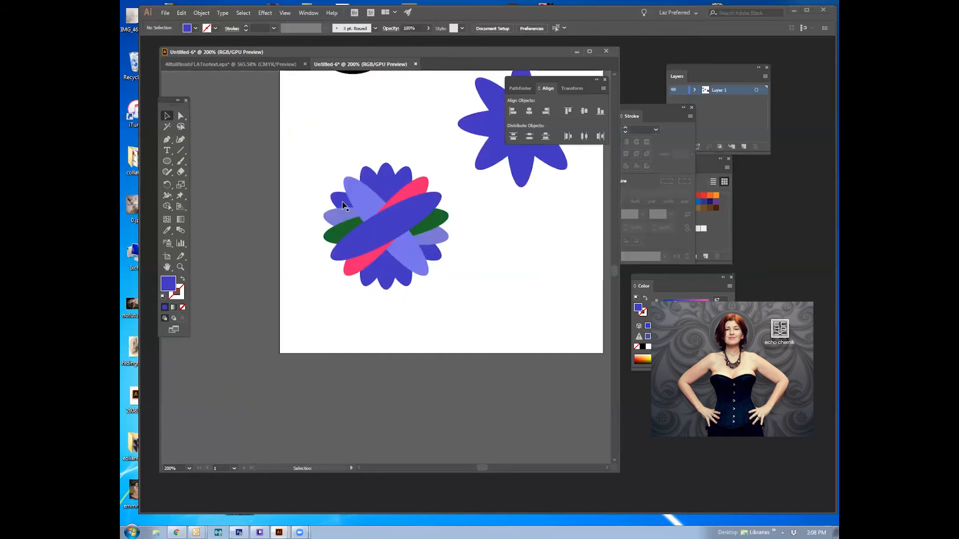
# - Move the multicoloured flower up and to the left on the artboard
pyautogui.moveTo(480, 204); pyautogui.dragTo(364, 243)
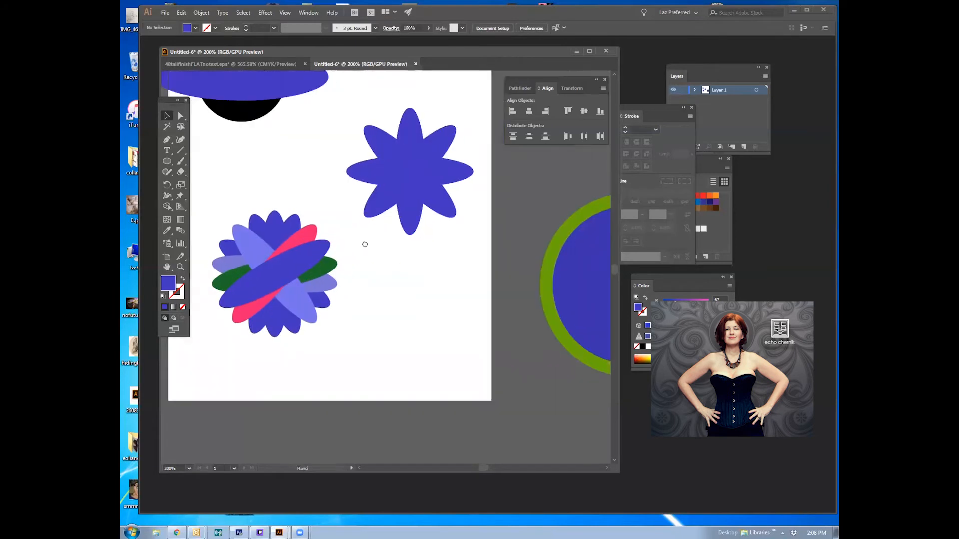
pyautogui.moveTo(420, 198); pyautogui.dragTo(499, 163)
pyautogui.click(361, 232)
pyautogui.moveTo(360, 232); pyautogui.dragTo(287, 159)
pyautogui.click(411, 213)
# - Select all petals of the eight-petal flower and move it down and to the left
pyautogui.moveTo(413, 215); pyautogui.dragTo(296, 242)
pyautogui.moveTo(310, 120); pyautogui.dragTo(463, 243)
pyautogui.moveTo(409, 185); pyautogui.dragTo(374, 235)
pyautogui.click(481, 268)
# - Fill the vertical petal of the eight-petal flower with bright green
pyautogui.click(368, 188)
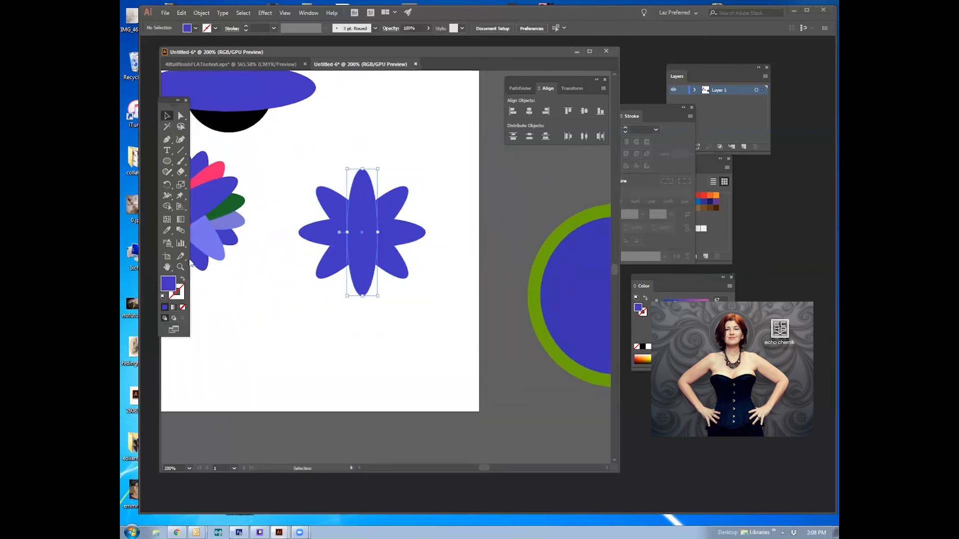
pyautogui.doubleClick(167, 283)
pyautogui.click(236, 80)
pyautogui.click(287, 139)
pyautogui.click(372, 69)
# - Fill the eight-petal flower's diagonal petal that rises to the right with light blue
pyautogui.click(406, 201)
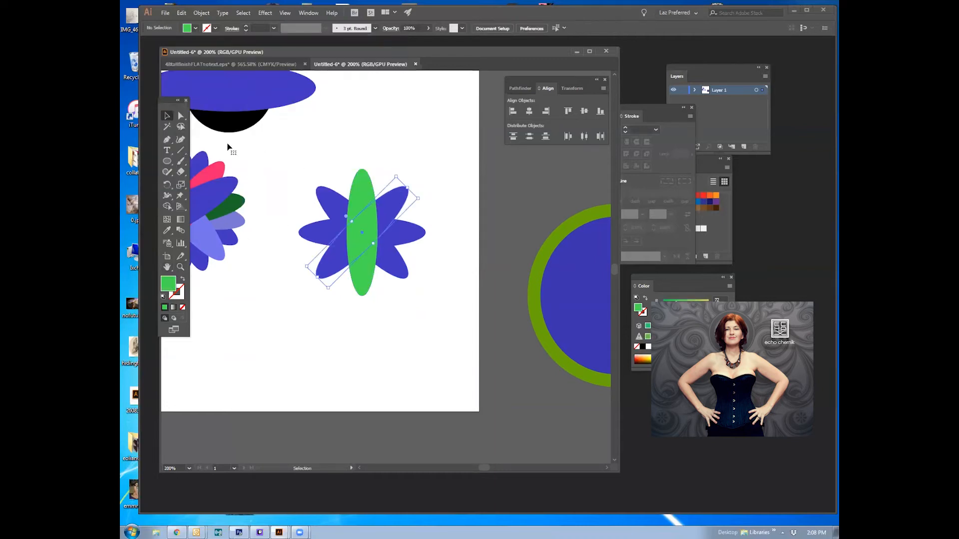
pyautogui.doubleClick(168, 284)
pyautogui.click(213, 77)
pyautogui.click(372, 69)
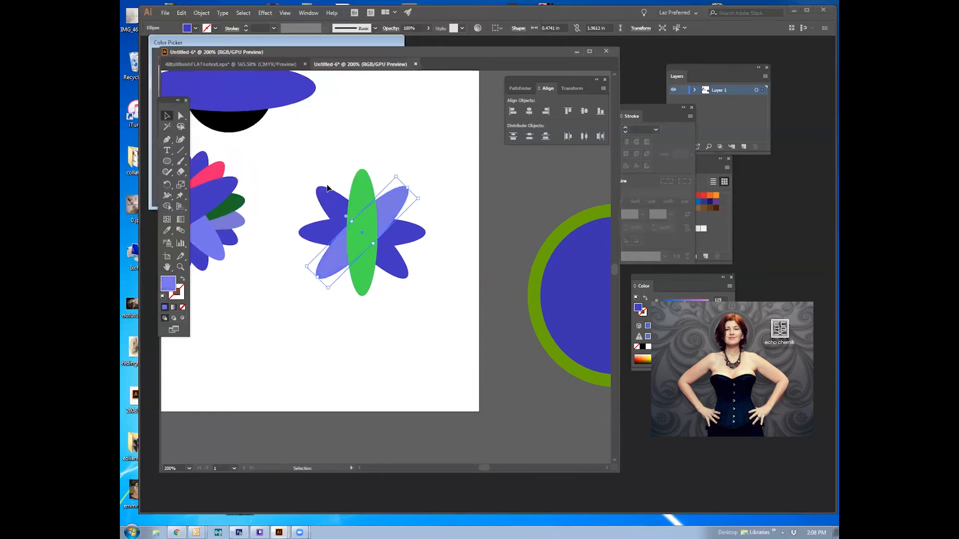
pyautogui.click(253, 195)
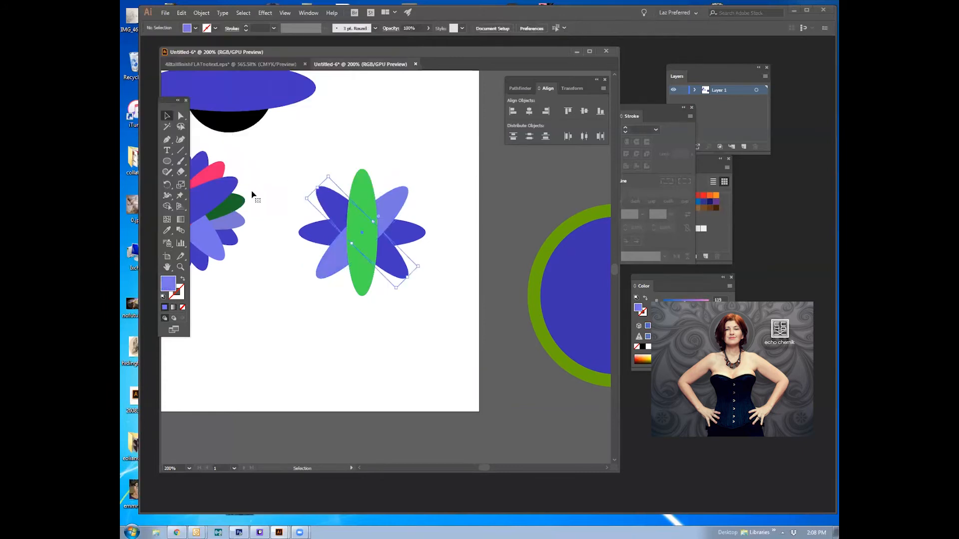
# - Fill the eight-petal flower's diagonal petal that falls to the right with olive green, hex 52771D
pyautogui.doubleClick(169, 283)
pyautogui.click(245, 126)
pyautogui.click(293, 156)
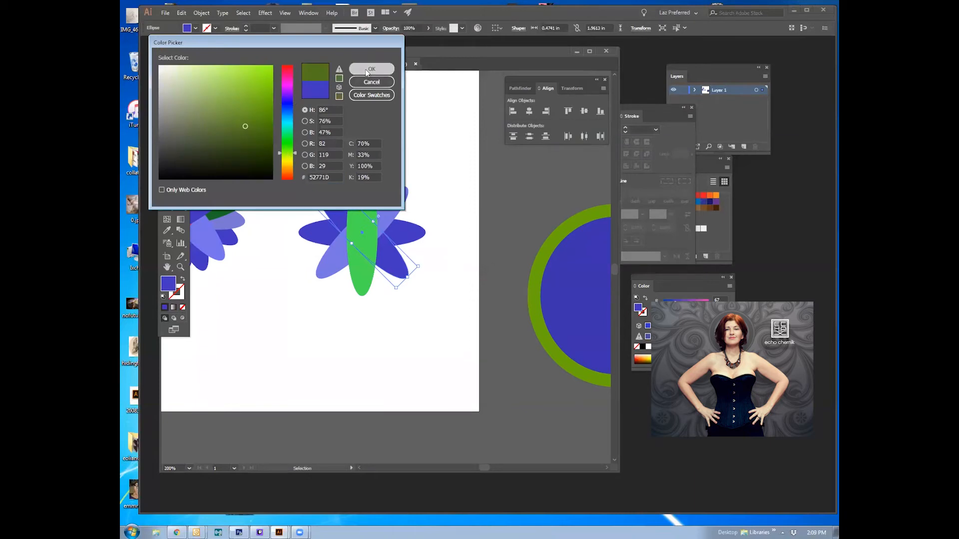
pyautogui.click(372, 69)
pyautogui.click(303, 145)
# - Select all petals of the eight-petal flower and bring the Pathfinder options close to it
pyautogui.moveTo(298, 134); pyautogui.dragTo(439, 329)
pyautogui.moveTo(331, 205); pyautogui.dragTo(333, 200)
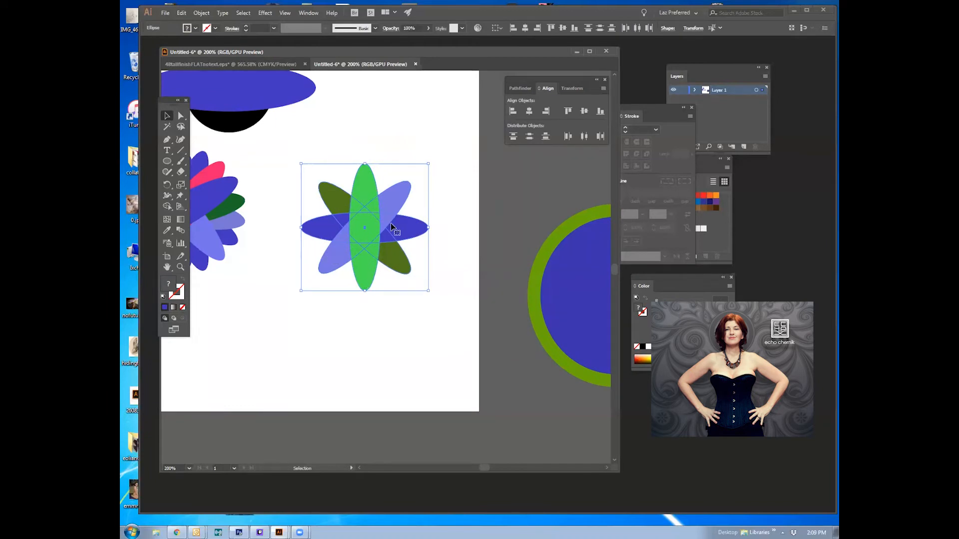
pyautogui.click(520, 89)
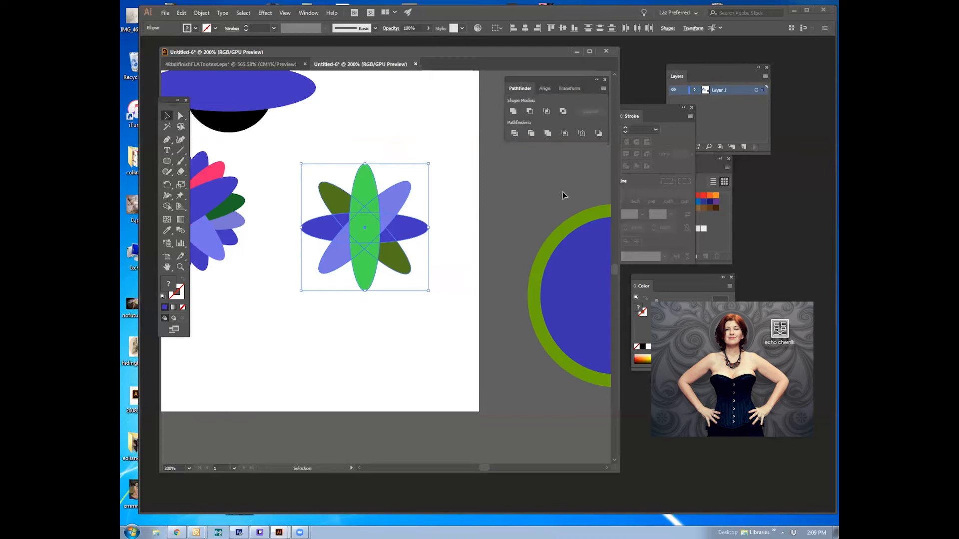
pyautogui.moveTo(522, 86); pyautogui.dragTo(472, 128)
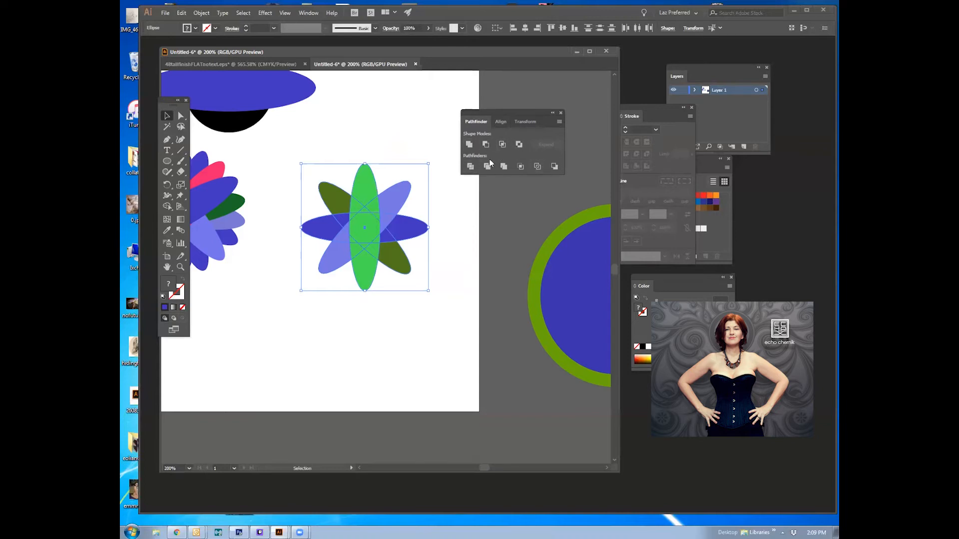
# - Move the eight-petal flower up the artboard and place a copy of it directly below
pyautogui.click(330, 146)
pyautogui.click(391, 253)
pyautogui.moveTo(367, 234); pyautogui.dragTo(384, 140)
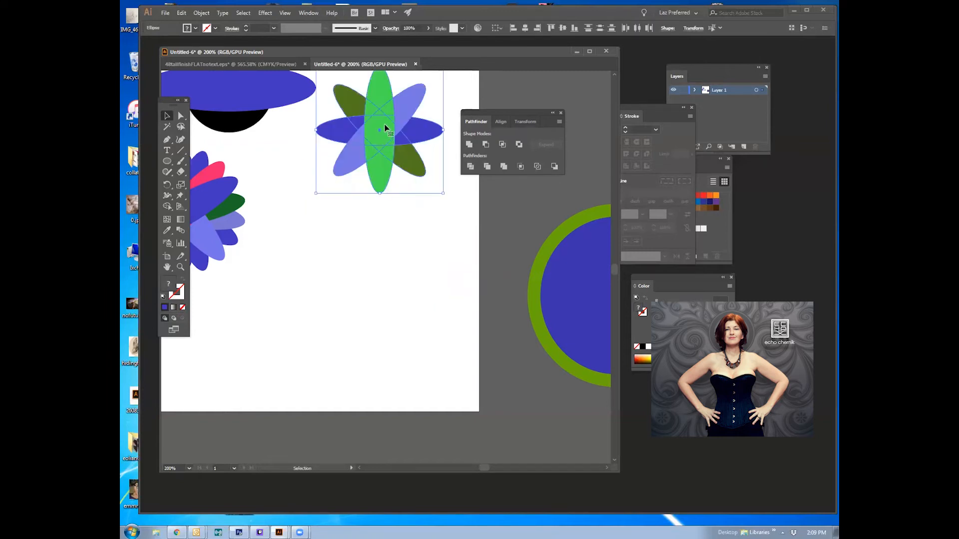
pyautogui.moveTo(384, 126); pyautogui.dragTo(394, 263)
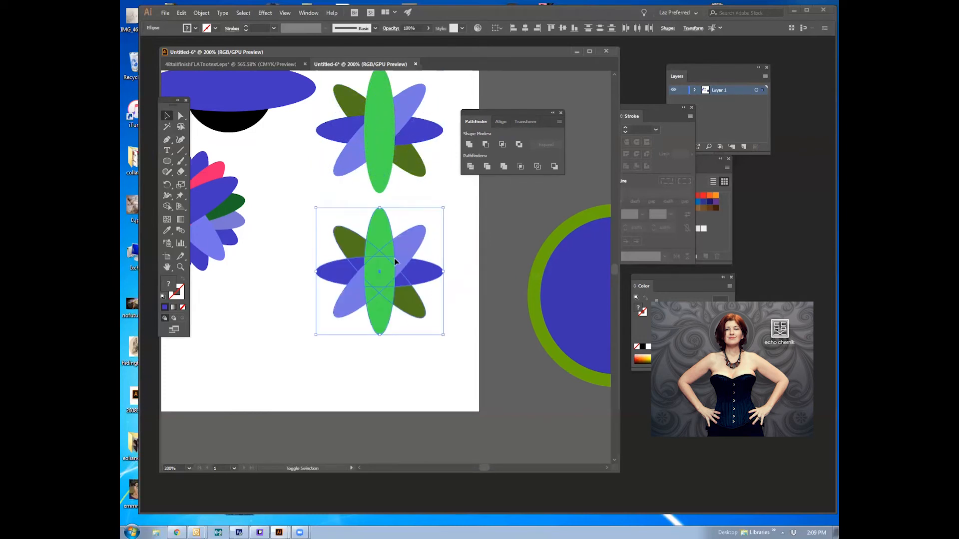
# - Repeat the last copy with Transform Again to add a third flower below the second
pyautogui.click(202, 13)
pyautogui.moveTo(210, 25)
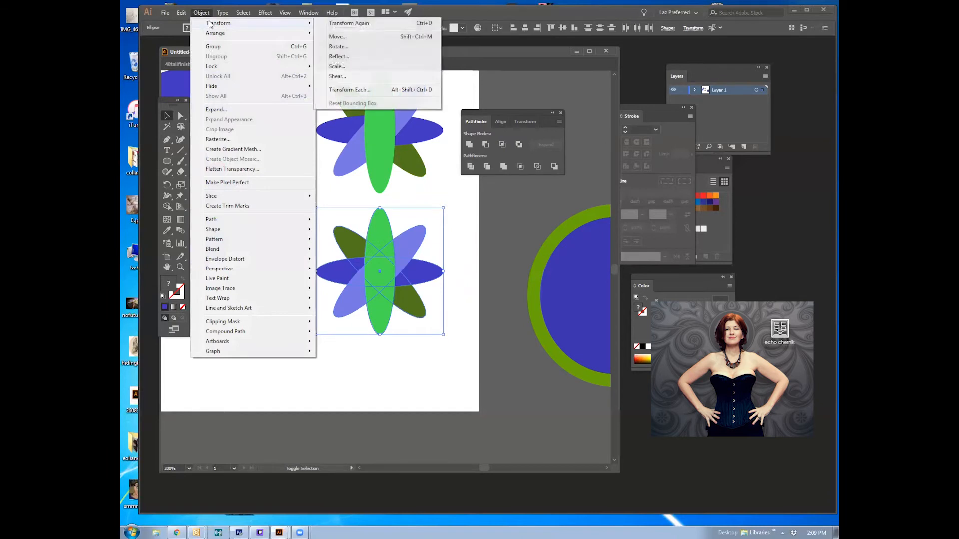
pyautogui.click(344, 24)
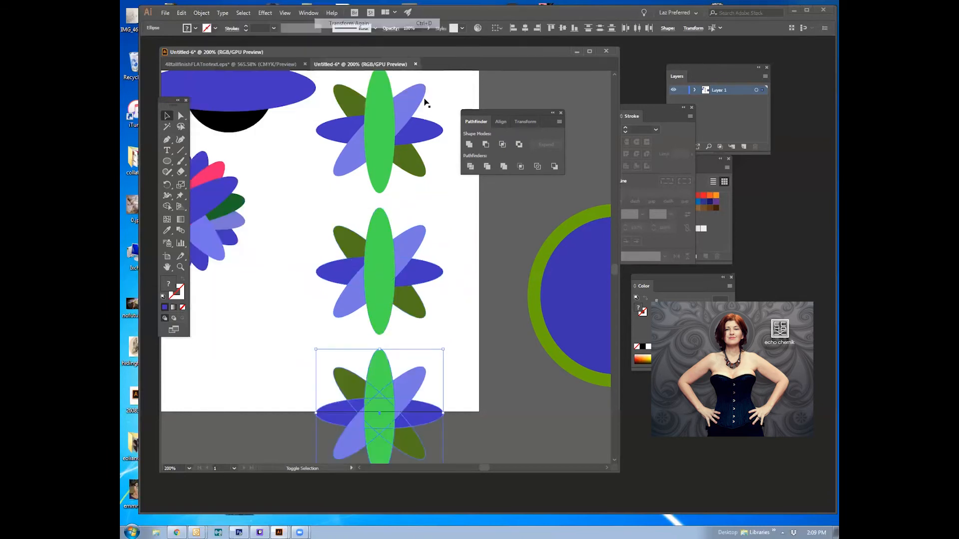
pyautogui.click(517, 250)
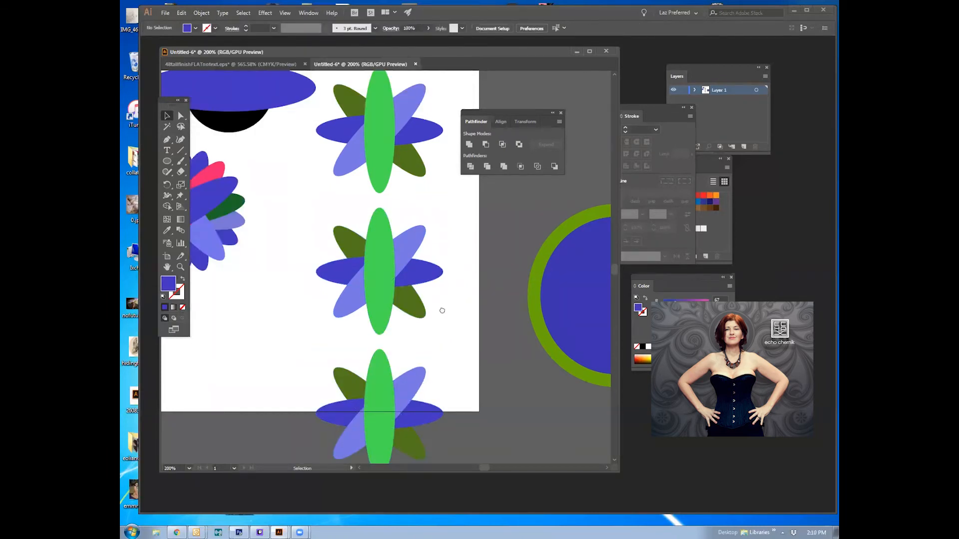
# - Unite all petals of the topmost eight-petal flower into one single shape with Pathfinder
pyautogui.moveTo(442, 311); pyautogui.dragTo(441, 347)
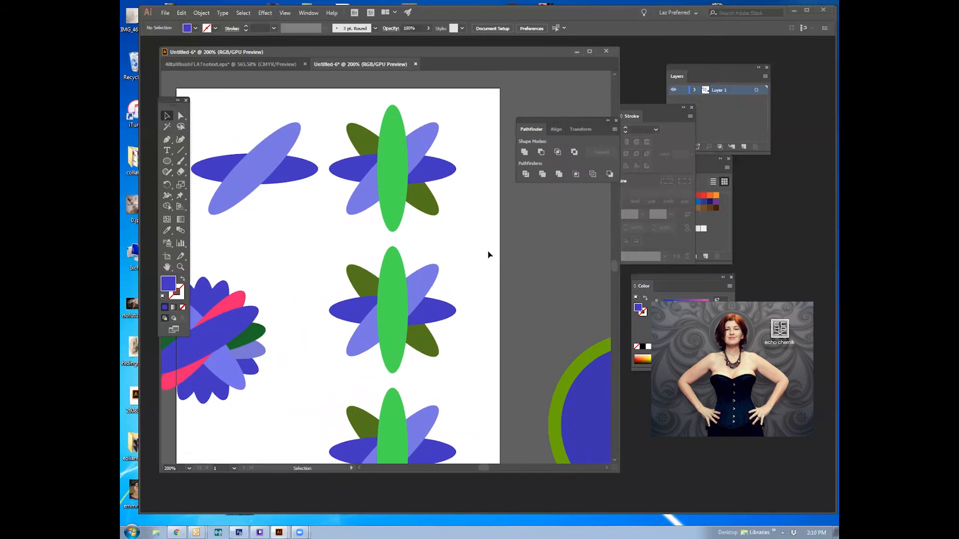
pyautogui.moveTo(499, 245); pyautogui.dragTo(463, 215)
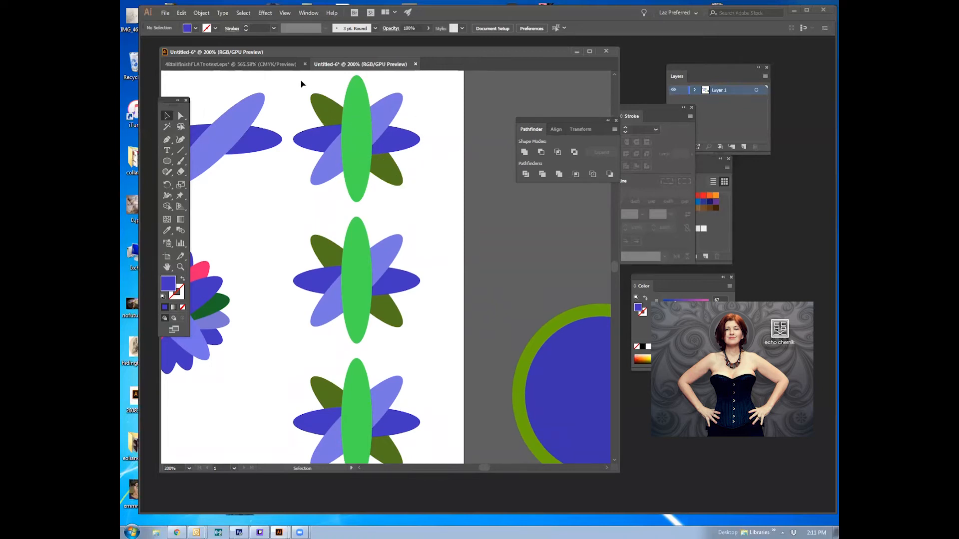
pyautogui.moveTo(307, 81); pyautogui.dragTo(412, 194)
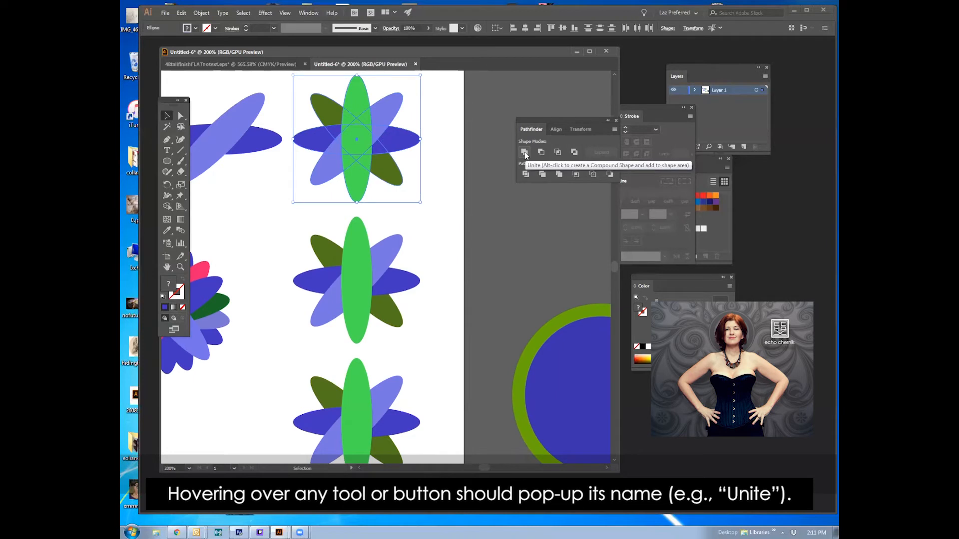
pyautogui.click(524, 153)
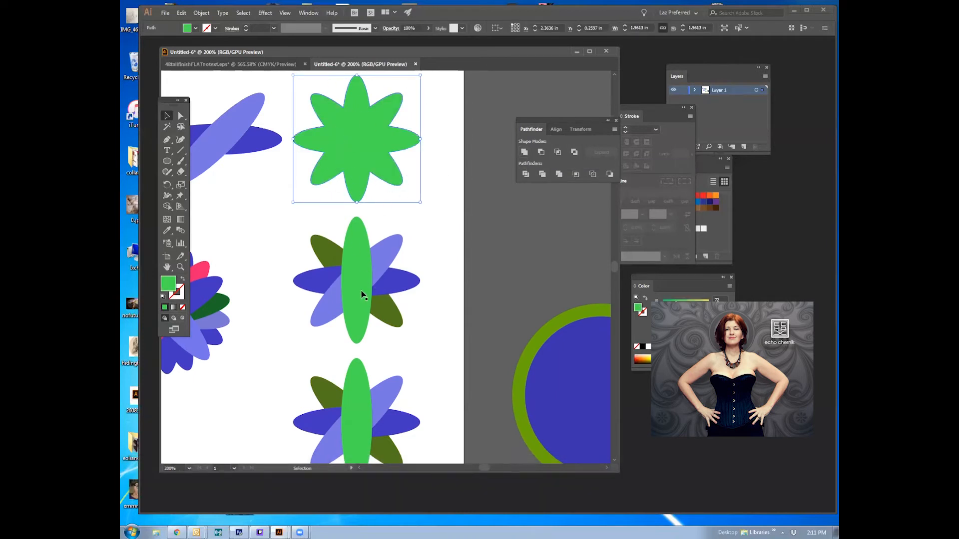
pyautogui.click(490, 209)
pyautogui.click(376, 143)
pyautogui.click(466, 219)
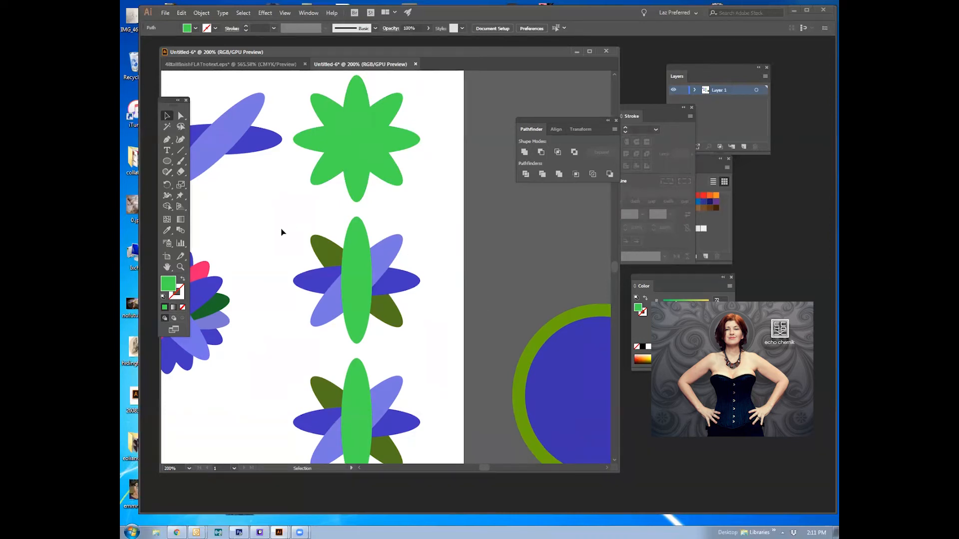
# - Select all petals of the middle flower and group them
pyautogui.moveTo(422, 338); pyautogui.dragTo(422, 339)
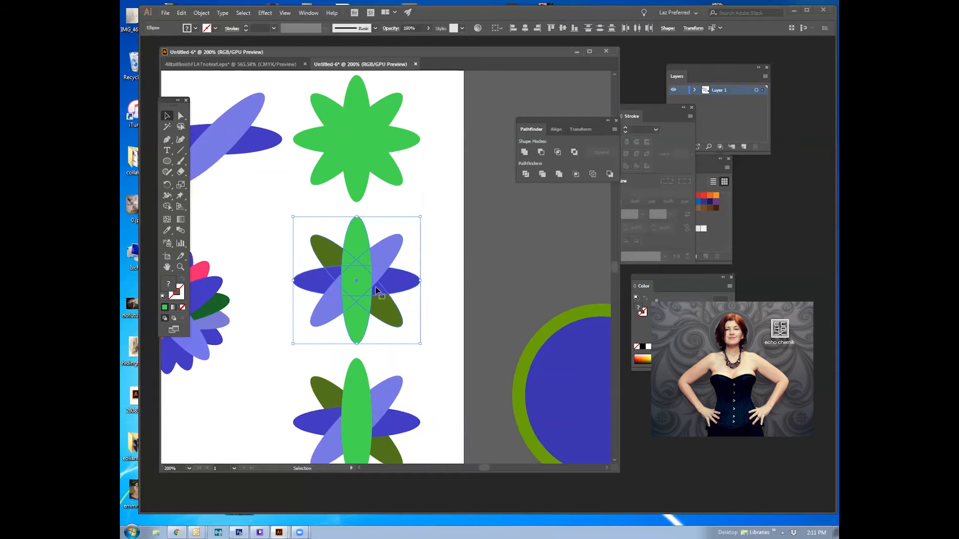
pyautogui.moveTo(275, 212); pyautogui.dragTo(434, 344)
pyautogui.click(202, 13)
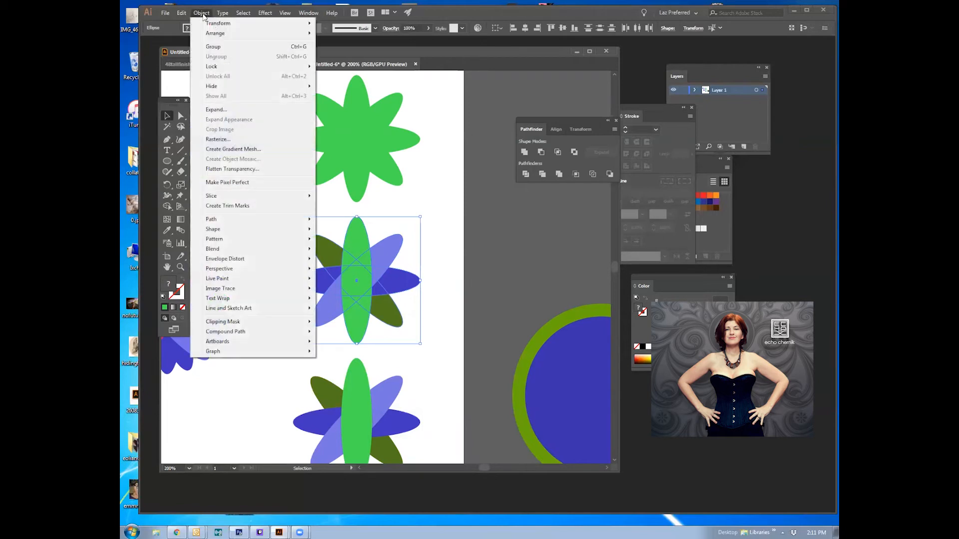
pyautogui.click(218, 48)
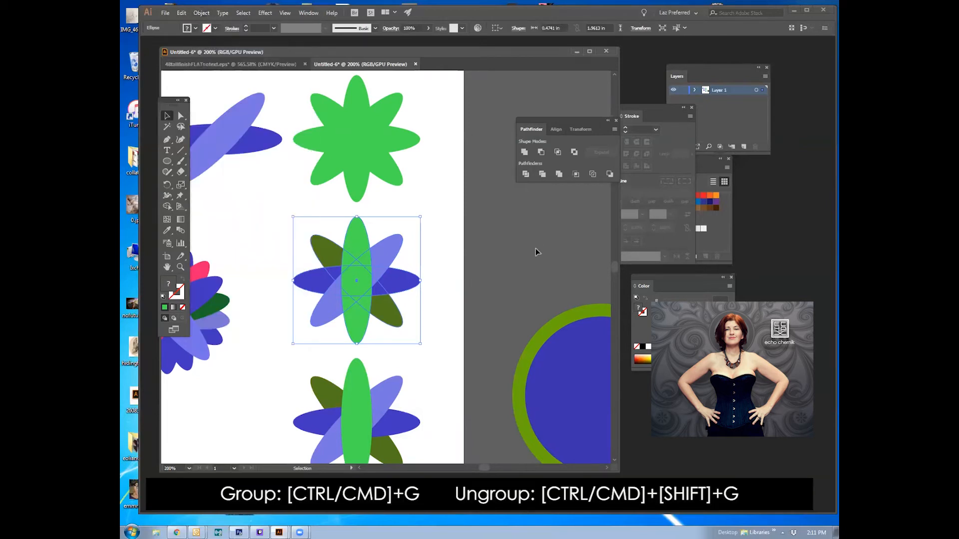
pyautogui.click(452, 273)
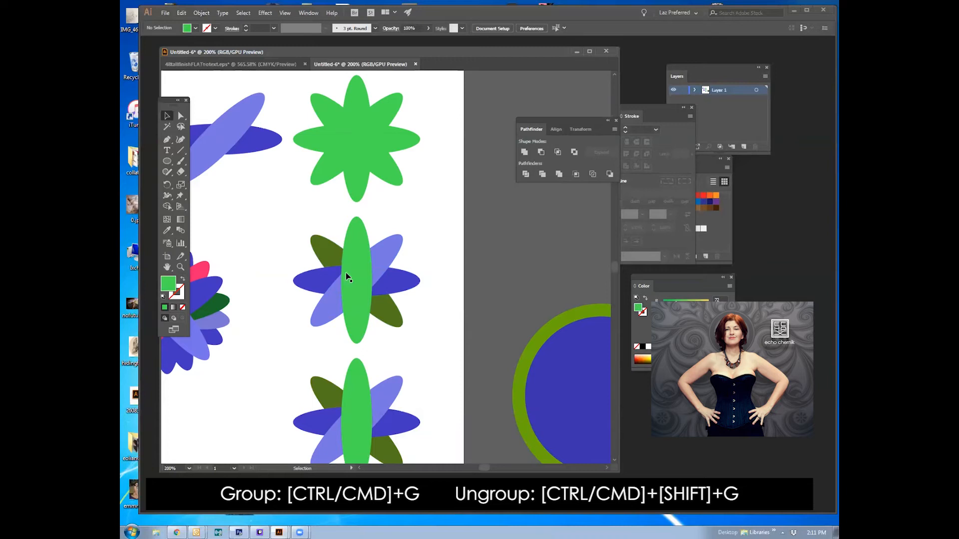
# - Try moving the grouped middle flower by one of its petals, and undo the move
pyautogui.click(354, 273)
pyautogui.click(492, 257)
pyautogui.click(383, 249)
pyautogui.click(505, 256)
pyautogui.moveTo(397, 239); pyautogui.dragTo(463, 182)
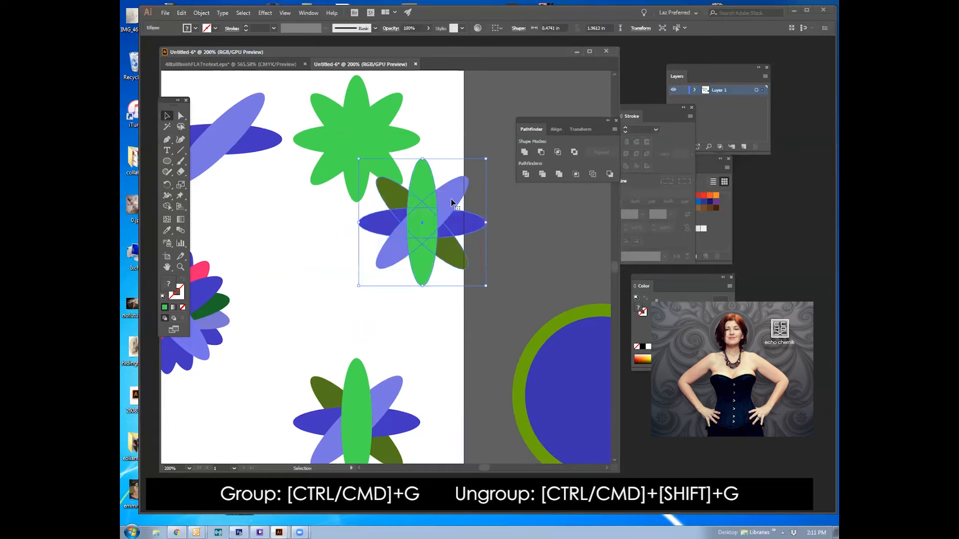
pyautogui.hotkey('ctrl', 'z')
# - Try pulling the light blue petal out of the ungrouped lowest flower, and undo the move
pyautogui.click(417, 385)
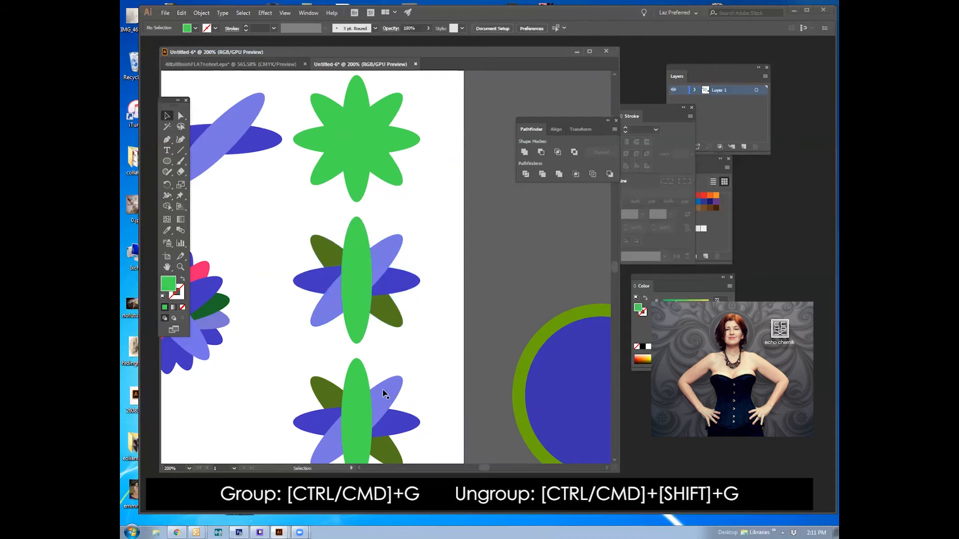
pyautogui.moveTo(385, 396); pyautogui.dragTo(460, 310)
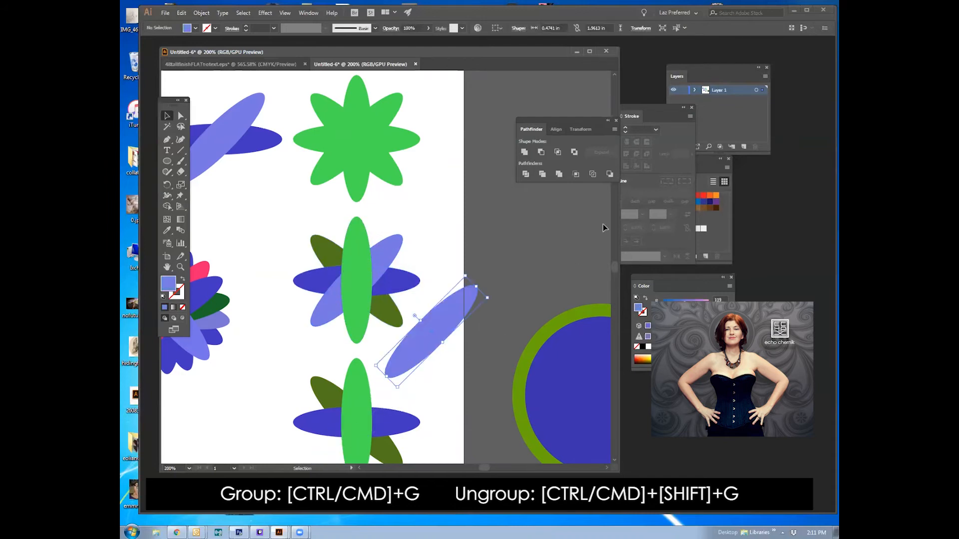
pyautogui.hotkey('ctrl', 'z')
# - Shift the grouped middle flower slightly to the left and deselect it
pyautogui.moveTo(384, 251); pyautogui.dragTo(348, 258)
pyautogui.click(441, 258)
pyautogui.click(433, 272)
# - Compare moving the lowest flower's single light blue petal with moving the grouped middle flower, undoing both moves
pyautogui.moveTo(472, 244); pyautogui.dragTo(484, 277)
pyautogui.moveTo(412, 383); pyautogui.dragTo(452, 311)
pyautogui.hotkey('ctrl', 'z')
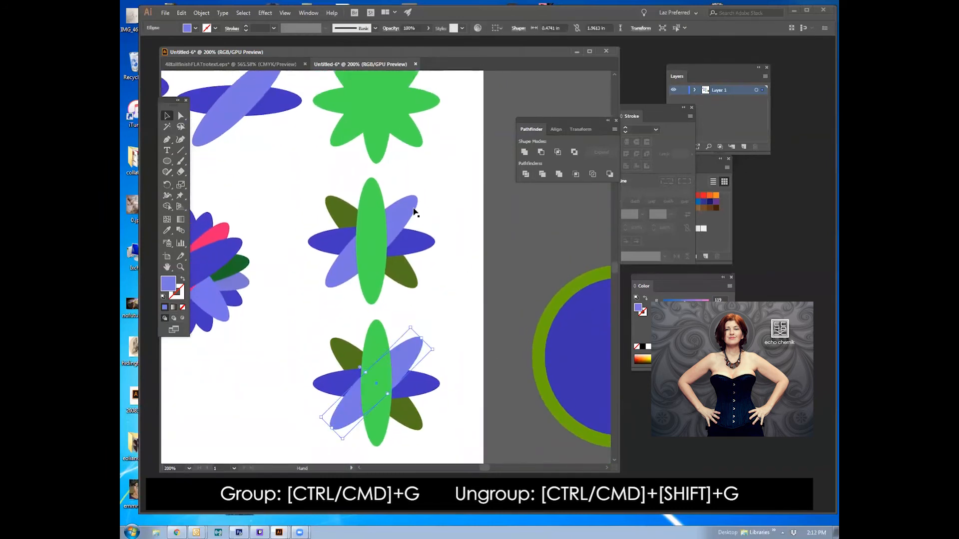
pyautogui.moveTo(395, 213); pyautogui.dragTo(440, 189)
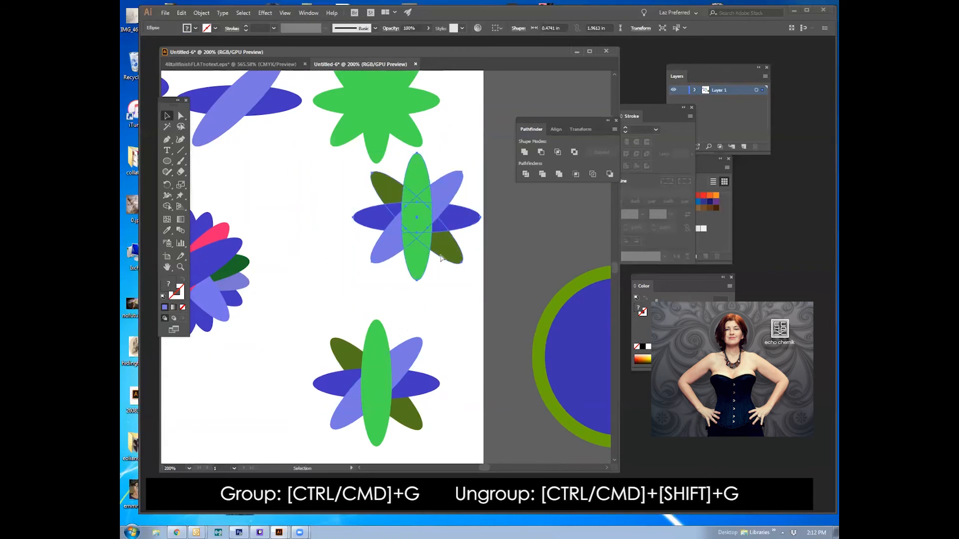
pyautogui.hotkey('ctrl', 'z')
# - Swap the united flower's fill and stroke to view it as a green outline, and swap them back
pyautogui.moveTo(401, 140); pyautogui.dragTo(404, 246)
pyautogui.click(404, 247)
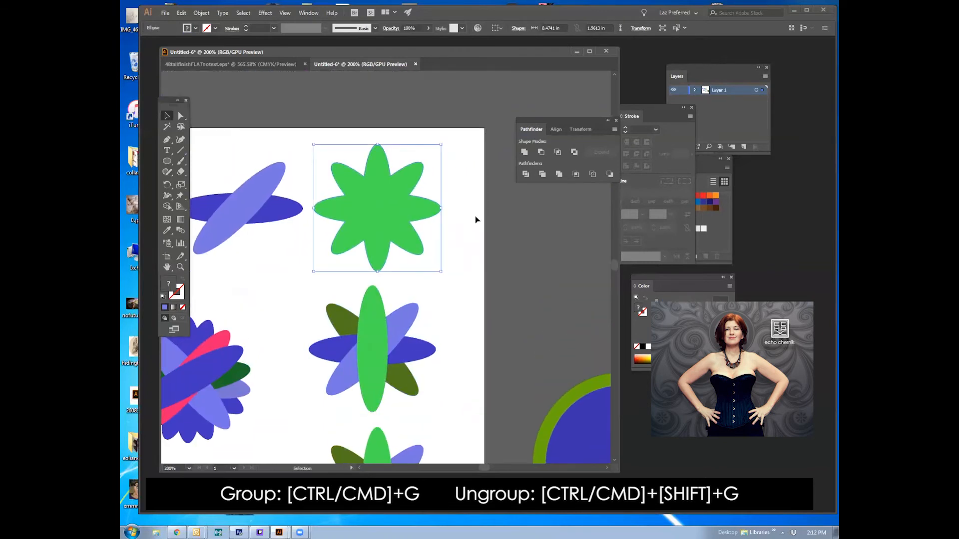
pyautogui.moveTo(396, 203); pyautogui.dragTo(407, 188)
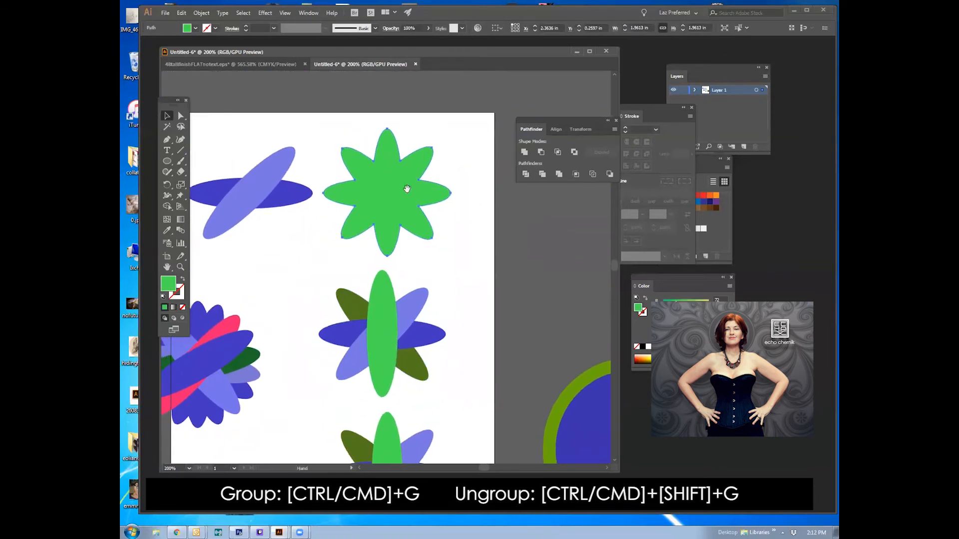
pyautogui.click(182, 279)
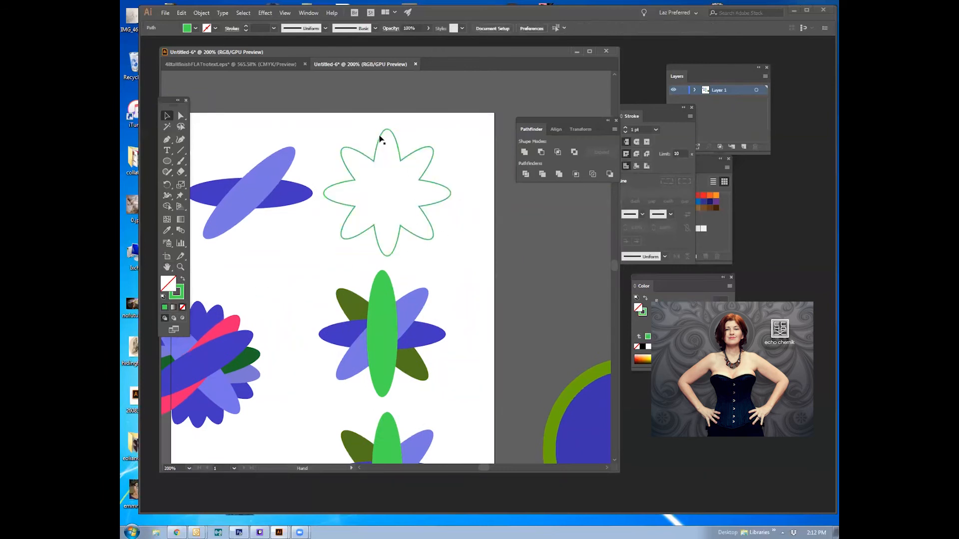
pyautogui.moveTo(444, 259); pyautogui.dragTo(450, 216)
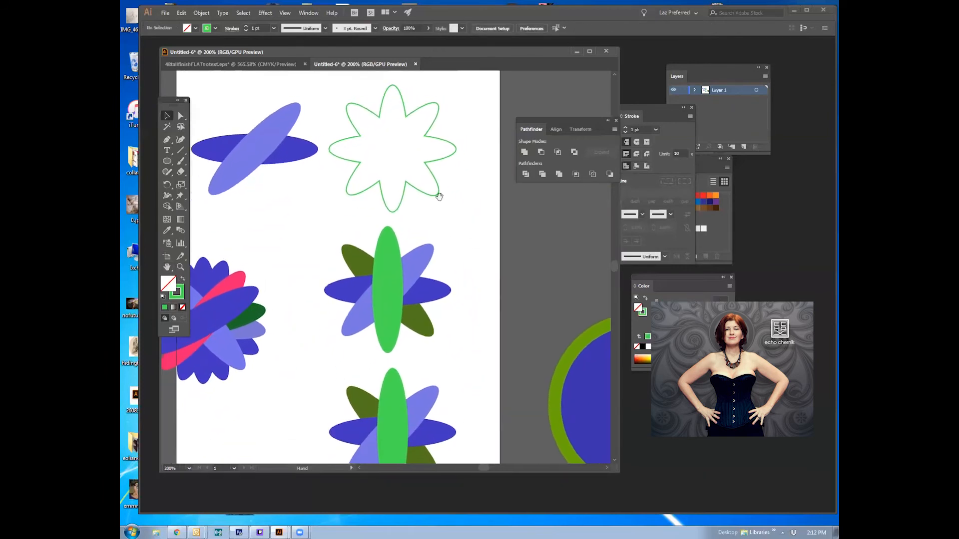
pyautogui.click(425, 194)
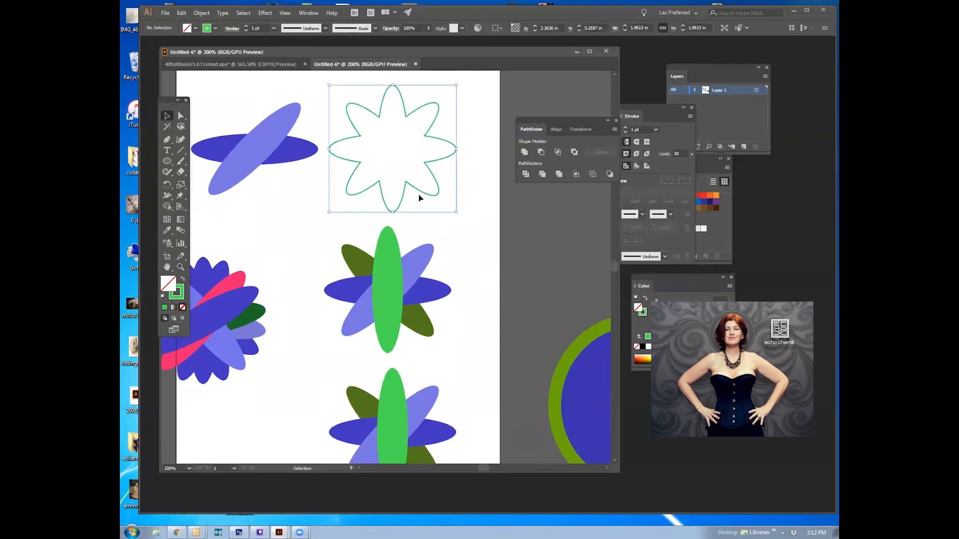
pyautogui.click(182, 279)
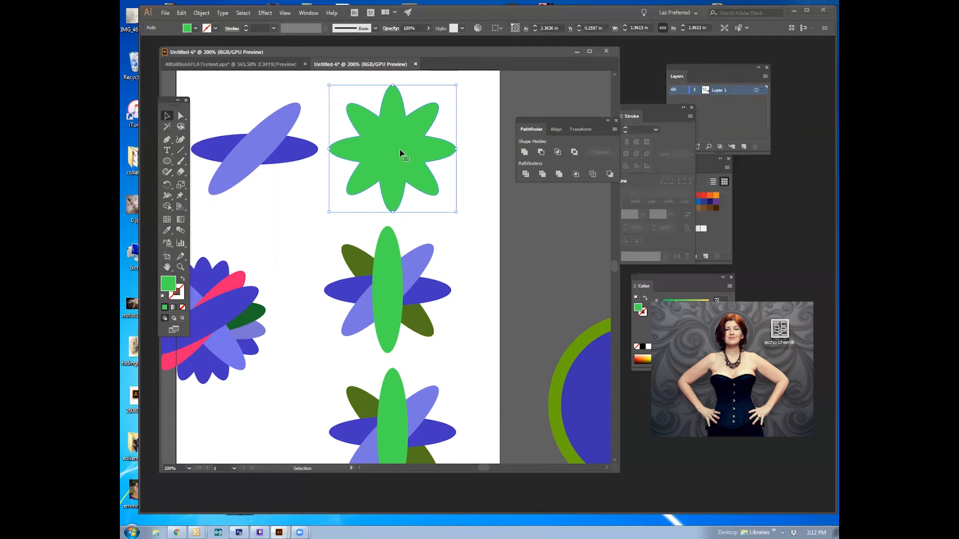
# - Try a regular paste of the united green flower, and undo the paste
pyautogui.press('a')
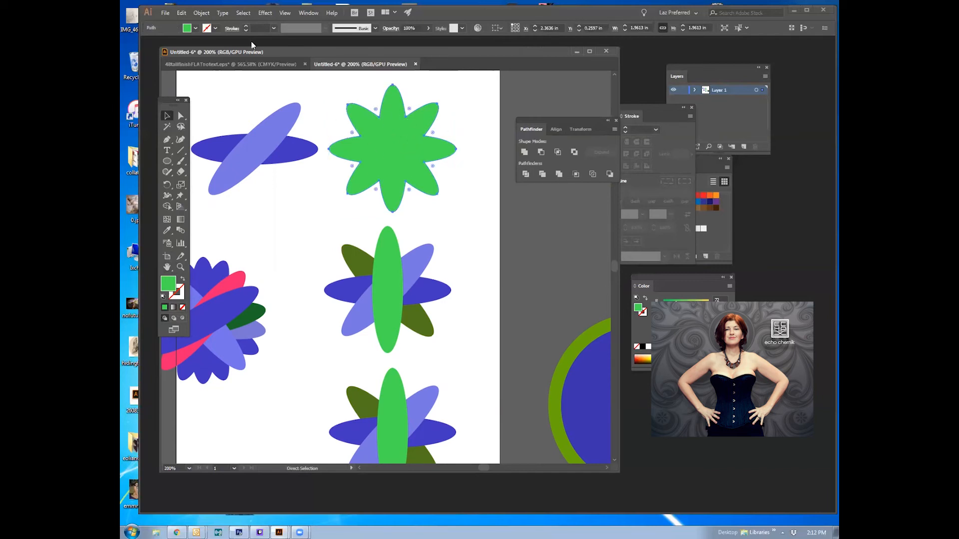
pyautogui.click(182, 13)
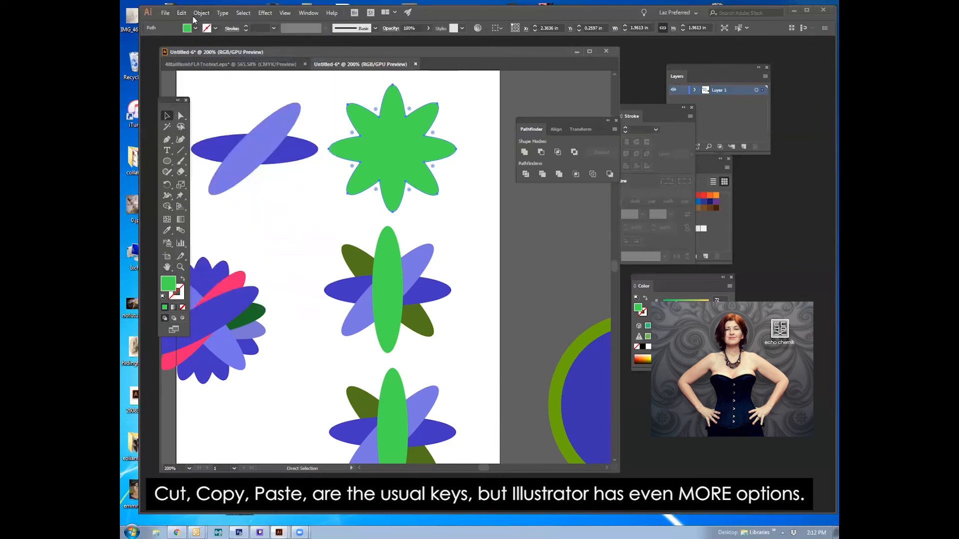
pyautogui.click(182, 14)
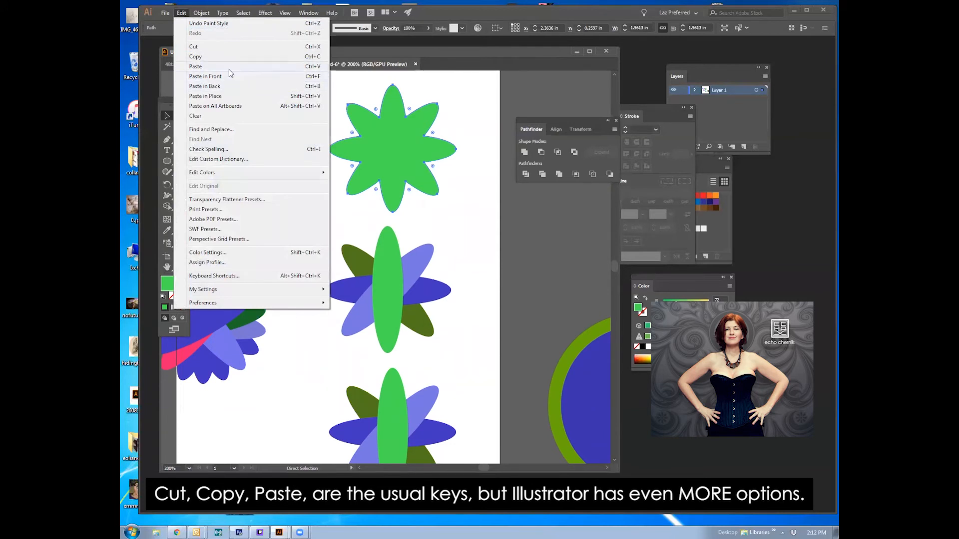
pyautogui.click(229, 68)
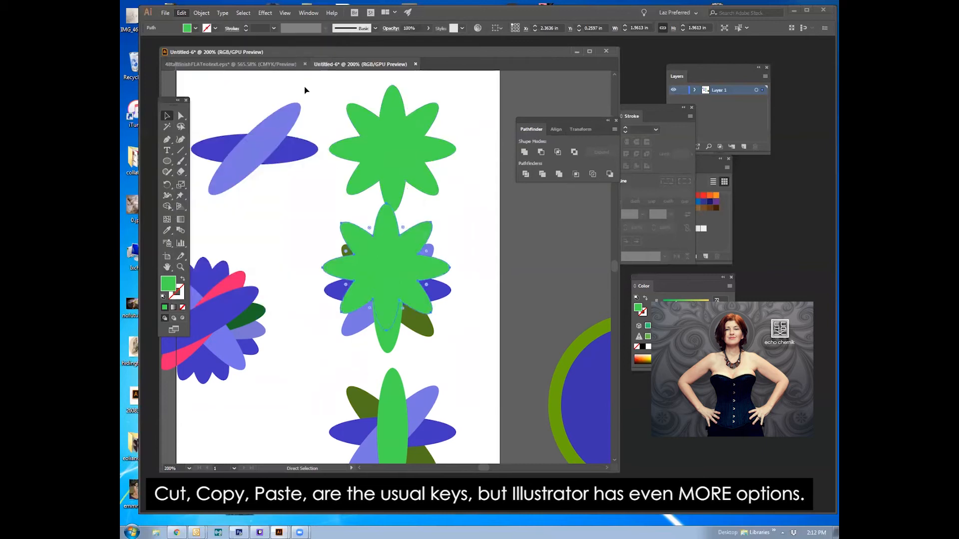
pyautogui.hotkey('ctrl', 'z')
# - Paste a copy of the united green flower directly in front of the original
pyautogui.click(181, 13)
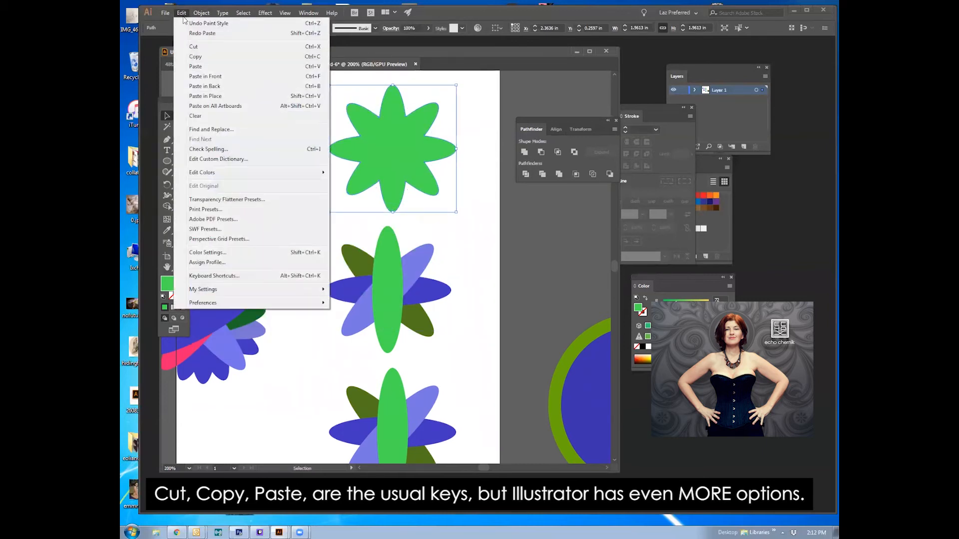
pyautogui.click(213, 77)
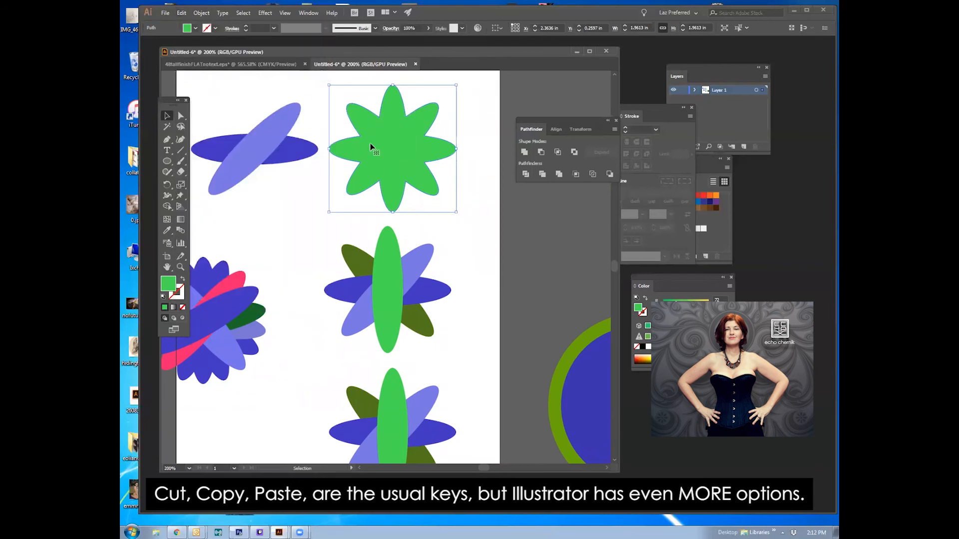
# - Replace the front-pasted flower with a regular pasted copy, try aligning it to the original by horizontal centres, and undo the attempt
pyautogui.hotkey('ctrl', 'z')
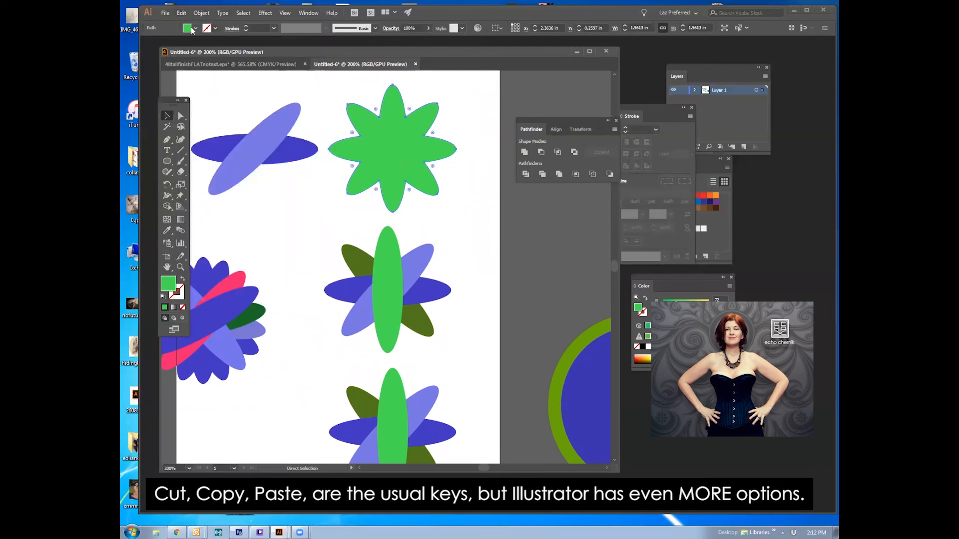
pyautogui.hotkey('ctrl', 'v')
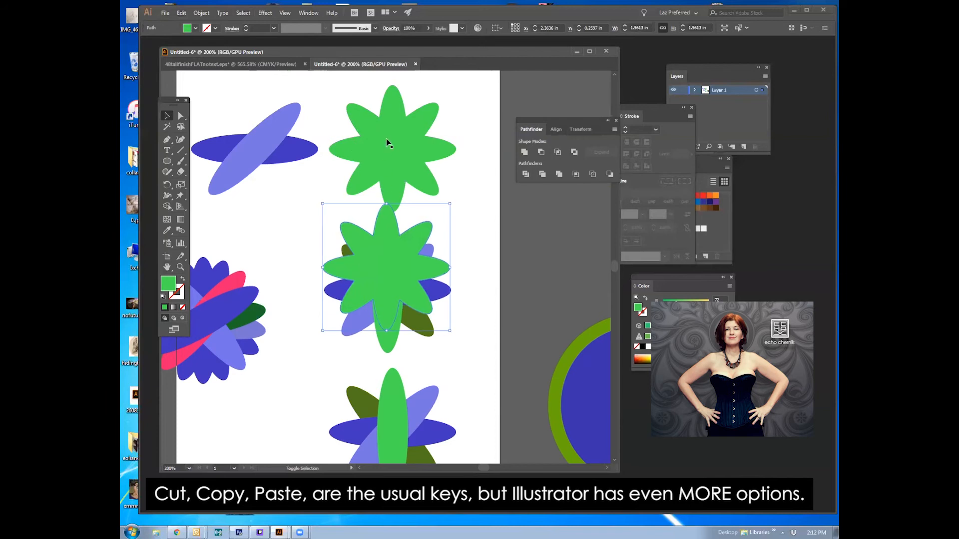
pyautogui.keyDown('shift'); pyautogui.click(406, 147); pyautogui.keyUp('shift')
pyautogui.click(556, 129)
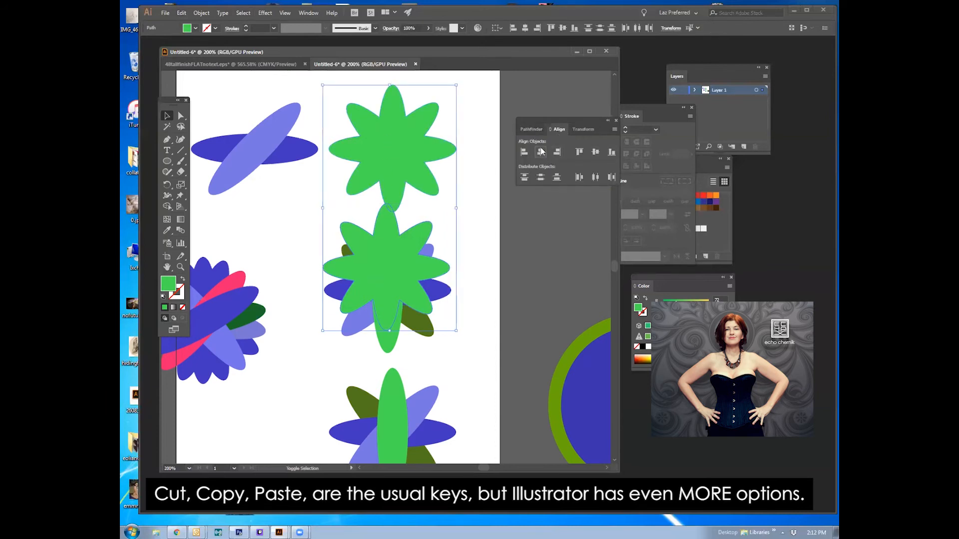
pyautogui.click(540, 152)
pyautogui.hotkey('ctrl', 'z')
pyautogui.hotkey('ctrl', 'z')
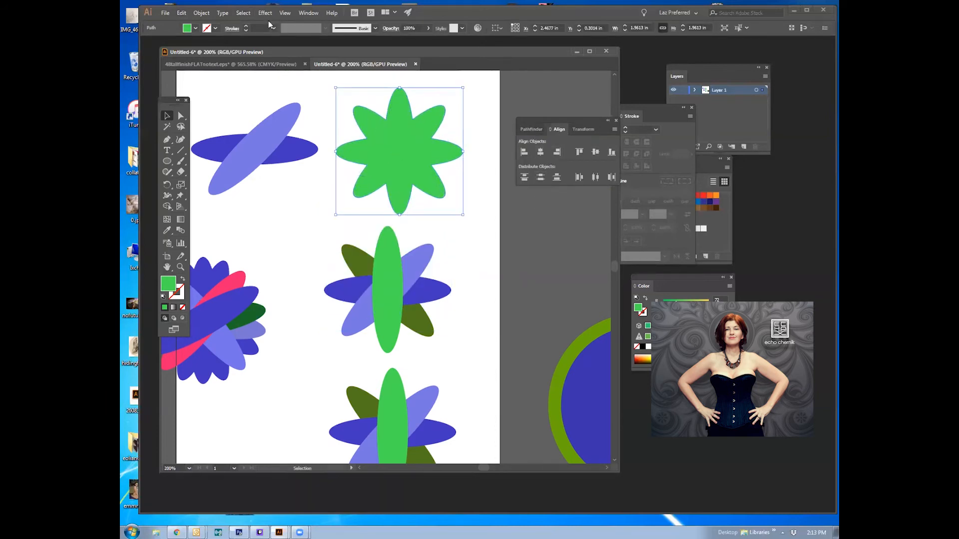
# - Copy the united green flower and paste the copy directly in front of the original
pyautogui.click(201, 12)
pyautogui.moveTo(181, 13)
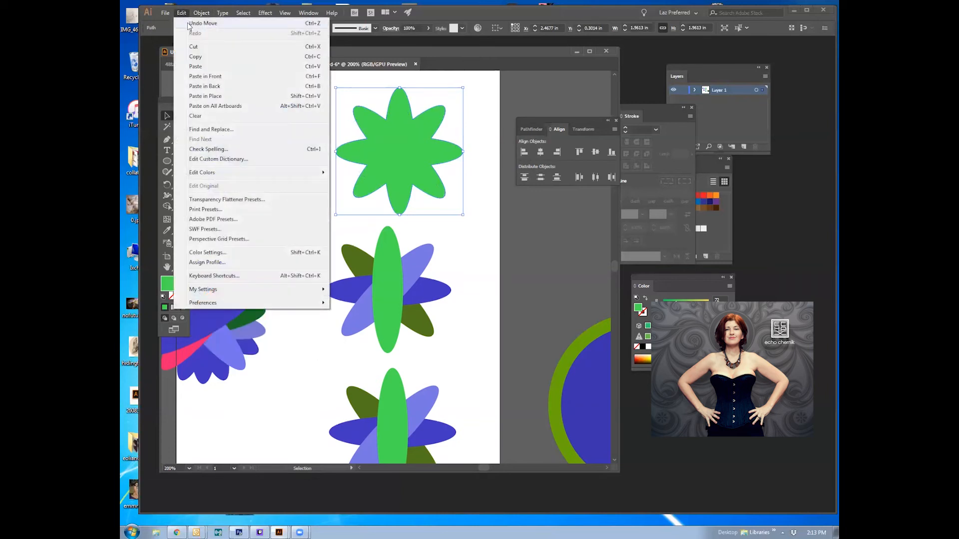
pyautogui.click(200, 60)
pyautogui.click(181, 13)
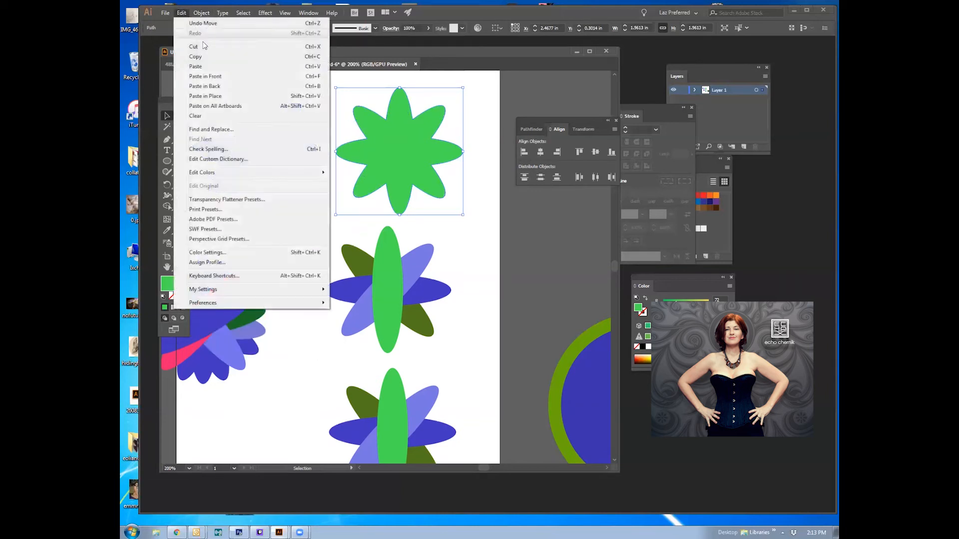
pyautogui.click(215, 76)
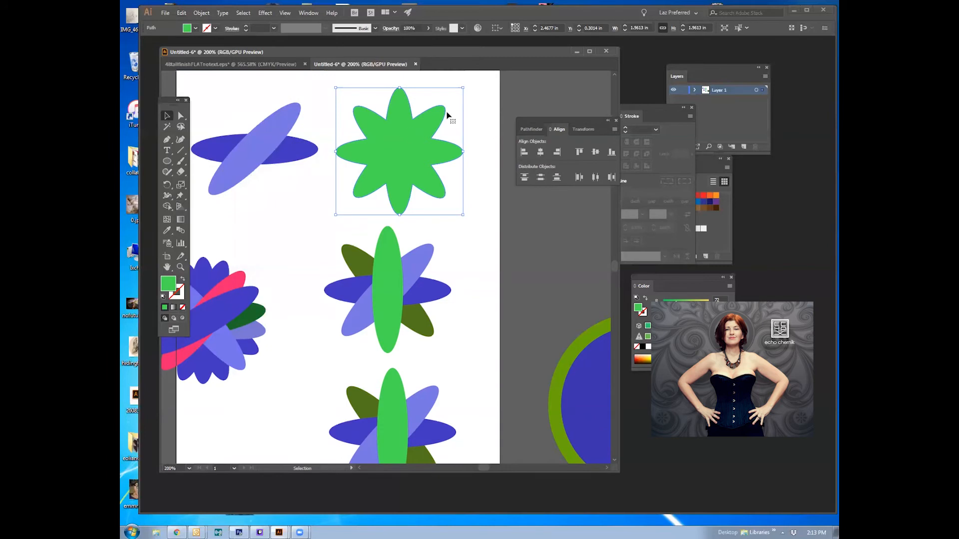
# - Recolour the front copy of the flower dark green, hex 108E16
pyautogui.doubleClick(169, 288)
pyautogui.write('108E16')
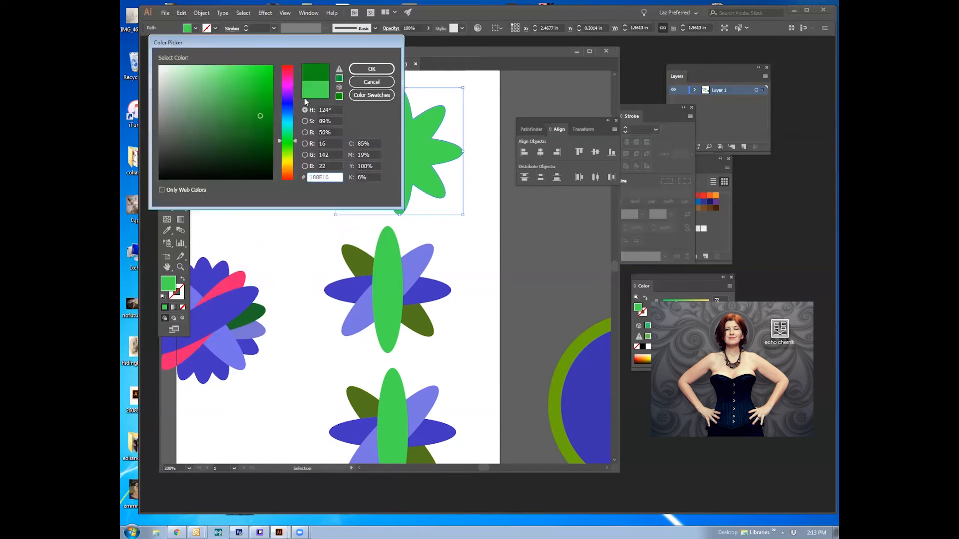
pyautogui.click(372, 68)
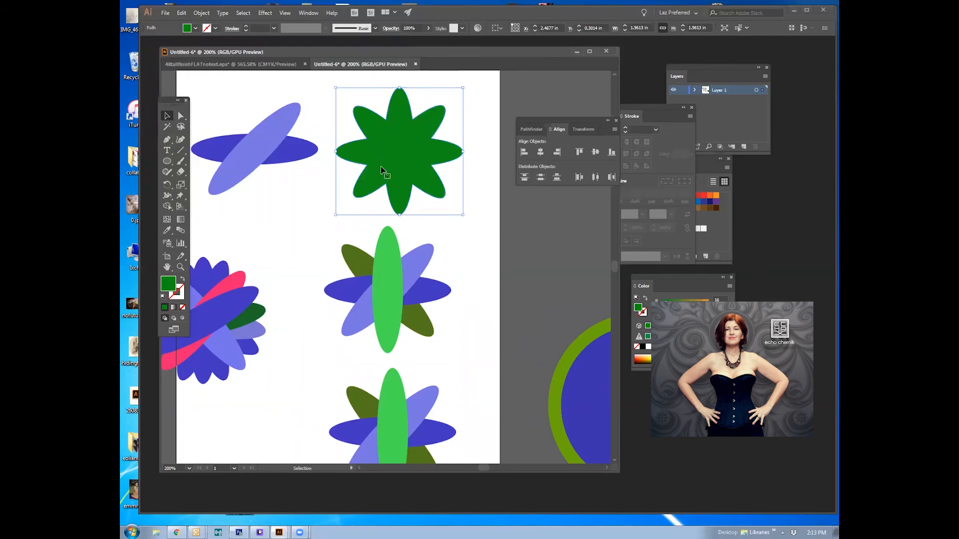
# - Scale the dark green copy proportionally about its centre to about 0.91 in wide
pyautogui.click(484, 110)
pyautogui.click(409, 139)
pyautogui.moveTo(463, 87); pyautogui.dragTo(436, 125)
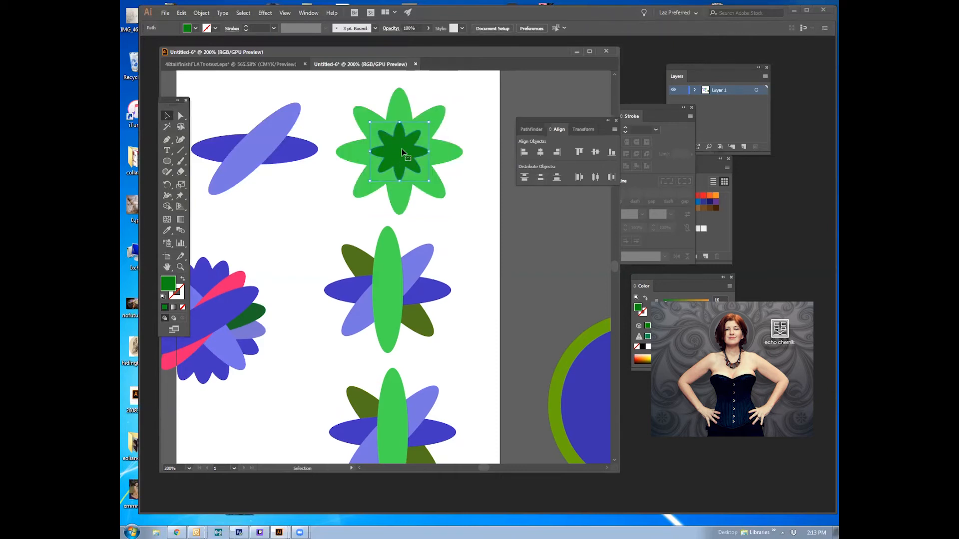
pyautogui.moveTo(430, 121); pyautogui.dragTo(487, 379)
pyautogui.moveTo(476, 350); pyautogui.dragTo(483, 173)
pyautogui.hotkey('ctrl', 'z')
pyautogui.moveTo(470, 240); pyautogui.dragTo(429, 162)
pyautogui.click(480, 174)
pyautogui.hotkey('ctrl', 'z')
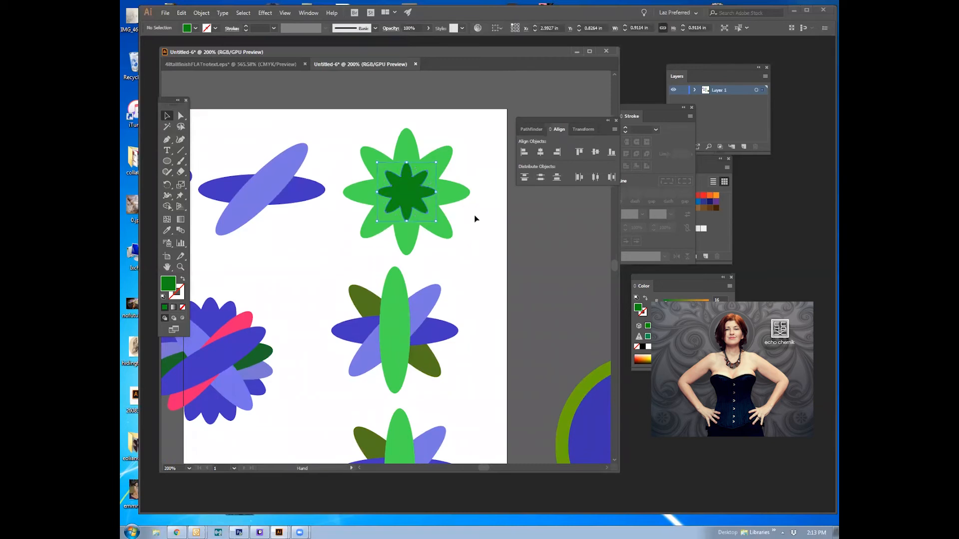
# - Select the small dark green flower with the large green one and cut it out of the large one using Minus Front
pyautogui.click(484, 218)
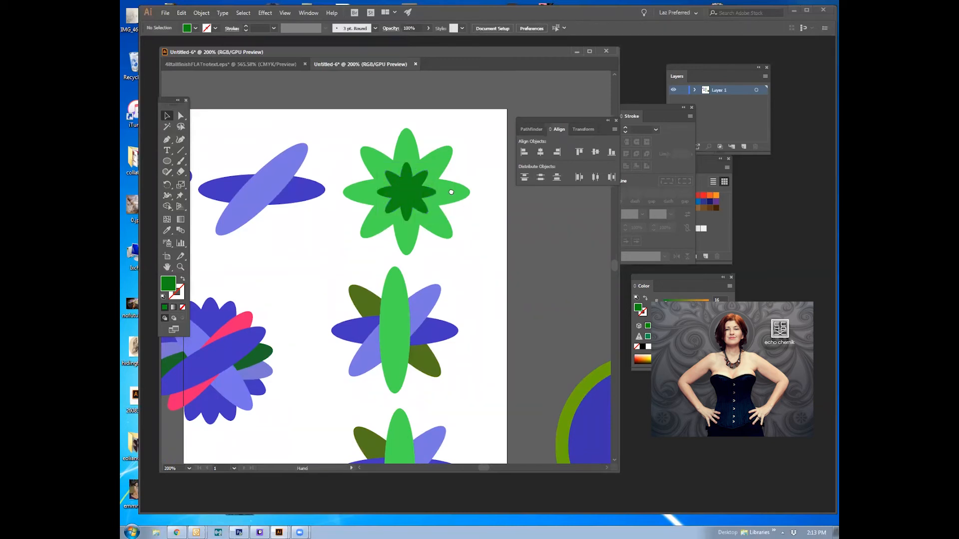
pyautogui.moveTo(451, 192); pyautogui.dragTo(447, 154)
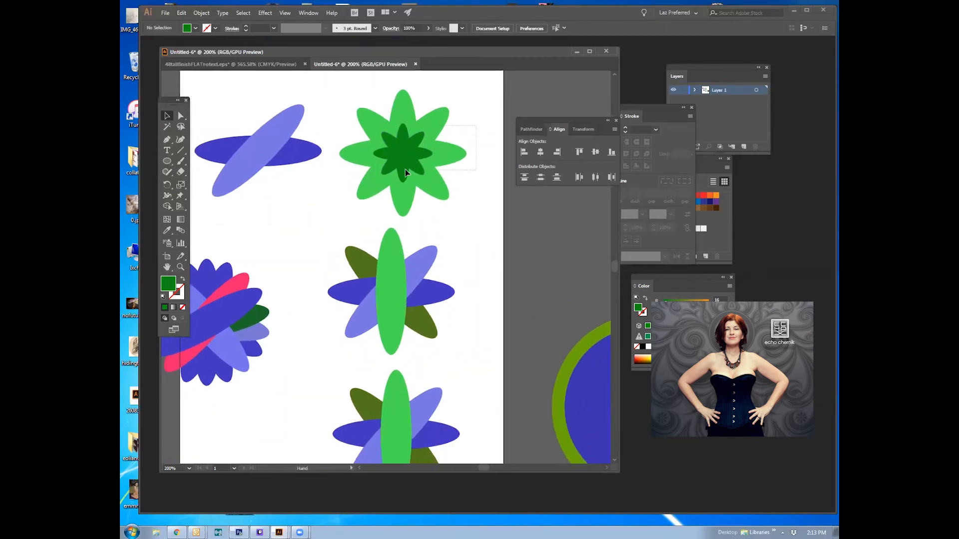
pyautogui.click(406, 170)
pyautogui.moveTo(538, 121); pyautogui.dragTo(516, 98)
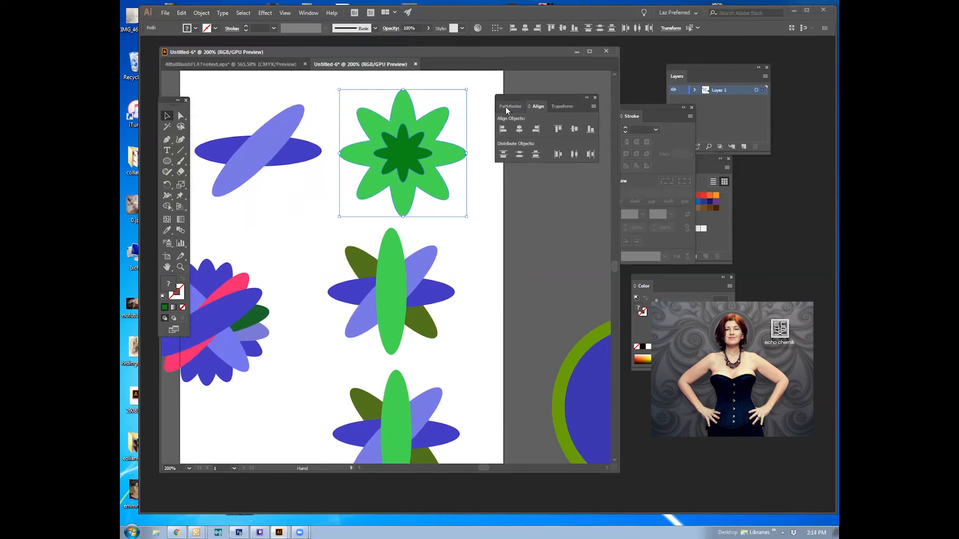
pyautogui.click(507, 106)
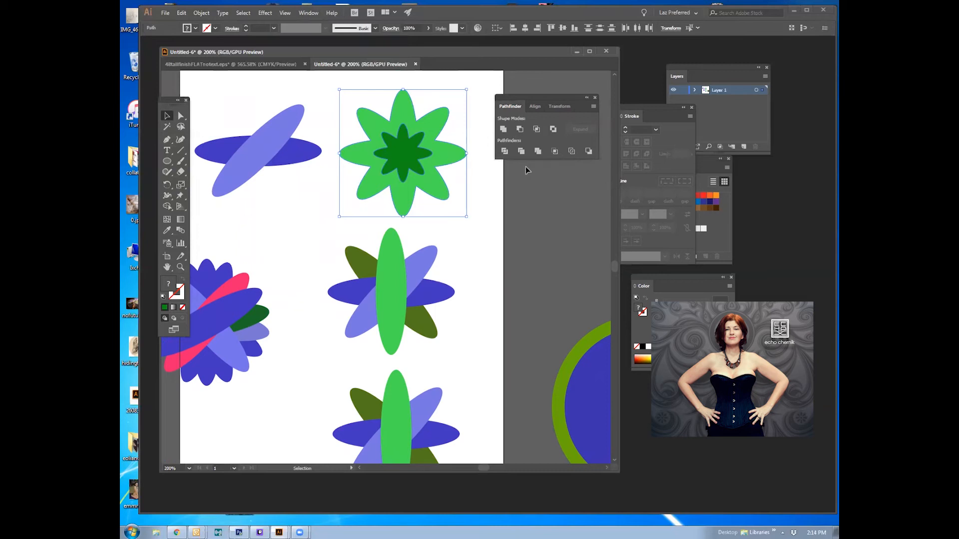
pyautogui.click(520, 131)
# - Move the cut-out green flower over the two blue ellipses to check its see-through centre, and move it back
pyautogui.click(479, 253)
pyautogui.moveTo(438, 176); pyautogui.dragTo(270, 185)
pyautogui.moveTo(275, 139); pyautogui.dragTo(443, 129)
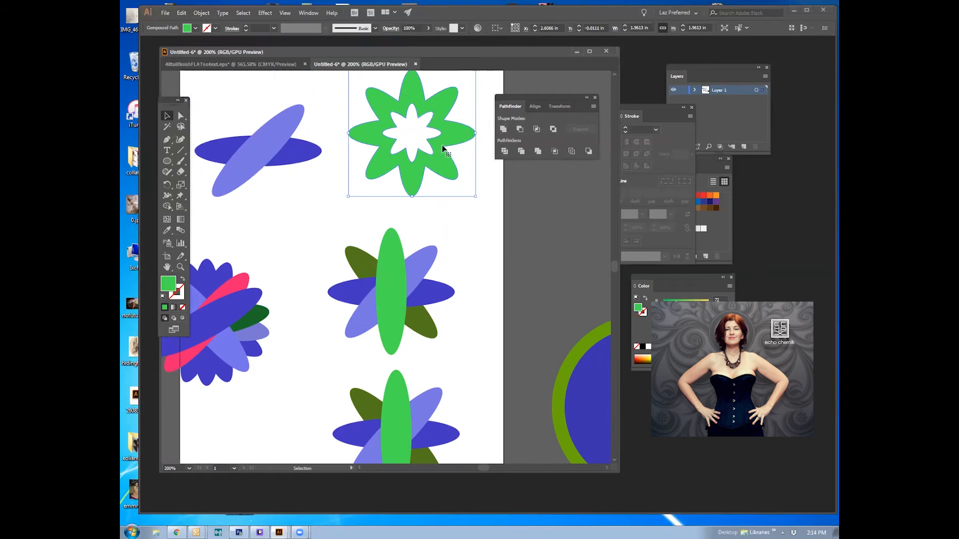
pyautogui.hotkey('ctrl', 'shift', 'a')
pyautogui.moveTo(440, 156); pyautogui.dragTo(449, 208)
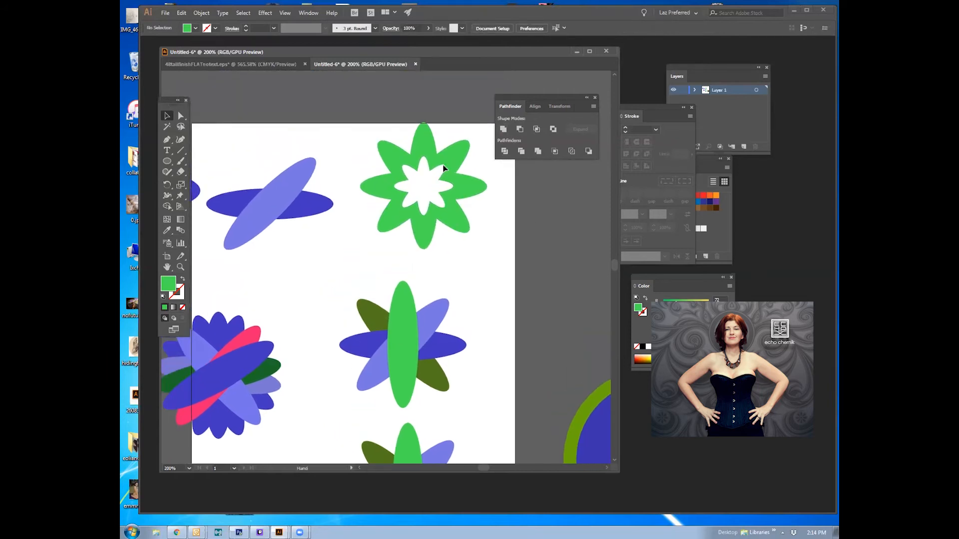
pyautogui.moveTo(426, 171); pyautogui.dragTo(415, 180)
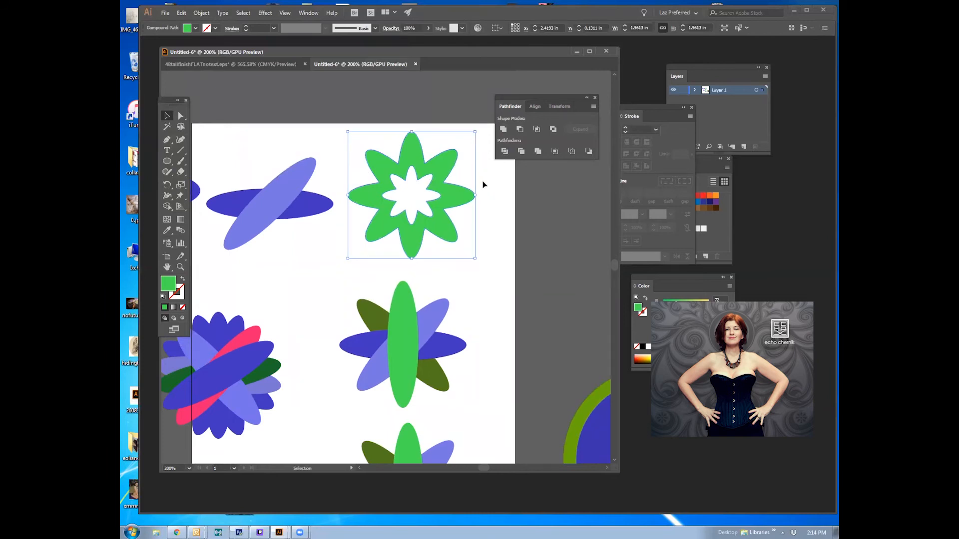
pyautogui.moveTo(426, 179); pyautogui.dragTo(355, 159)
pyautogui.keyDown('shift'); pyautogui.click(301, 161); pyautogui.keyUp('shift')
pyautogui.click(455, 186)
pyautogui.moveTo(367, 157); pyautogui.dragTo(458, 165)
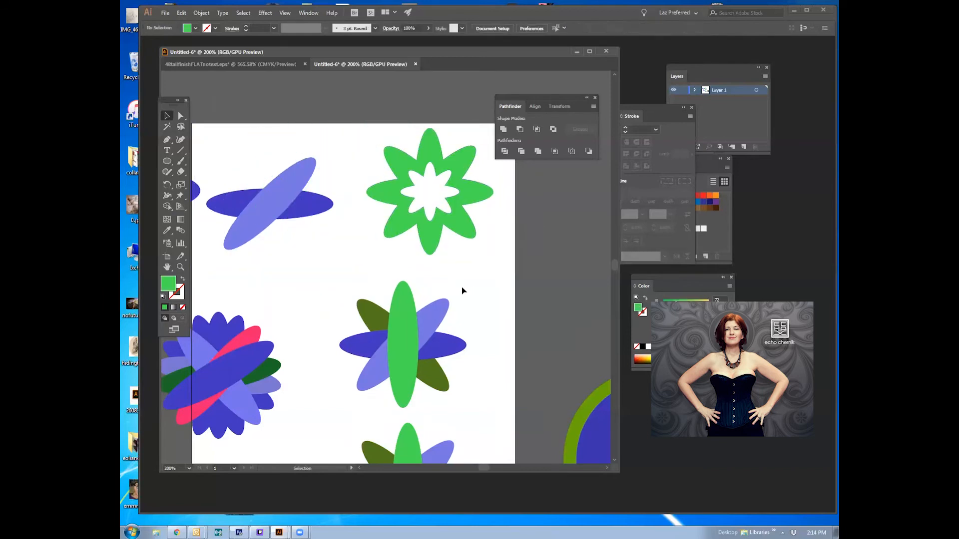
# - Try the Intersect shape mode on the two overlapping blue ellipses, and undo it
pyautogui.moveTo(462, 287); pyautogui.dragTo(452, 239)
pyautogui.click(506, 223)
pyautogui.moveTo(434, 203); pyautogui.dragTo(449, 176)
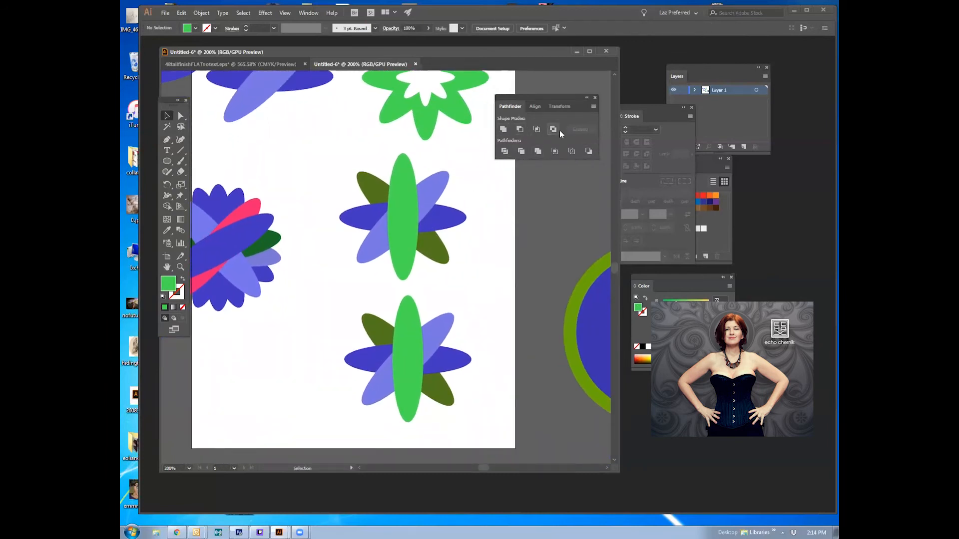
pyautogui.moveTo(333, 149); pyautogui.dragTo(393, 240)
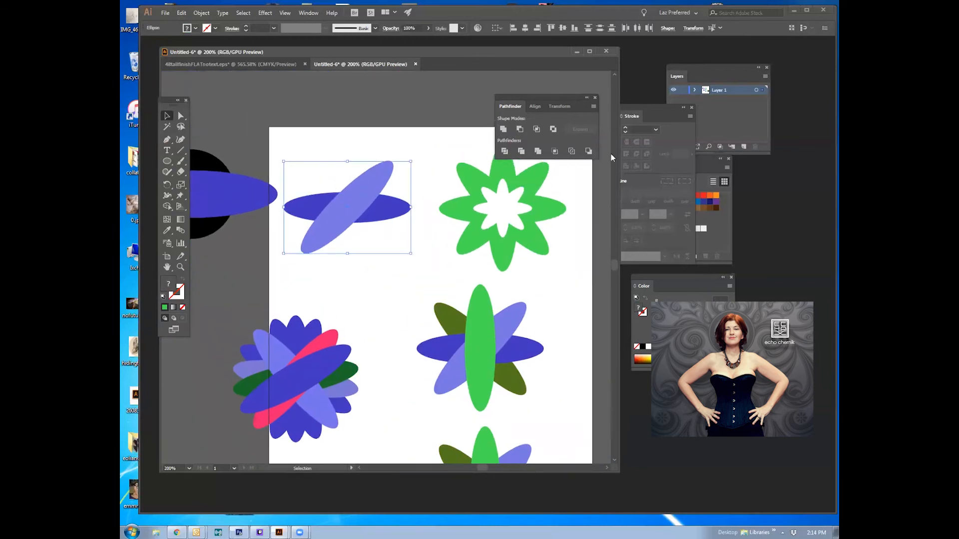
pyautogui.click(537, 130)
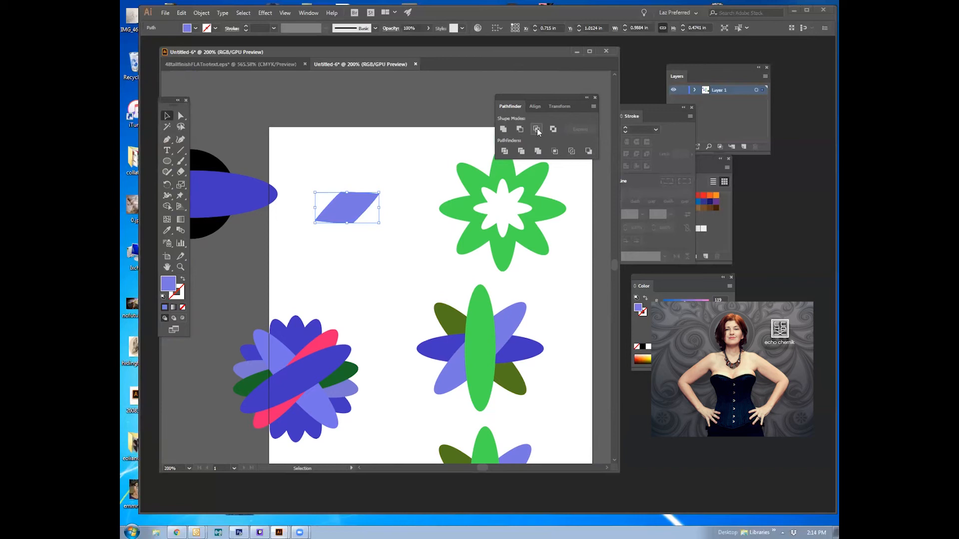
pyautogui.press('a')
pyautogui.hotkey('ctrl', 'z')
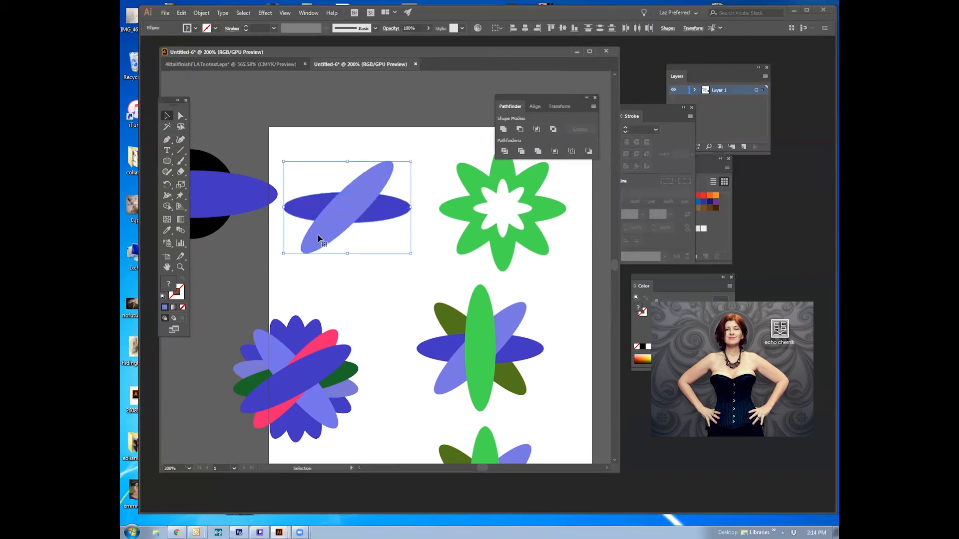
# - Compare Minus Front with Intersect on the two blue ellipses, undoing each attempt
pyautogui.click(520, 130)
pyautogui.hotkey('ctrl', 'z')
pyautogui.click(537, 130)
pyautogui.hotkey('ctrl', 'z')
pyautogui.click(520, 130)
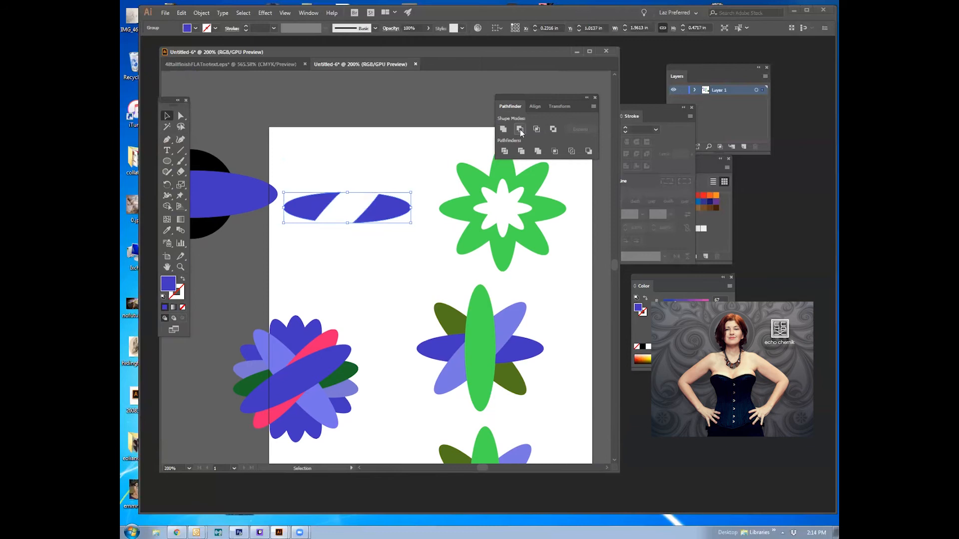
pyautogui.hotkey('ctrl', 'z')
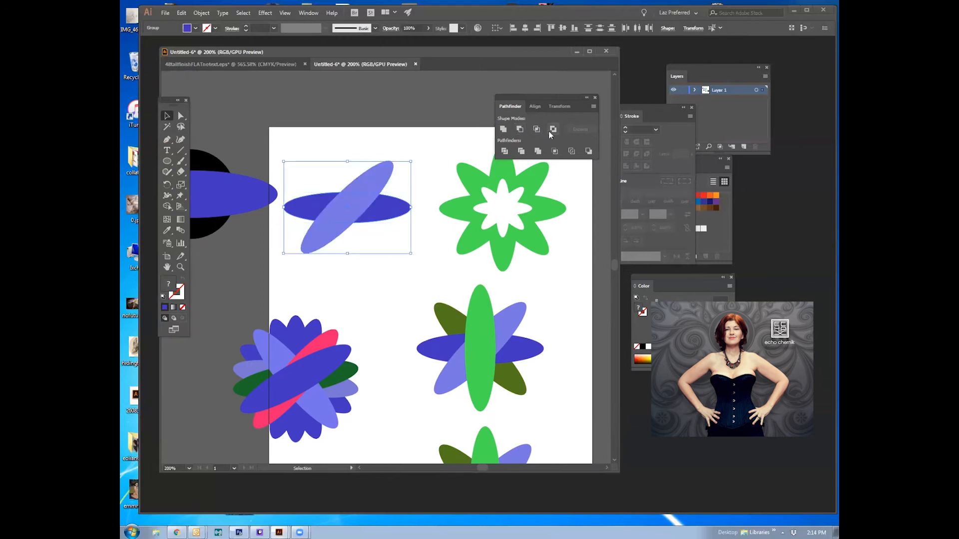
# - Apply the Exclude shape mode to the two blue ellipses to cut out their overlap
pyautogui.click(554, 130)
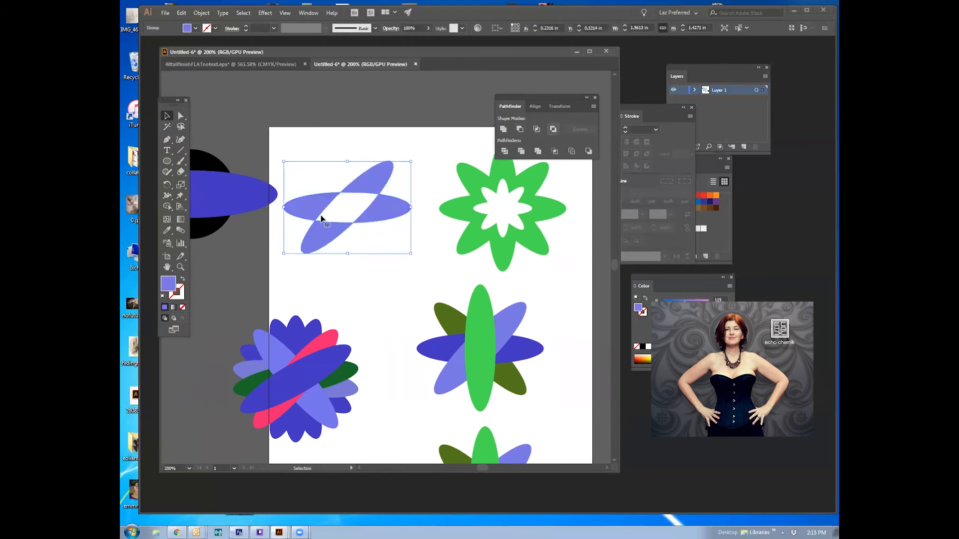
pyautogui.click(353, 216)
pyautogui.click(361, 177)
pyautogui.click(345, 214)
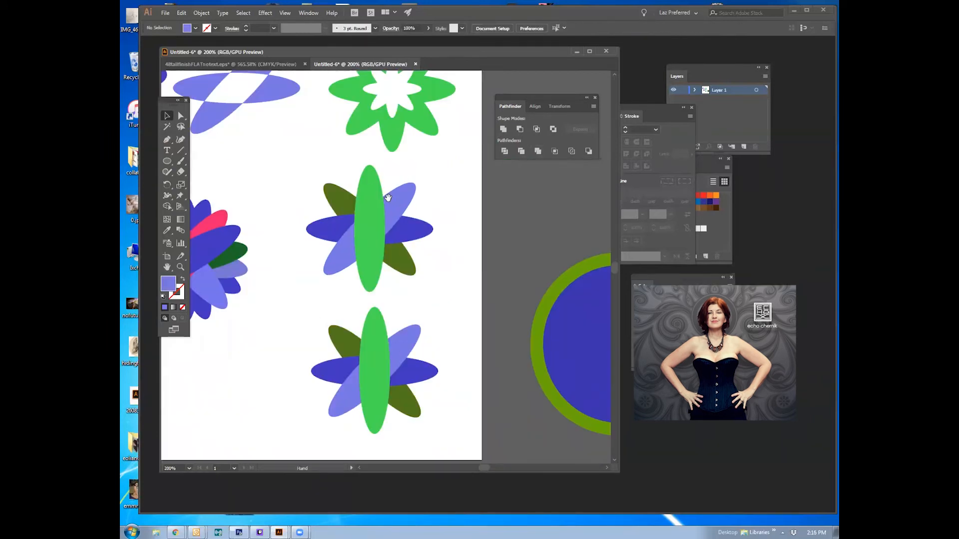
# - Divide the middle flower's overlapping petals with the Pathfinder and ungroup the resulting pieces
pyautogui.moveTo(388, 198); pyautogui.dragTo(380, 225)
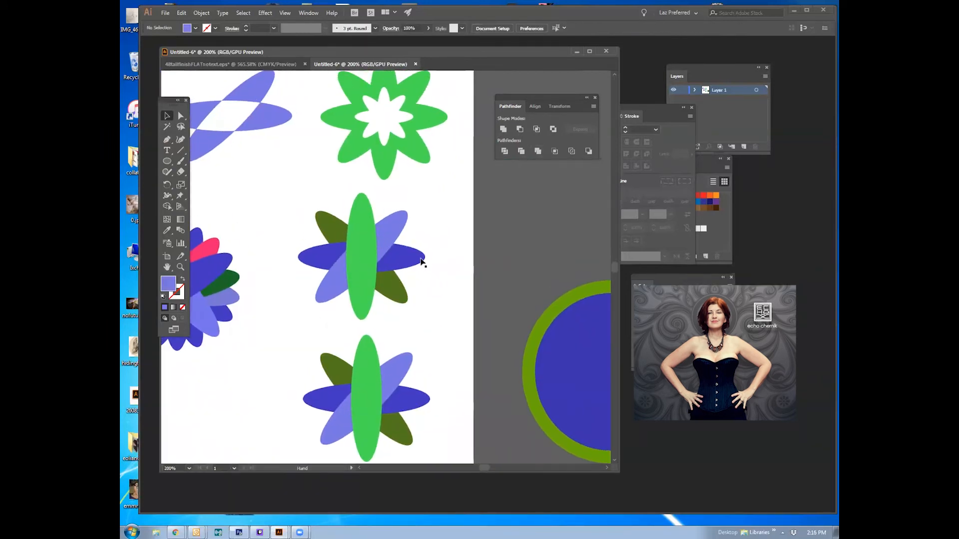
pyautogui.moveTo(379, 283); pyautogui.dragTo(434, 316)
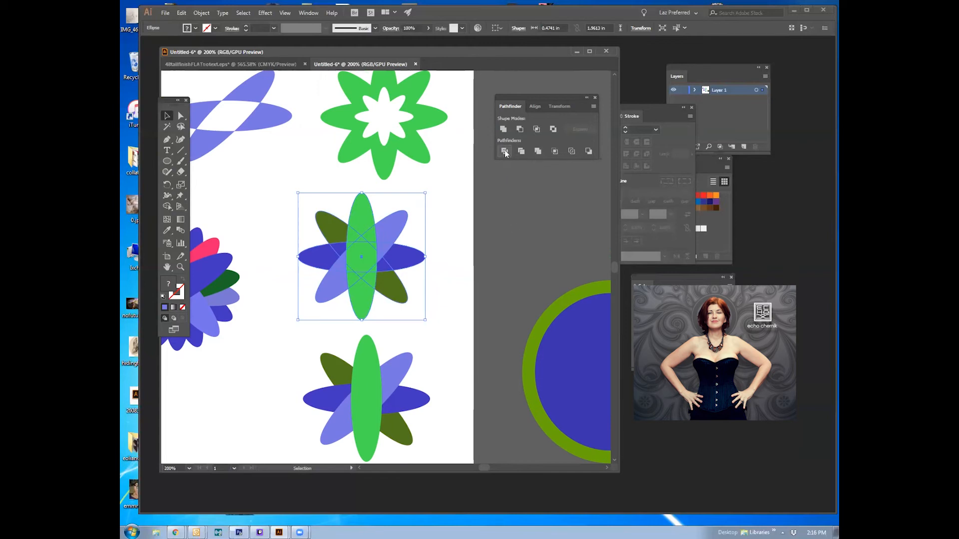
pyautogui.click(505, 152)
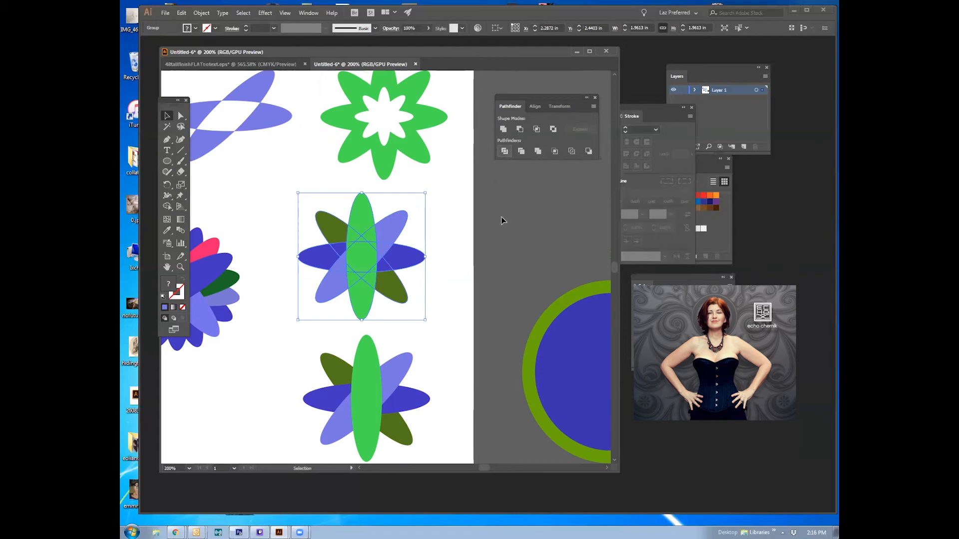
pyautogui.click(482, 218)
pyautogui.click(358, 249)
pyautogui.click(207, 11)
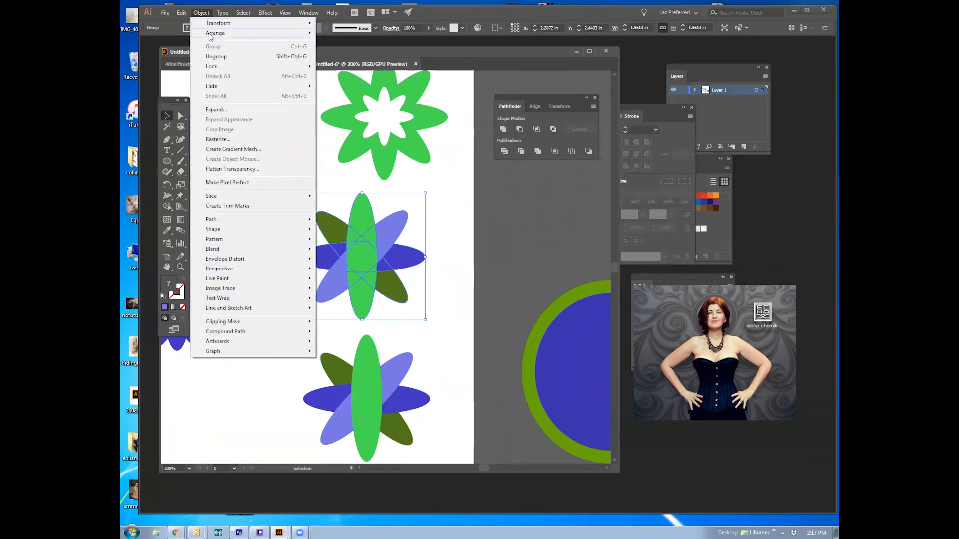
pyautogui.click(215, 62)
# - Pull the middle flower's petal pieces and central green piece apart to show that they are separate shapes
pyautogui.click(469, 206)
pyautogui.moveTo(361, 214); pyautogui.dragTo(410, 198)
pyautogui.moveTo(388, 228); pyautogui.dragTo(432, 282)
pyautogui.moveTo(363, 259); pyautogui.dragTo(335, 277)
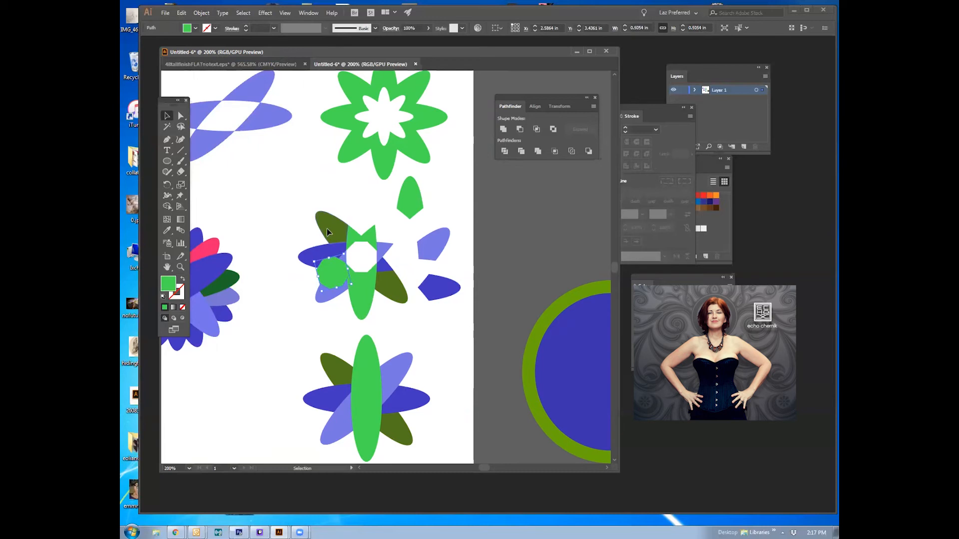
pyautogui.moveTo(327, 230); pyautogui.dragTo(302, 205)
pyautogui.moveTo(315, 254); pyautogui.dragTo(273, 224)
pyautogui.moveTo(361, 274); pyautogui.dragTo(419, 310)
pyautogui.moveTo(363, 300); pyautogui.dragTo(366, 317)
pyautogui.moveTo(325, 293); pyautogui.dragTo(310, 306)
# - Undo the moves of the middle flower's pieces and the exclusion of the two blue ellipses
pyautogui.hotkey('ctrl', 'z')
pyautogui.hotkey('ctrl', 'z')
pyautogui.hotkey('ctrl', 'z')
pyautogui.hotkey('ctrl', 'z')
pyautogui.hotkey('ctrl', 'z')
pyautogui.hotkey('ctrl', 'z')
pyautogui.hotkey('ctrl', 'z')
pyautogui.hotkey('ctrl', 'z')
pyautogui.hotkey('ctrl', 'z')
pyautogui.hotkey('ctrl', 'z')
pyautogui.hotkey('ctrl', 'z')
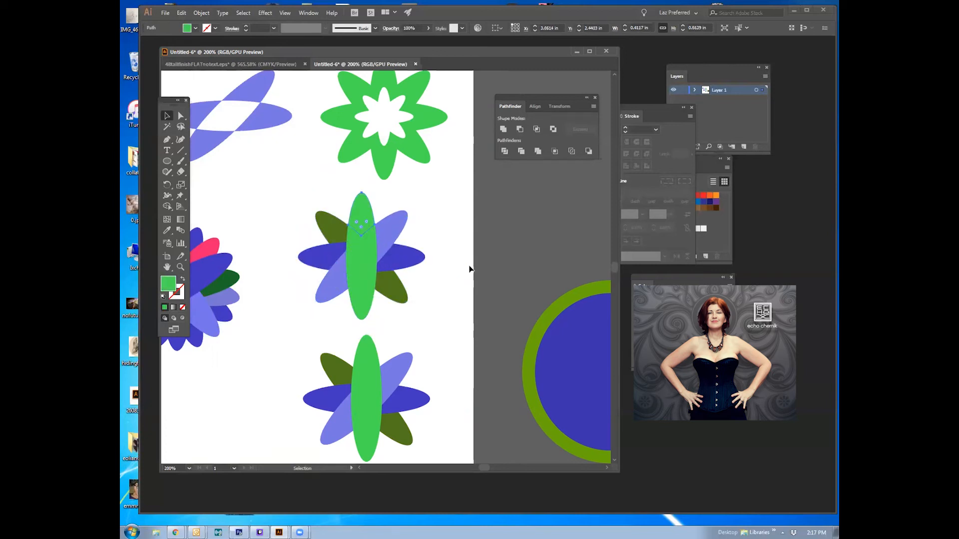
pyautogui.moveTo(268, 203); pyautogui.dragTo(418, 311)
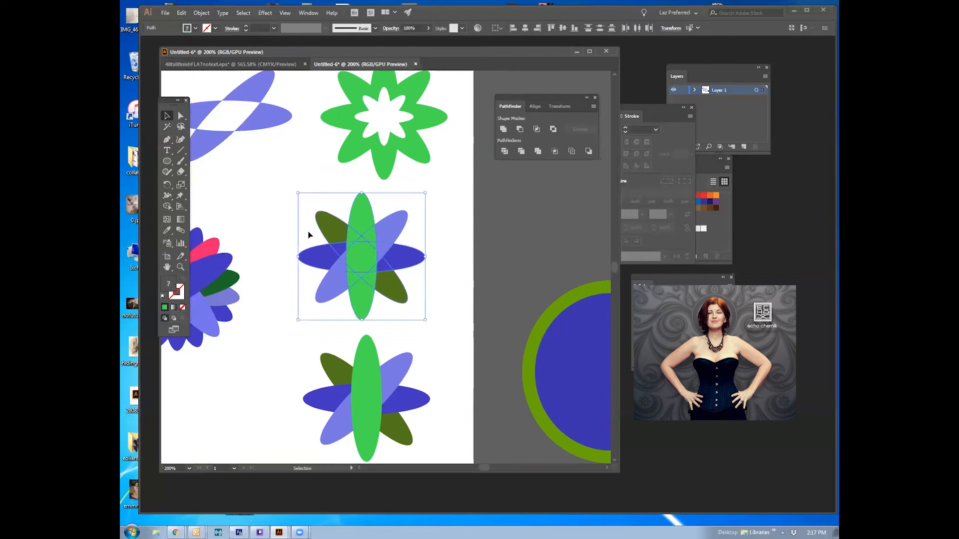
pyautogui.hotkey('ctrl', 'z')
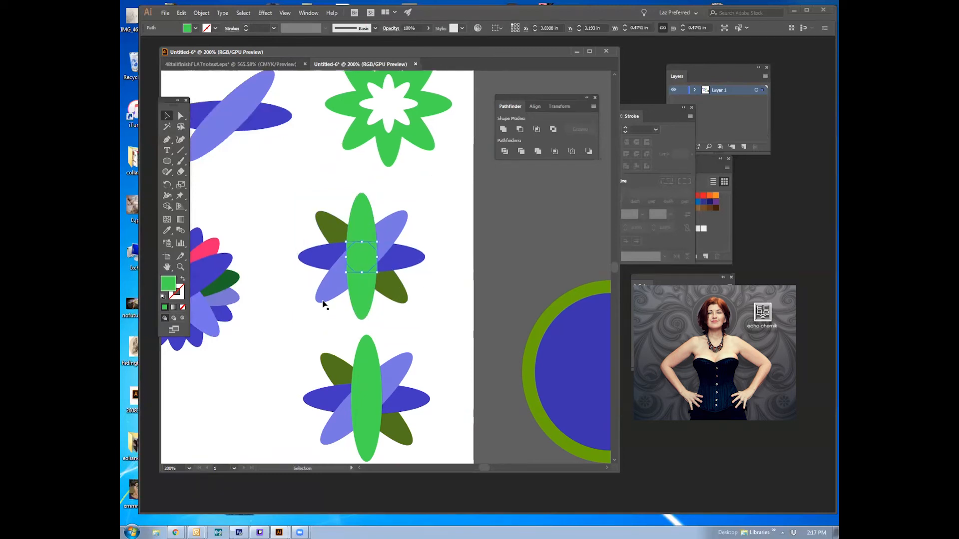
# - Clear the selection of the middle flower's central piece and select the whole divided flower as a group
pyautogui.click(335, 286)
pyautogui.hotkey('ctrl', 'shift', 'a')
pyautogui.click(360, 257)
pyautogui.click(361, 208)
pyautogui.click(433, 215)
pyautogui.click(403, 219)
pyautogui.click(433, 214)
pyautogui.click(356, 226)
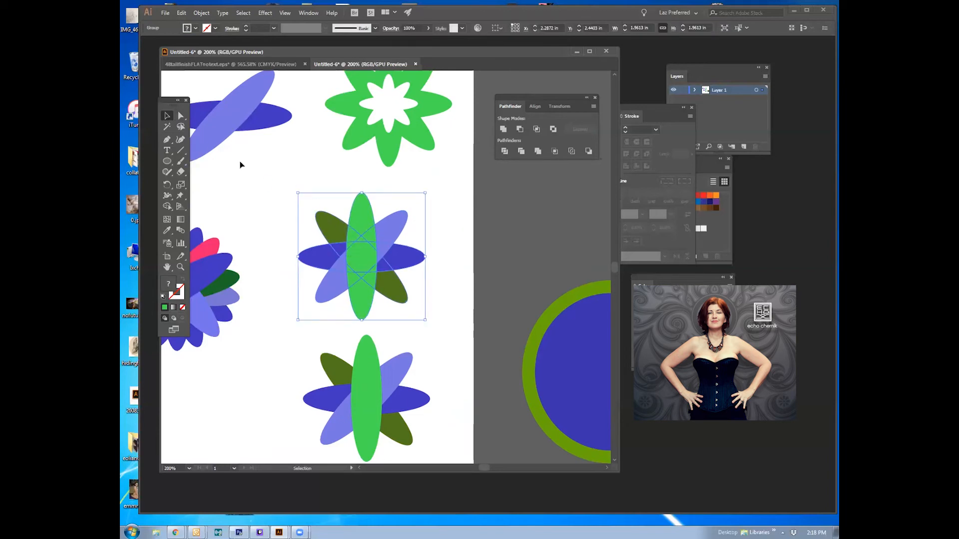
# - Pick individual petal pieces inside the middle flower's group with the Direct Selection tool
pyautogui.click(180, 117)
pyautogui.click(339, 208)
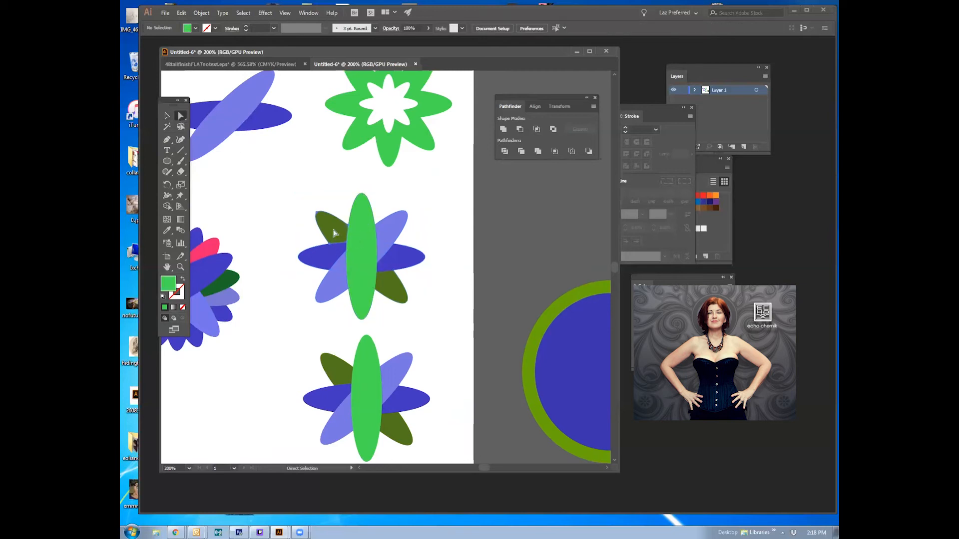
pyautogui.click(335, 233)
pyautogui.click(320, 262)
pyautogui.click(343, 270)
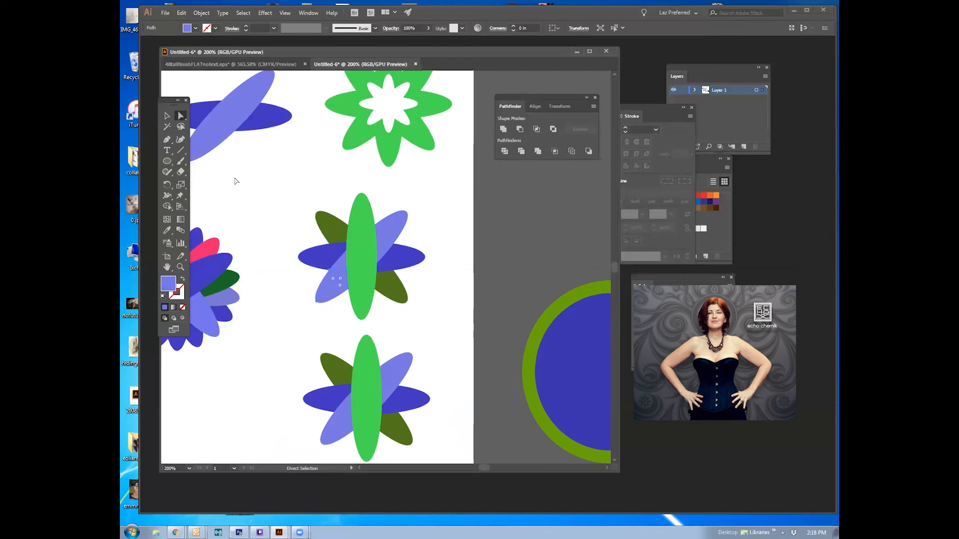
# - Recolor the outer piece of the middle flower's right-hand blue petal pink
pyautogui.click(392, 258)
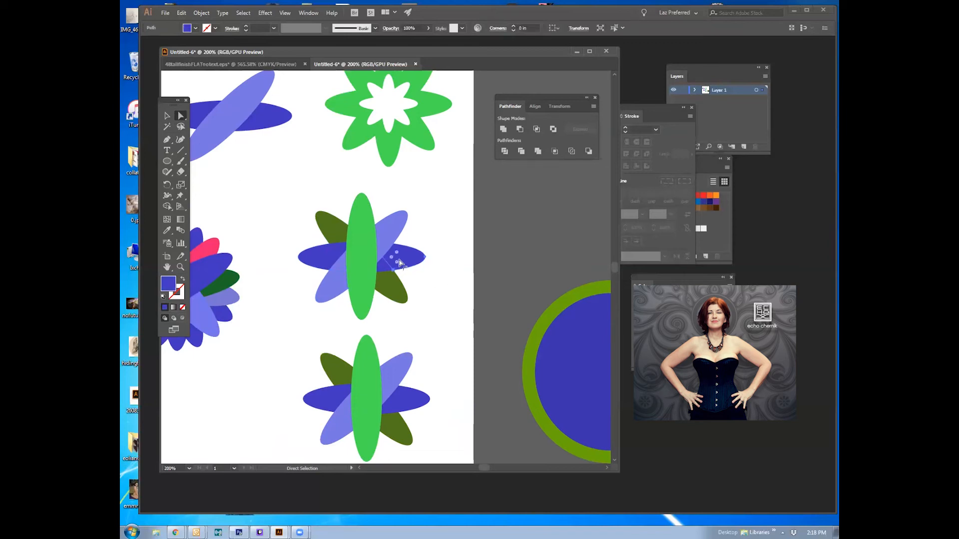
pyautogui.doubleClick(168, 284)
pyautogui.click(233, 85)
pyautogui.click(284, 74)
pyautogui.click(372, 69)
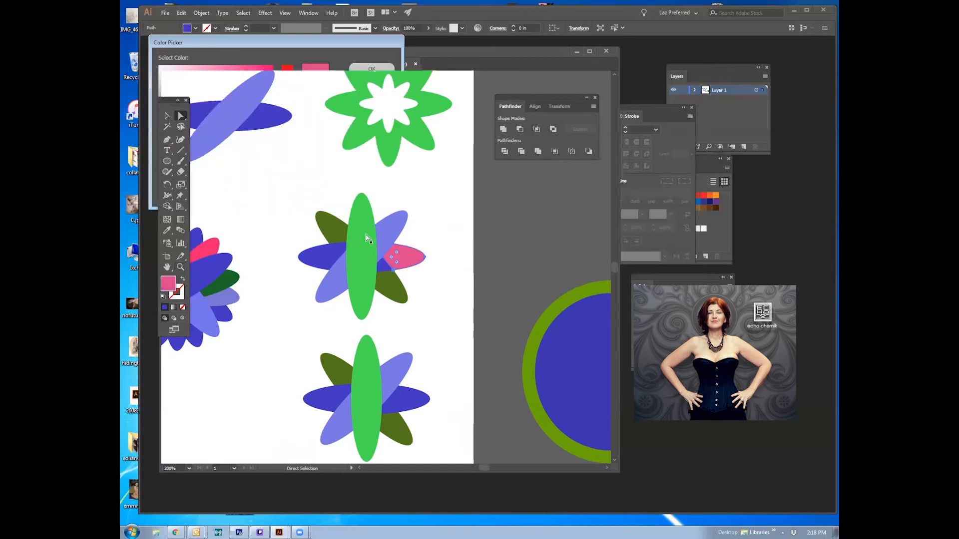
# - Fill the middle flower's central octagonal piece with bright cyan
pyautogui.click(361, 255)
pyautogui.doubleClick(168, 283)
pyautogui.click(260, 71)
pyautogui.click(287, 100)
pyautogui.click(286, 122)
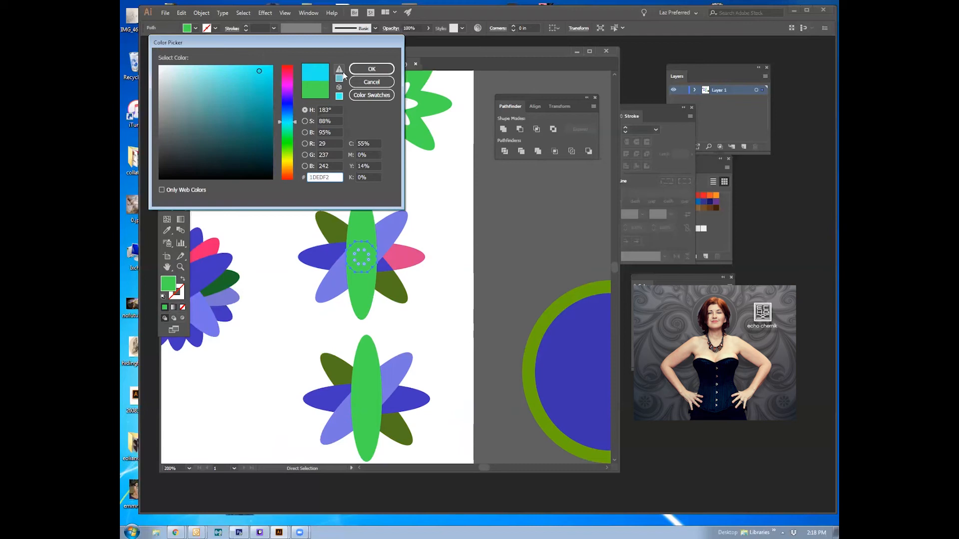
pyautogui.click(372, 69)
pyautogui.click(424, 216)
# - Change the fill of the middle flower's upper green petal tip to a muted tan
pyautogui.click(356, 214)
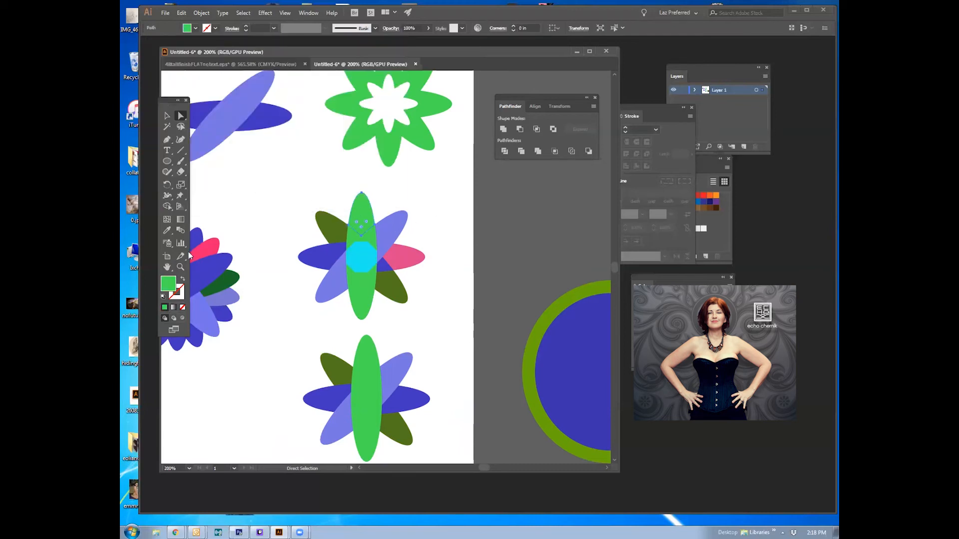
pyautogui.doubleClick(168, 283)
pyautogui.moveTo(197, 116); pyautogui.dragTo(197, 92)
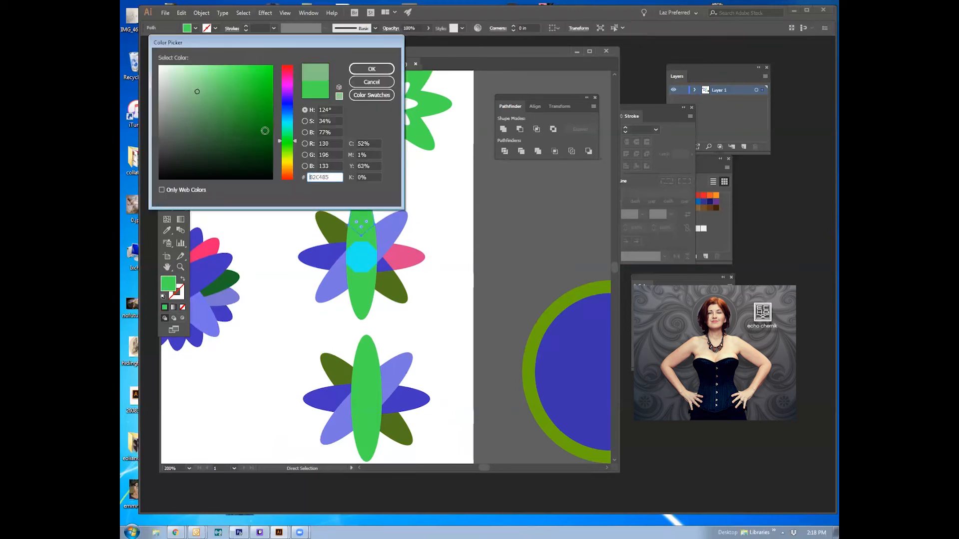
pyautogui.click(288, 165)
pyautogui.click(385, 73)
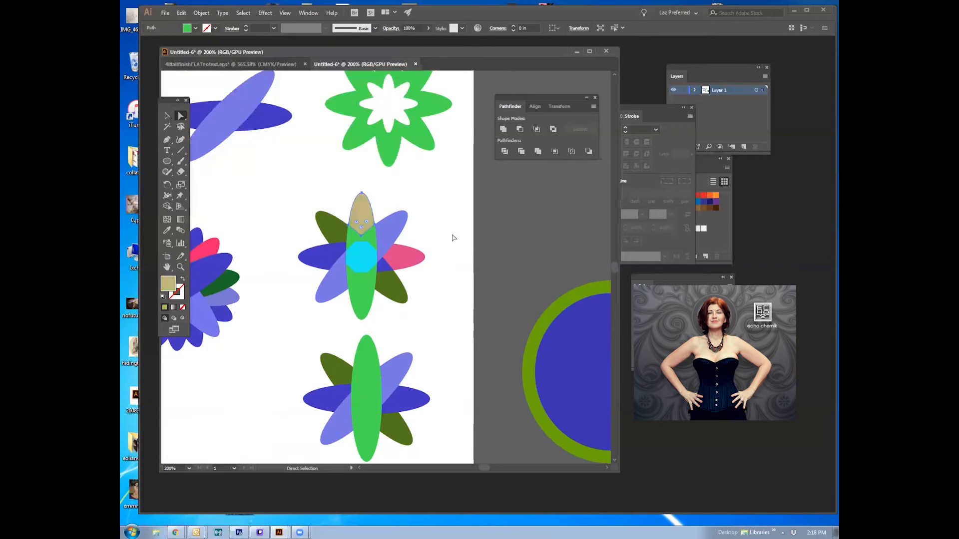
# - Recolor the tip of the middle flower's left-hand blue petal mustard yellow
pyautogui.click(321, 255)
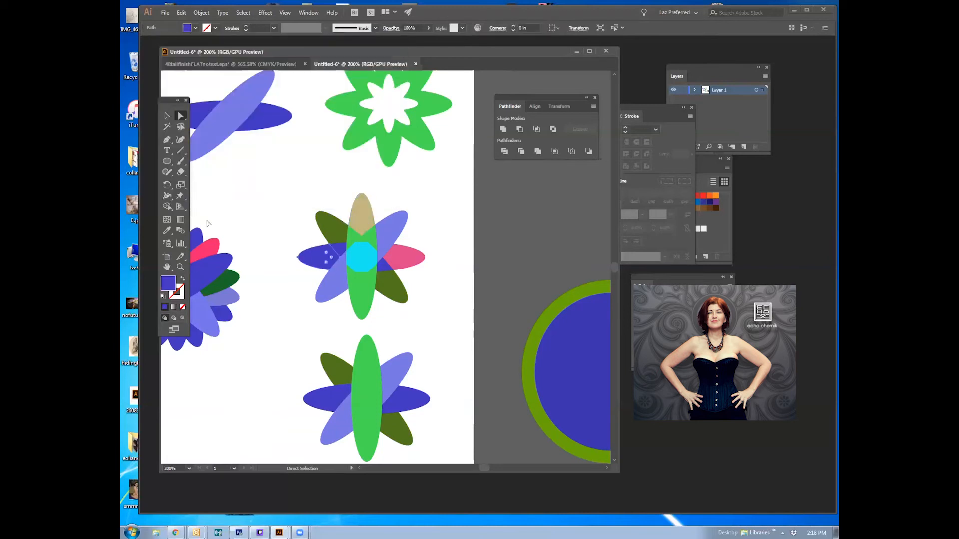
pyautogui.doubleClick(170, 288)
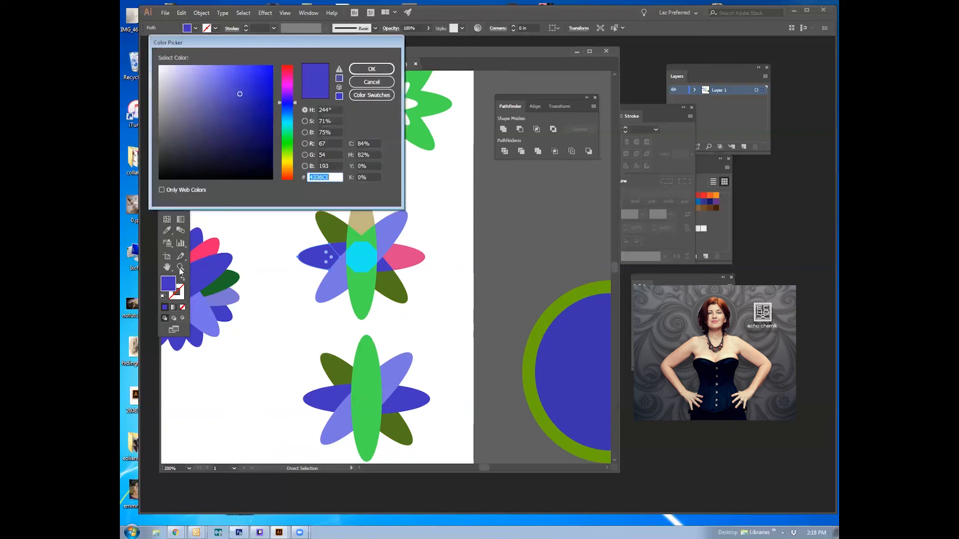
pyautogui.click(288, 161)
pyautogui.click(372, 69)
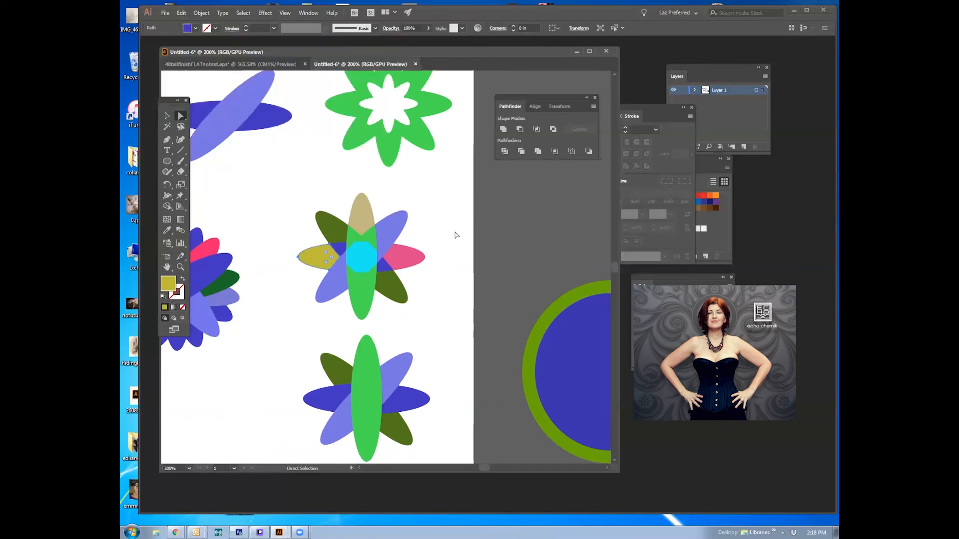
# - Fill the middle flower's lower green petal tip with light green 7FD683 and deselect it
pyautogui.click(361, 303)
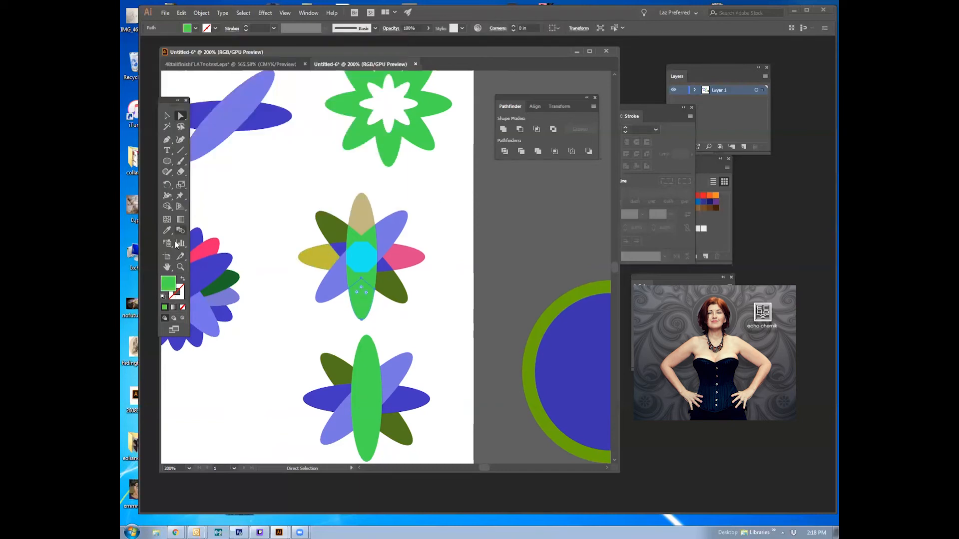
pyautogui.doubleClick(171, 286)
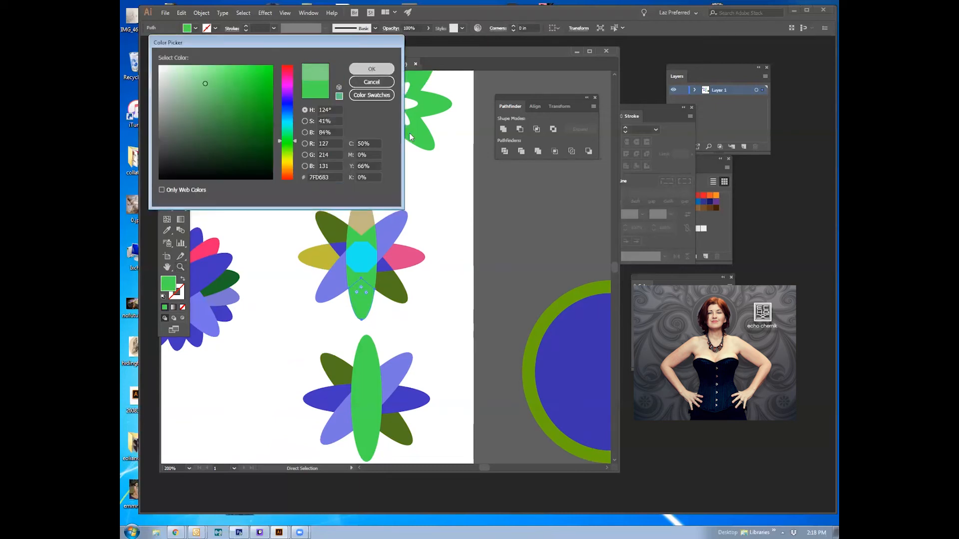
pyautogui.click(372, 70)
pyautogui.click(321, 305)
pyautogui.click(168, 117)
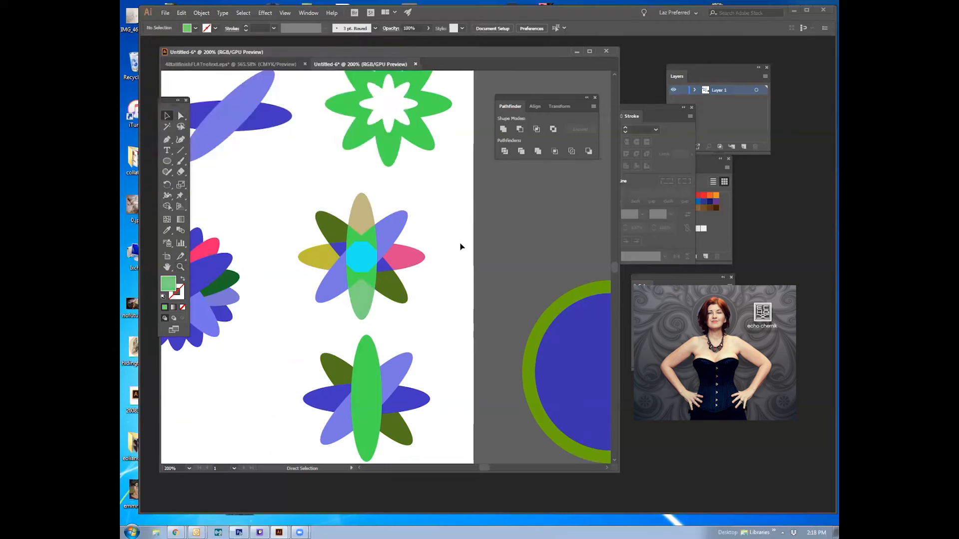
# - Try uniting all the pieces of the multicolored flower into a single shape, and undo it
pyautogui.moveTo(429, 309); pyautogui.dragTo(429, 309)
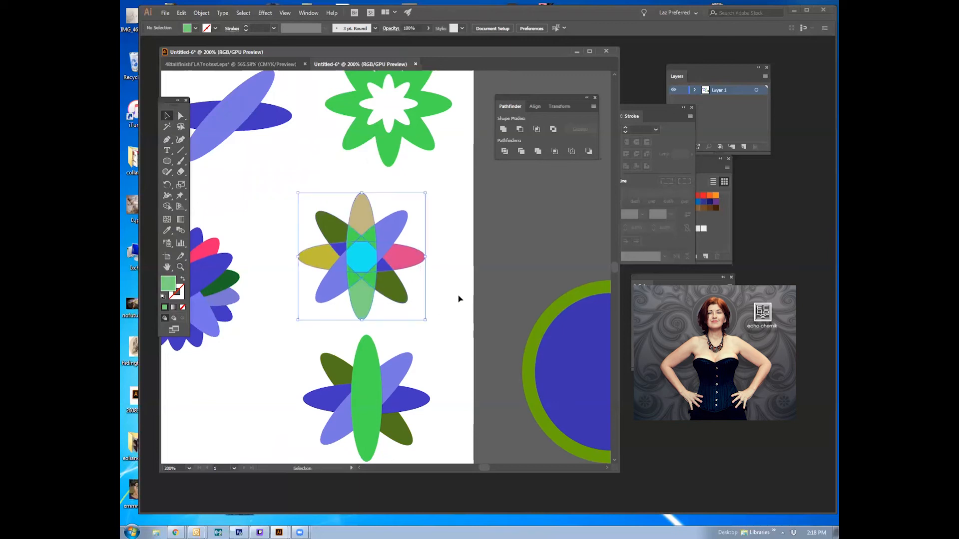
pyautogui.click(503, 130)
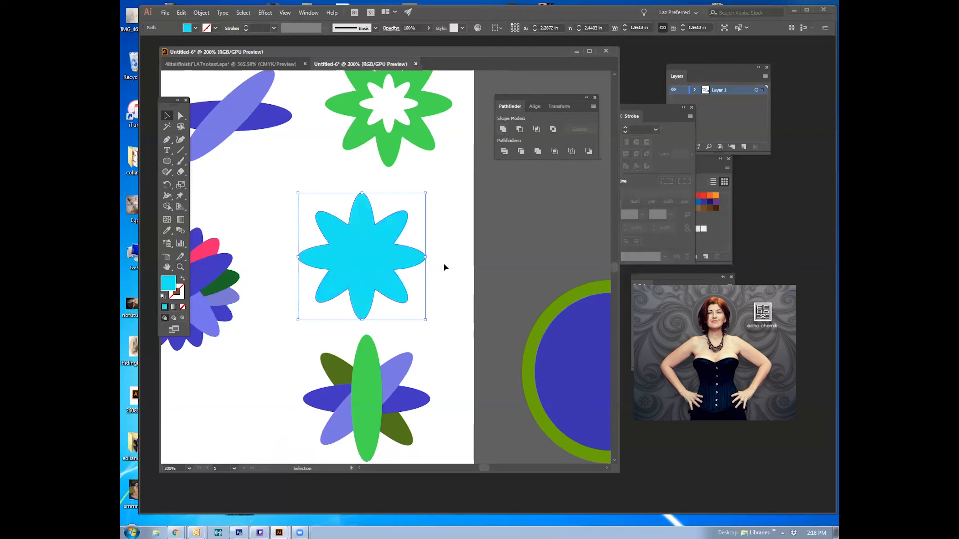
pyautogui.hotkey('ctrl', 'z')
pyautogui.click(417, 221)
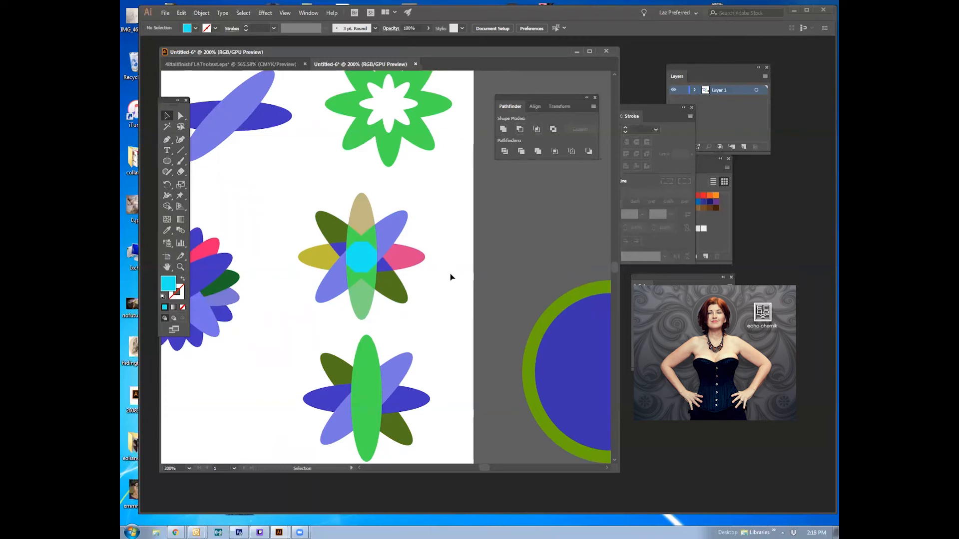
# - Move the grouped multicolored flower up and to the left, make a trial copy beside it, and undo the copy
pyautogui.moveTo(387, 264); pyautogui.dragTo(418, 237)
pyautogui.click(439, 252)
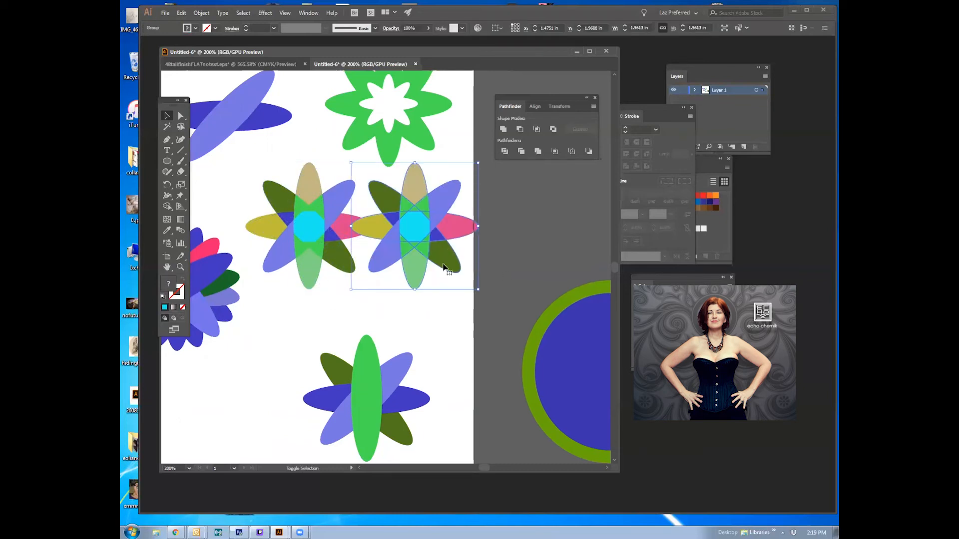
pyautogui.hotkey('ctrl', 'z')
# - Try scaling down, rotating and duplicating the grouped multicolored flower, undoing each change
pyautogui.keyDown('alt'); pyautogui.keyDown('shift'); pyautogui.moveTo(373, 164); pyautogui.dragTo(341, 196); pyautogui.keyUp('shift'); pyautogui.keyUp('alt')
pyautogui.hotkey('ctrl', 'z')
pyautogui.keyDown('alt'); pyautogui.keyDown('shift'); pyautogui.moveTo(374, 163); pyautogui.dragTo(346, 310); pyautogui.keyUp('shift'); pyautogui.keyUp('alt')
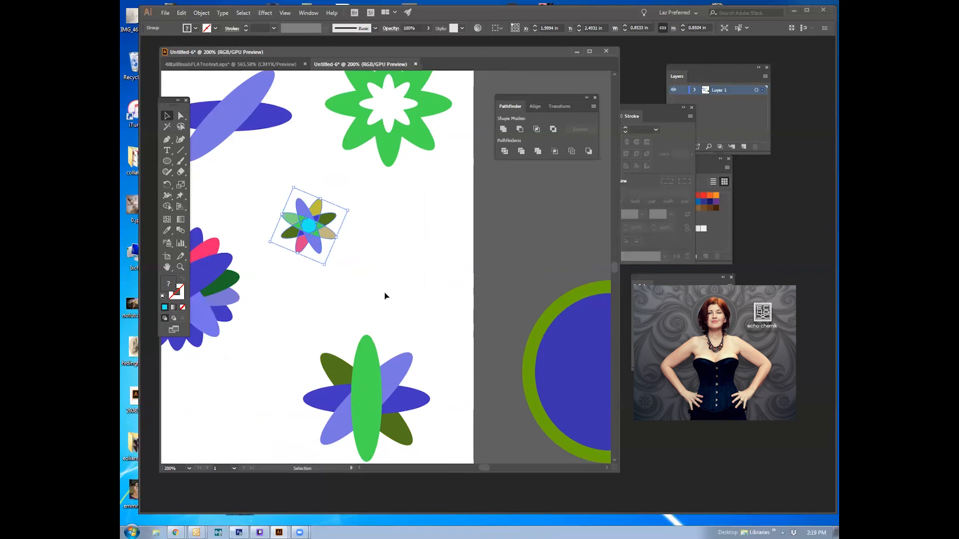
pyautogui.hotkey('ctrl', 'z')
pyautogui.hotkey('ctrl', 'z')
pyautogui.click(335, 236)
pyautogui.keyDown('alt'); pyautogui.moveTo(373, 227); pyautogui.dragTo(440, 227); pyautogui.keyUp('alt')
pyautogui.click(474, 236)
pyautogui.hotkey('ctrl', 'z')
# - Move all the flowers and crossed ellipses together below the artboard, leaving the green-outlined circle in place
pyautogui.click(357, 268)
pyautogui.click(346, 317)
pyautogui.moveTo(310, 318); pyautogui.dragTo(388, 299)
pyautogui.moveTo(357, 221); pyautogui.dragTo(375, 192)
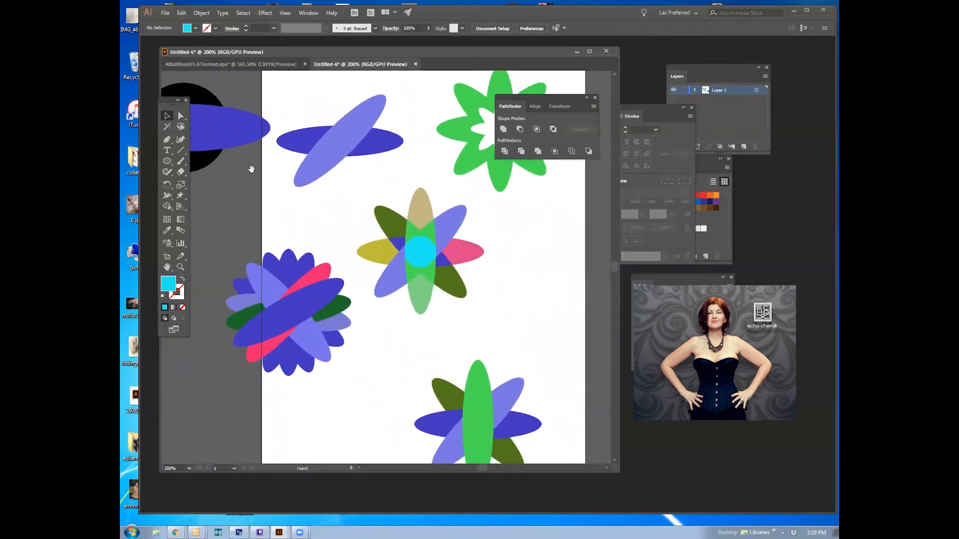
pyautogui.click(181, 266)
pyautogui.keyDown('alt'); pyautogui.click(442, 260); pyautogui.keyUp('alt')
pyautogui.keyDown('alt'); pyautogui.click(442, 260); pyautogui.keyUp('alt')
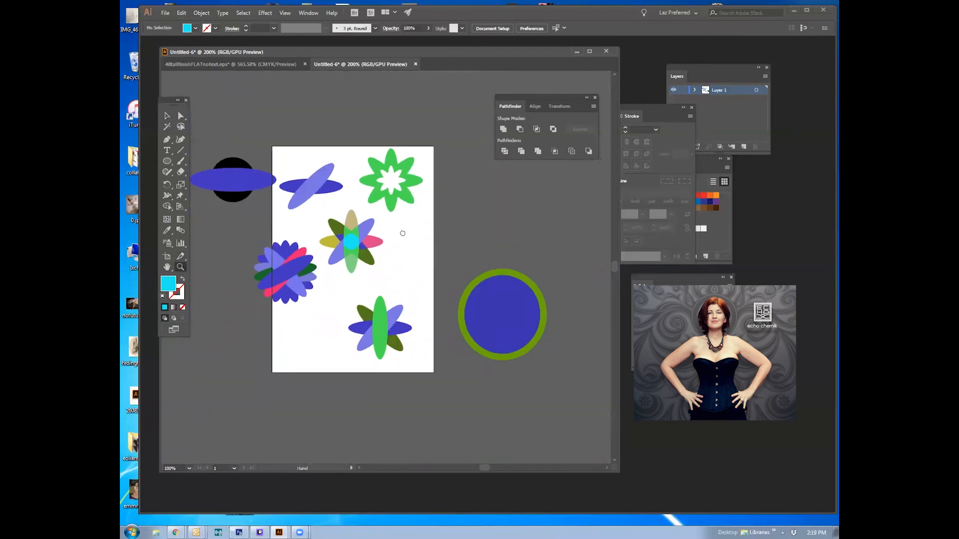
pyautogui.click(167, 116)
pyautogui.moveTo(458, 340); pyautogui.dragTo(458, 341)
pyautogui.moveTo(411, 163); pyautogui.dragTo(428, 385)
pyautogui.click(536, 314)
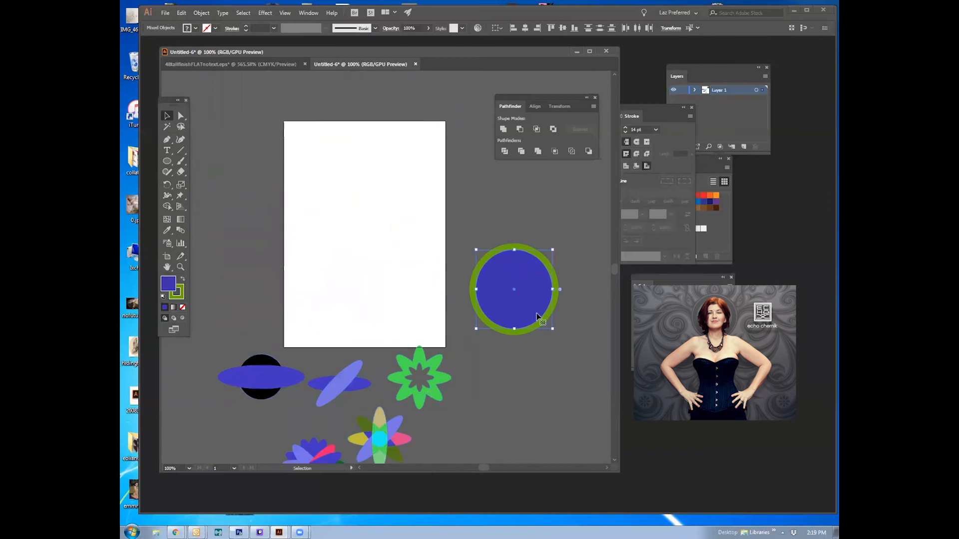
pyautogui.click(495, 199)
# - Draw an ellipse about 2.15 by 2.36 in on the empty artboard and remove its stroke
pyautogui.moveTo(424, 189); pyautogui.dragTo(449, 170)
pyautogui.click(168, 161)
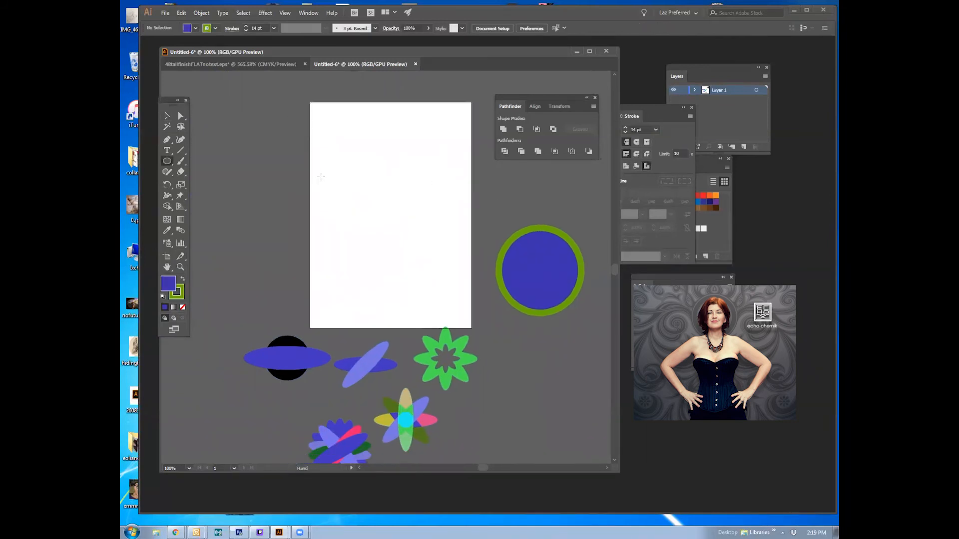
pyautogui.moveTo(323, 176); pyautogui.dragTo(393, 253)
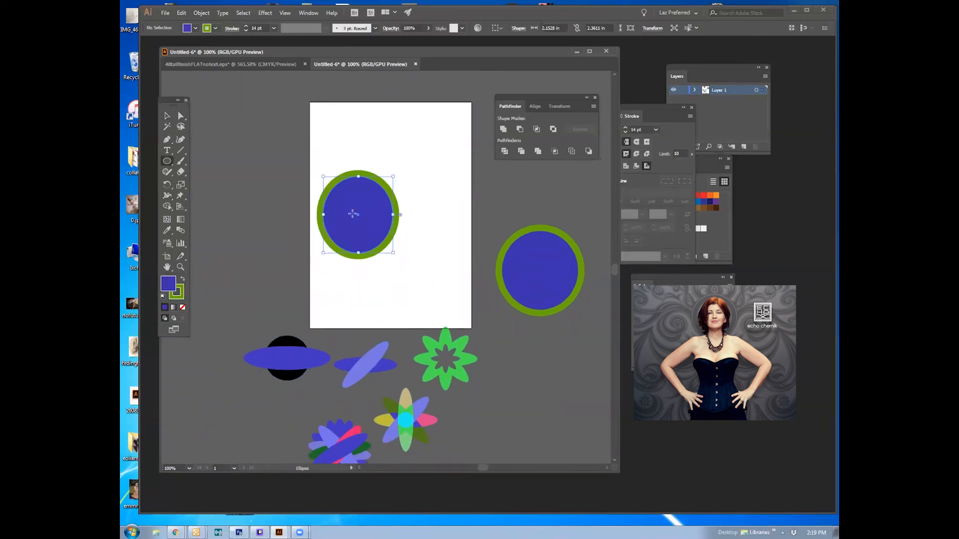
pyautogui.click(179, 295)
pyautogui.click(183, 307)
# - Change the new ellipse's fill to dark orange
pyautogui.click(168, 116)
pyautogui.click(228, 238)
pyautogui.click(168, 281)
pyautogui.click(337, 218)
pyautogui.doubleClick(168, 283)
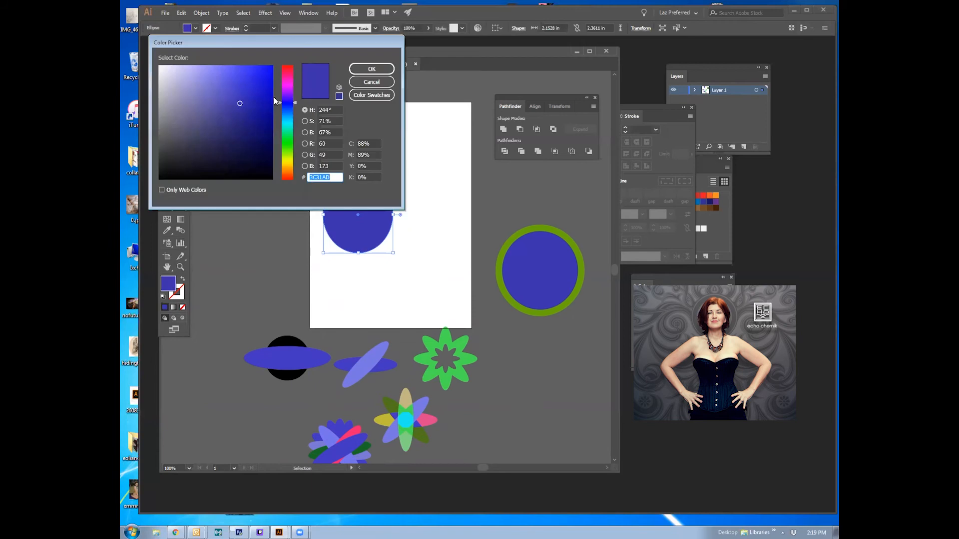
pyautogui.click(286, 75)
pyautogui.click(287, 170)
pyautogui.click(261, 97)
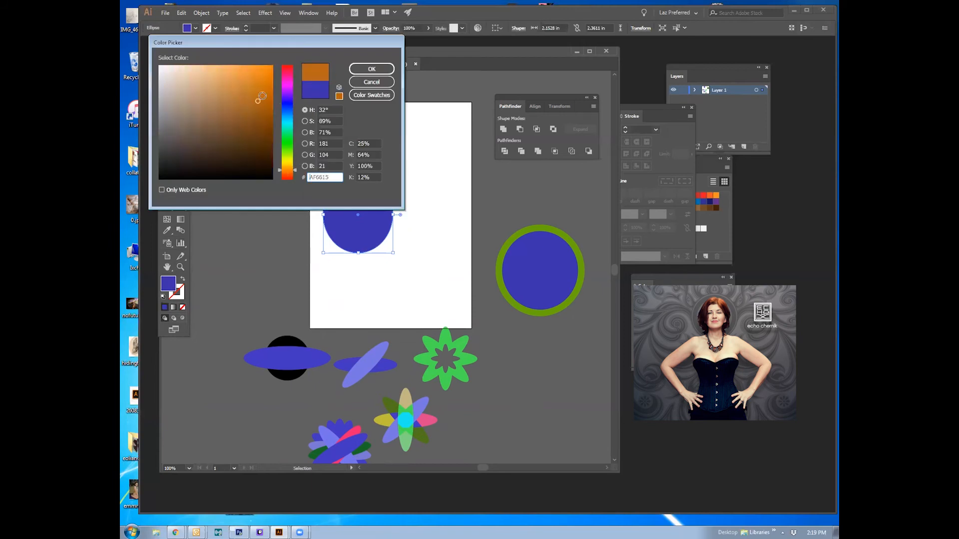
pyautogui.click(371, 69)
# - Duplicate the orange ellipse several times to the right to form a horizontal row of overlapping ellipses
pyautogui.click(263, 121)
pyautogui.moveTo(356, 199); pyautogui.dragTo(446, 224)
pyautogui.keyDown('shift'); pyautogui.click(400, 205); pyautogui.keyUp('shift')
pyautogui.keyDown('shift'); pyautogui.click(424, 219); pyautogui.keyUp('shift')
pyautogui.click(368, 271)
# - Select all the overlapping orange ellipses and unite them into one pumpkin body with the Pathfinder
pyautogui.moveTo(341, 262); pyautogui.dragTo(447, 224)
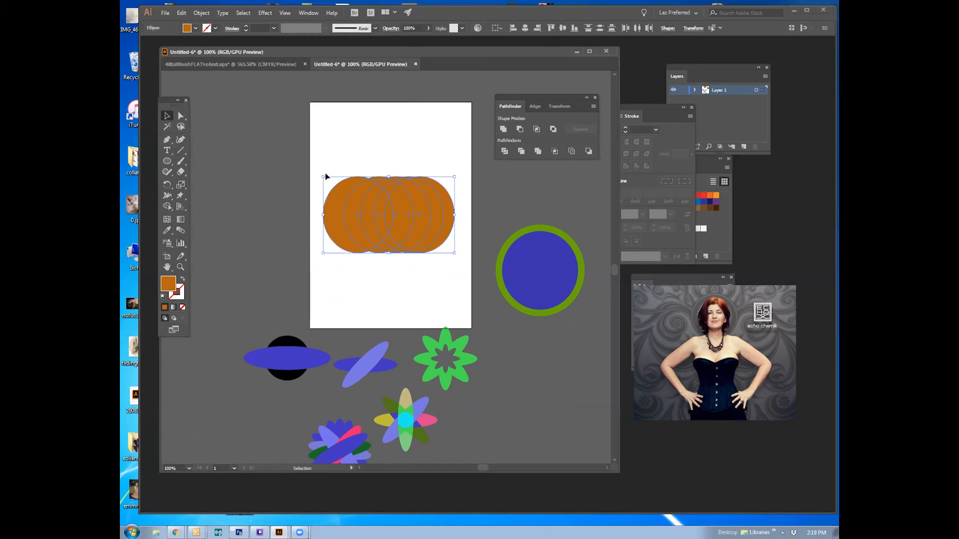
pyautogui.click(505, 130)
pyautogui.click(517, 218)
# - Draw a triangle about 1.00 by 1.03 in above the pumpkin with the Star tool, adjusting its number of points
pyautogui.click(167, 161)
pyautogui.moveTo(168, 163); pyautogui.dragTo(199, 205)
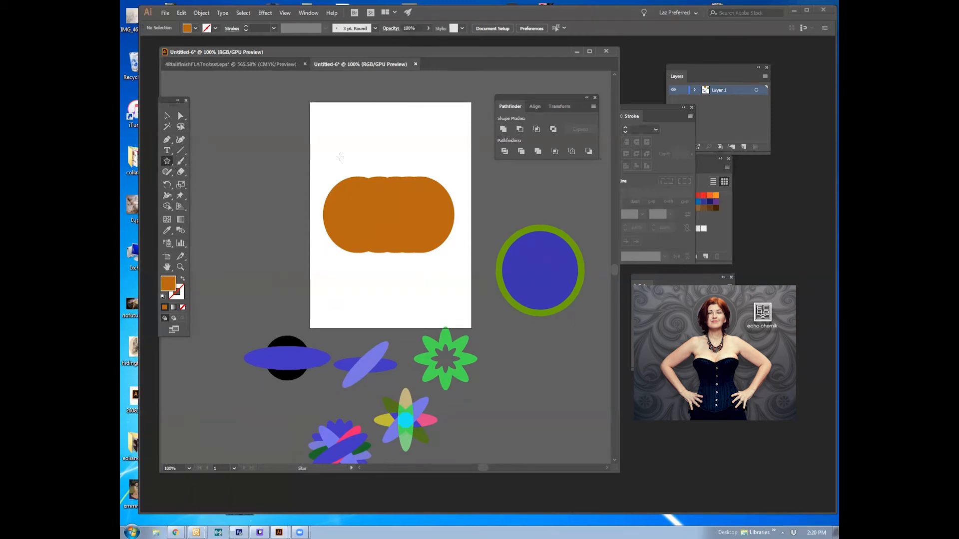
pyautogui.moveTo(170, 166); pyautogui.dragTo(185, 166)
pyautogui.moveTo(365, 142)
pyautogui.mouseDown()
pyautogui.moveTo(397, 165)
pyautogui.moveTo(383, 146)
pyautogui.mouseUp()
pyautogui.press('Down')
pyautogui.press('Down')
pyautogui.press('Up')
pyautogui.press('Up')
pyautogui.press('Up')
pyautogui.press('Up')
pyautogui.press('Up')
pyautogui.press('Up')
pyautogui.press('Up')
pyautogui.press('Up')
pyautogui.press('Up')
pyautogui.press('Down')
pyautogui.press('Down')
pyautogui.press('Down')
pyautogui.press('Down')
pyautogui.press('Down')
pyautogui.press('Down')
pyautogui.press('Down')
pyautogui.press('Down')
pyautogui.press('Down')
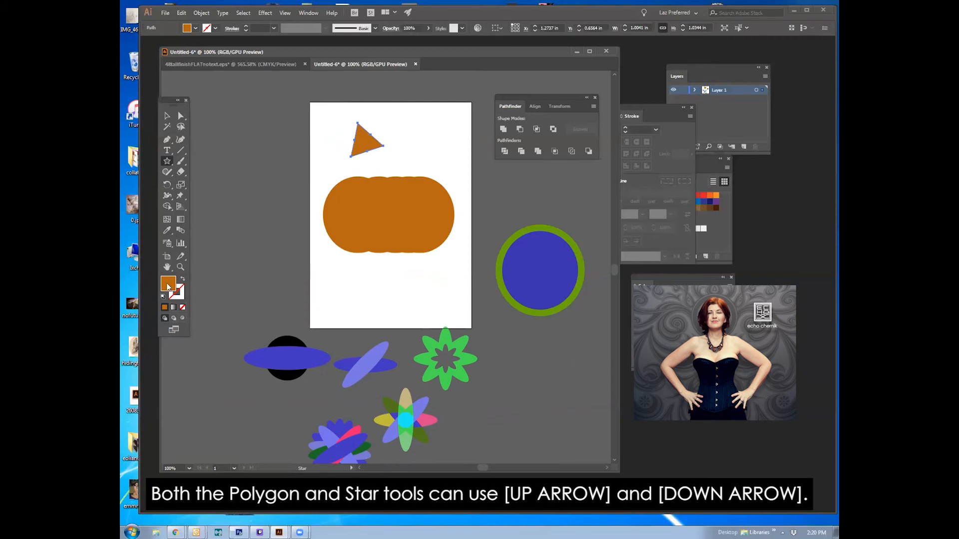
# - Fill the triangle with light orange D19861 and deselect it
pyautogui.doubleClick(168, 288)
pyautogui.click(220, 85)
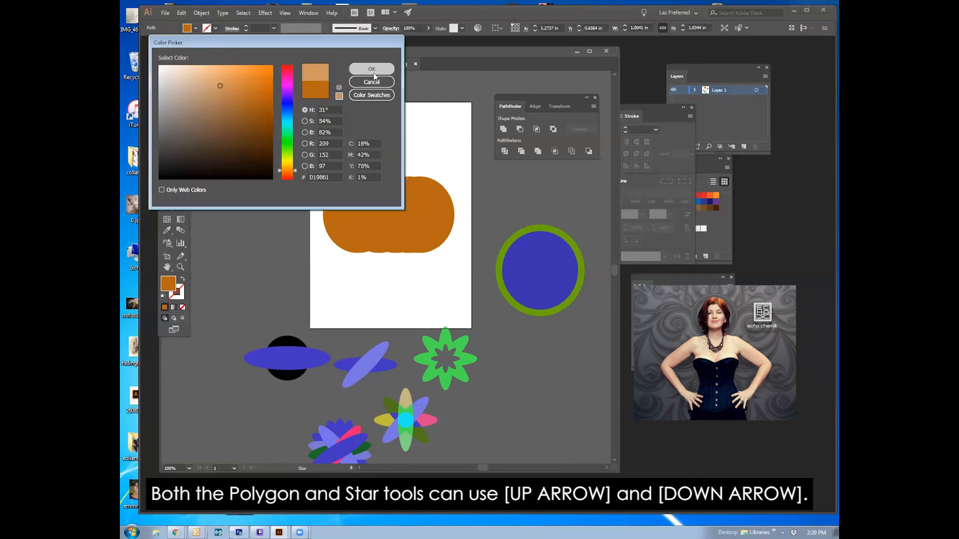
pyautogui.click(374, 76)
pyautogui.click(168, 117)
pyautogui.click(437, 108)
# - Place the triangle and a copy of it on the pumpkin as eyes, rotating the right one to face the left
pyautogui.moveTo(370, 140); pyautogui.dragTo(420, 207)
pyautogui.click(425, 158)
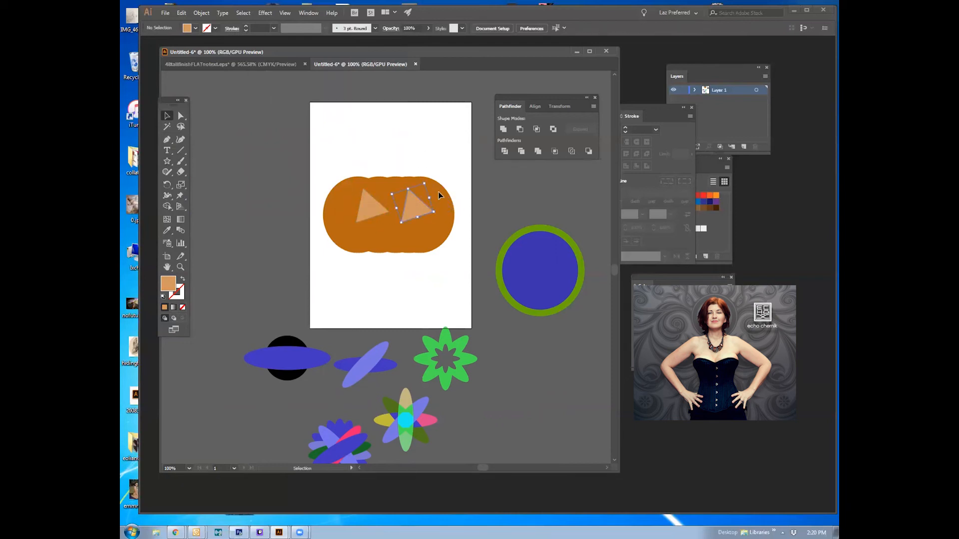
pyautogui.moveTo(440, 184); pyautogui.dragTo(370, 211)
pyautogui.click(446, 203)
pyautogui.click(399, 345)
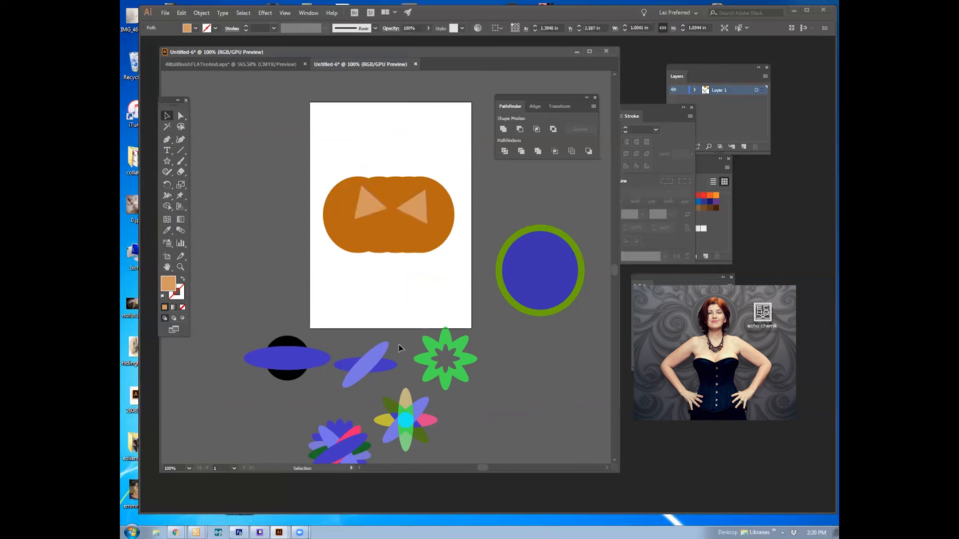
# - Below the pumpkin, draw an overlapping triangle about 1.15 by 1.02 in, rounded rectangle about 1.01 by 0.79 in and small ellipse
pyautogui.click(167, 161)
pyautogui.moveTo(334, 284); pyautogui.dragTo(369, 302)
pyautogui.click(167, 162)
pyautogui.click(222, 171)
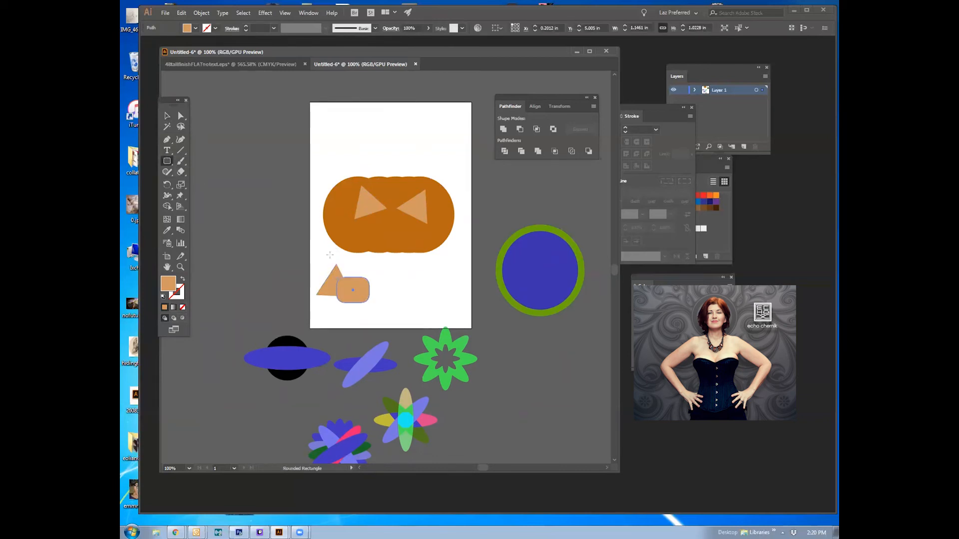
pyautogui.click(166, 161)
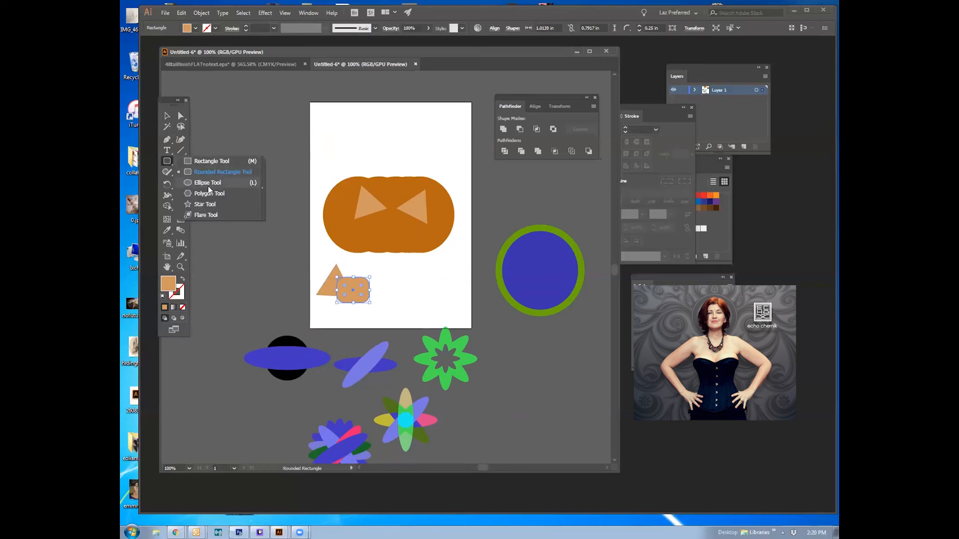
pyautogui.click(208, 184)
pyautogui.moveTo(353, 270); pyautogui.dragTo(375, 284)
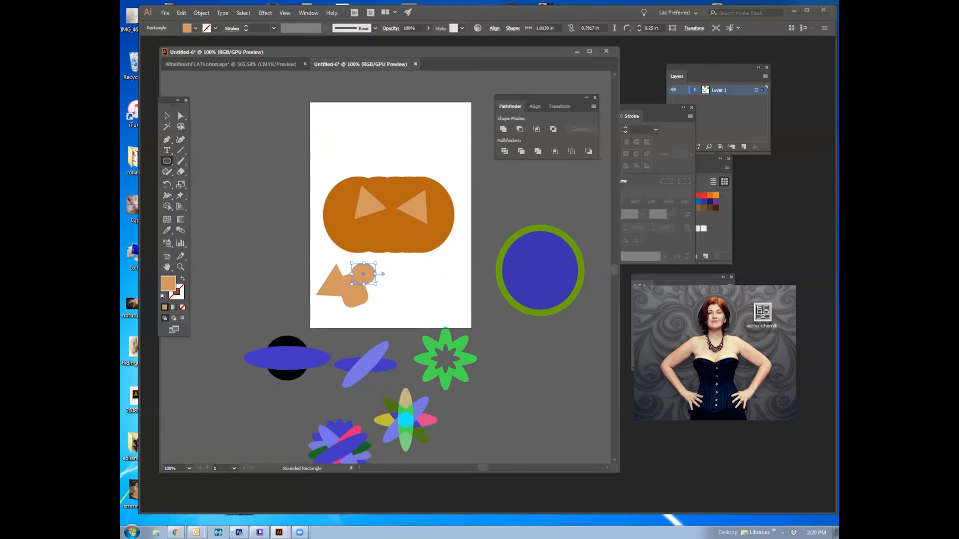
# - Extend the row of shapes below the pumpkin with a small hexagon and a narrow rectangle overlapping it
pyautogui.click(168, 161)
pyautogui.click(214, 195)
pyautogui.moveTo(366, 279); pyautogui.dragTo(397, 293)
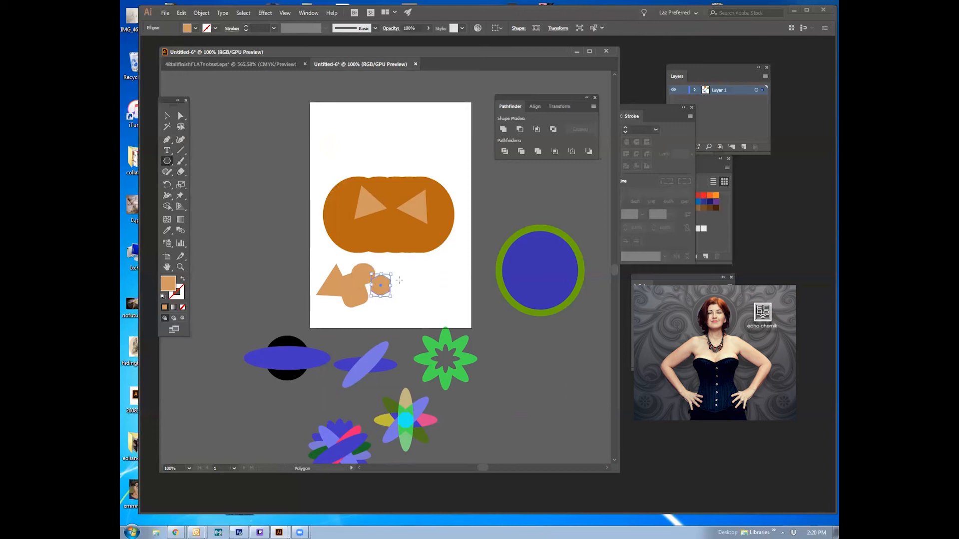
pyautogui.click(168, 161)
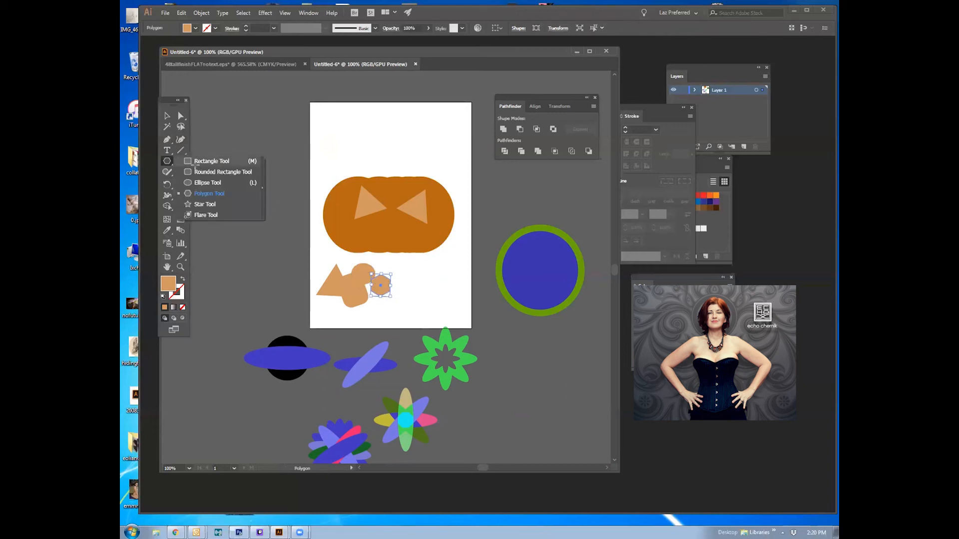
pyautogui.click(215, 161)
pyautogui.moveTo(411, 295); pyautogui.dragTo(322, 319)
# - Unite the row of shapes with the Pathfinder and place it on the pumpkin as a mouth about 1.81 by 0.86 in
pyautogui.click(167, 116)
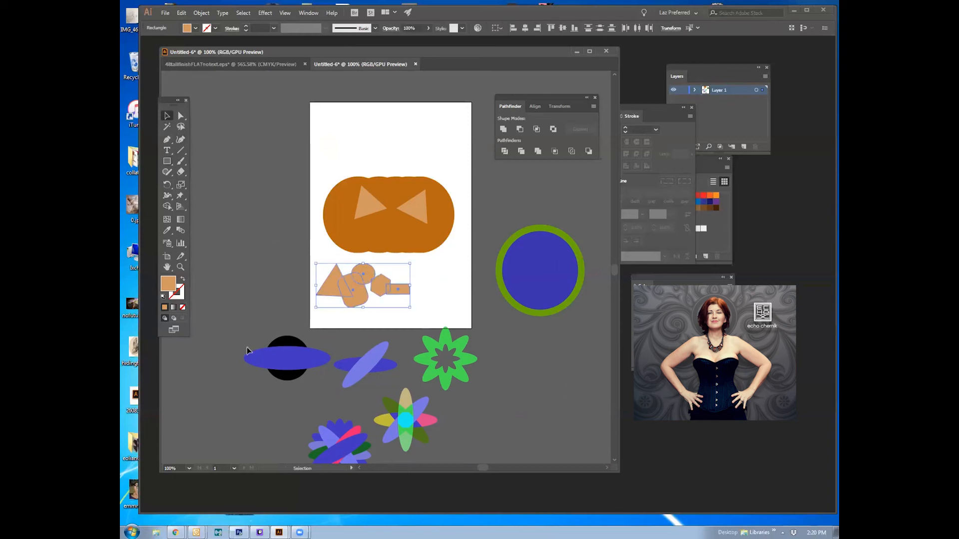
pyautogui.click(504, 129)
pyautogui.moveTo(413, 309); pyautogui.dragTo(393, 299)
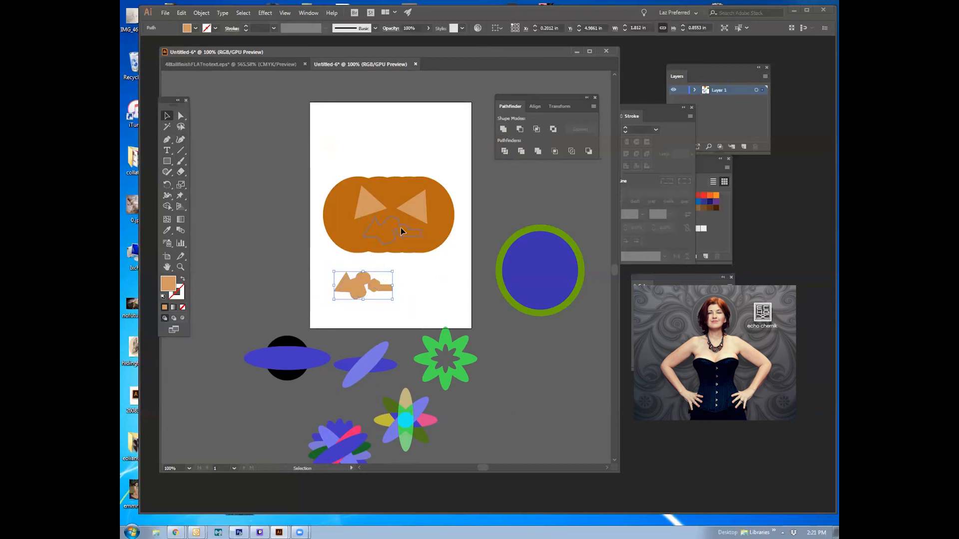
pyautogui.moveTo(400, 229); pyautogui.dragTo(398, 230)
# - Cut the mouth shape out of the pumpkin body with the Pathfinder's Minus Front
pyautogui.keyDown('shift'); pyautogui.click(445, 239); pyautogui.keyUp('shift')
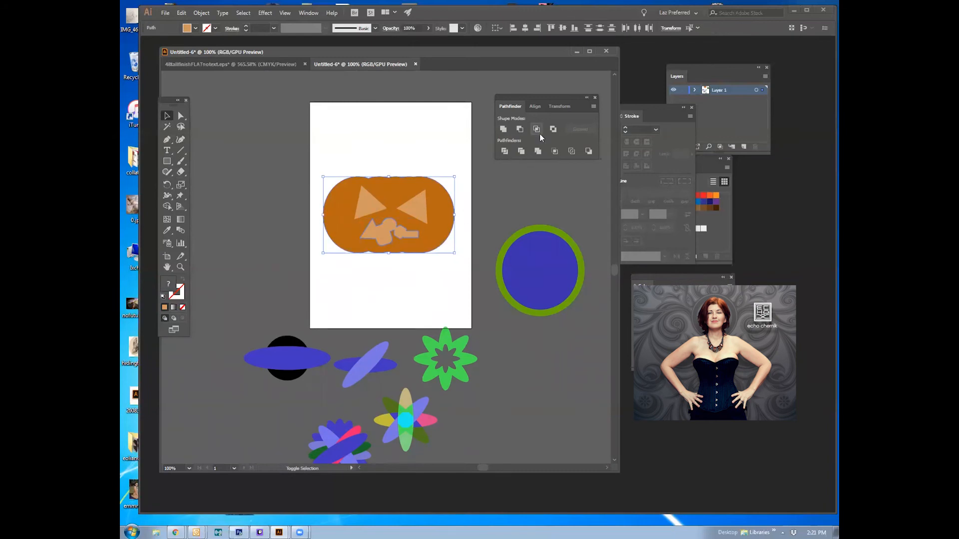
pyautogui.click(432, 287)
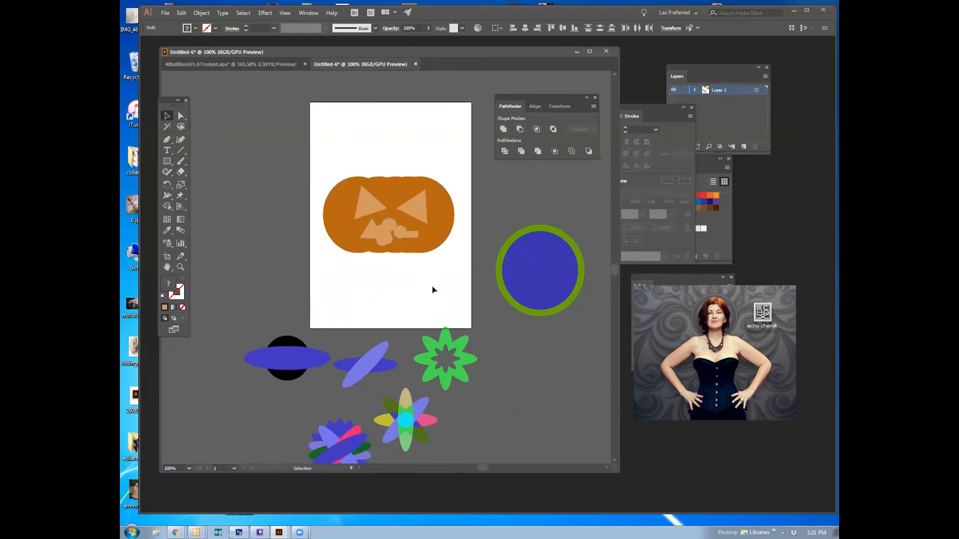
pyautogui.click(397, 227)
pyautogui.keyDown('shift'); pyautogui.click(449, 228); pyautogui.keyUp('shift')
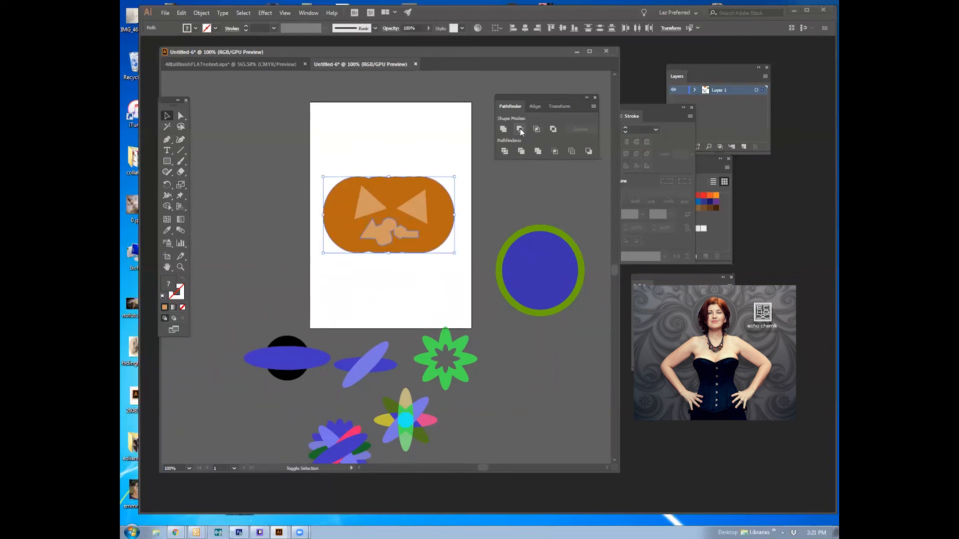
pyautogui.click(519, 133)
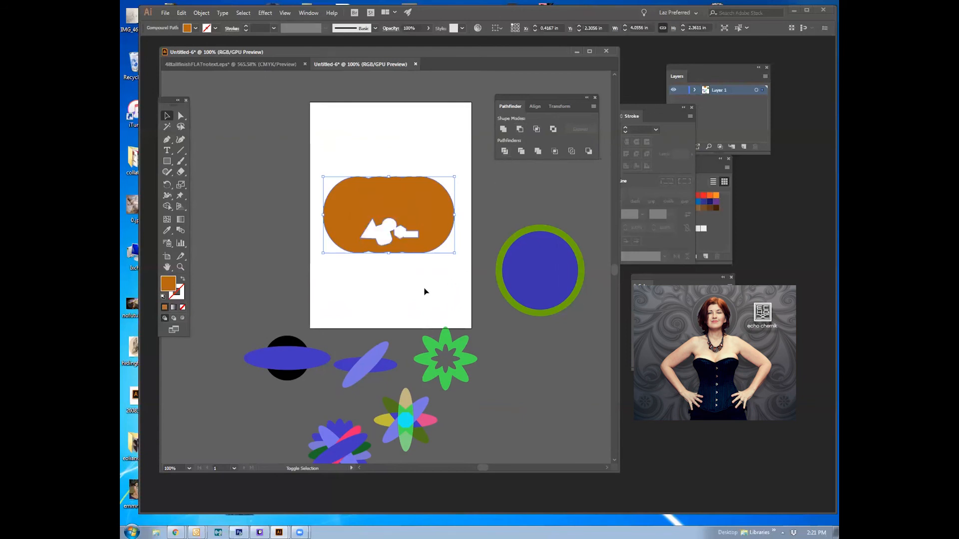
# - Zoom in, try moving the pumpkin body down away from the eyes, and undo the move
pyautogui.click(180, 267)
pyautogui.click(347, 243)
pyautogui.moveTo(423, 220); pyautogui.dragTo(357, 214)
pyautogui.click(167, 115)
pyautogui.click(338, 139)
pyautogui.moveTo(388, 218); pyautogui.dragTo(388, 326)
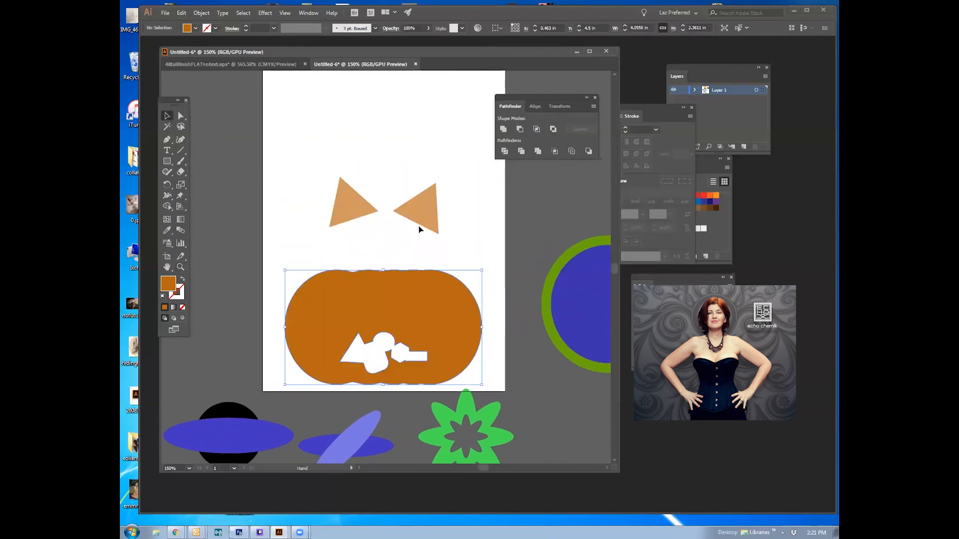
pyautogui.hotkey('ctrl', 'z')
# - Send the pumpkin body to the back and shift the left eye slightly outward
pyautogui.click(201, 13)
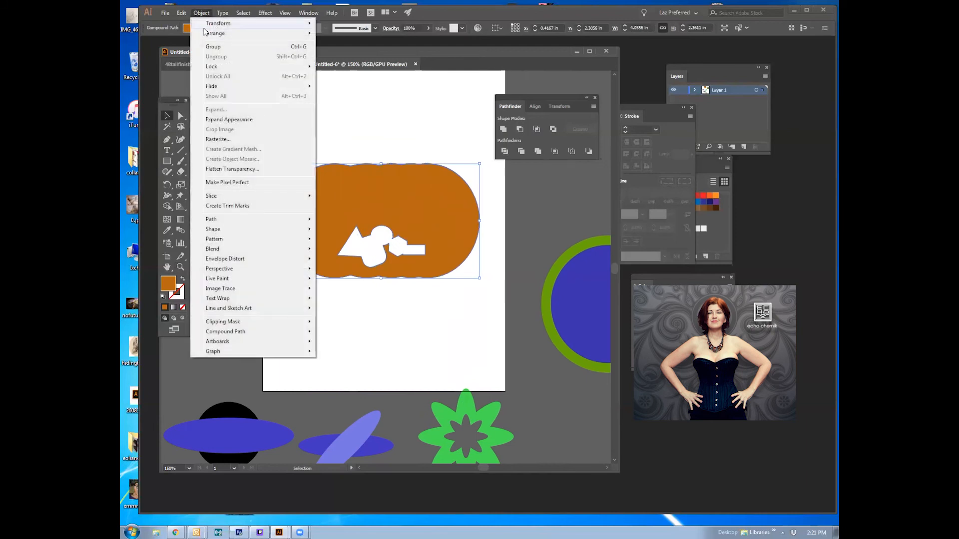
pyautogui.moveTo(214, 33)
pyautogui.click(357, 64)
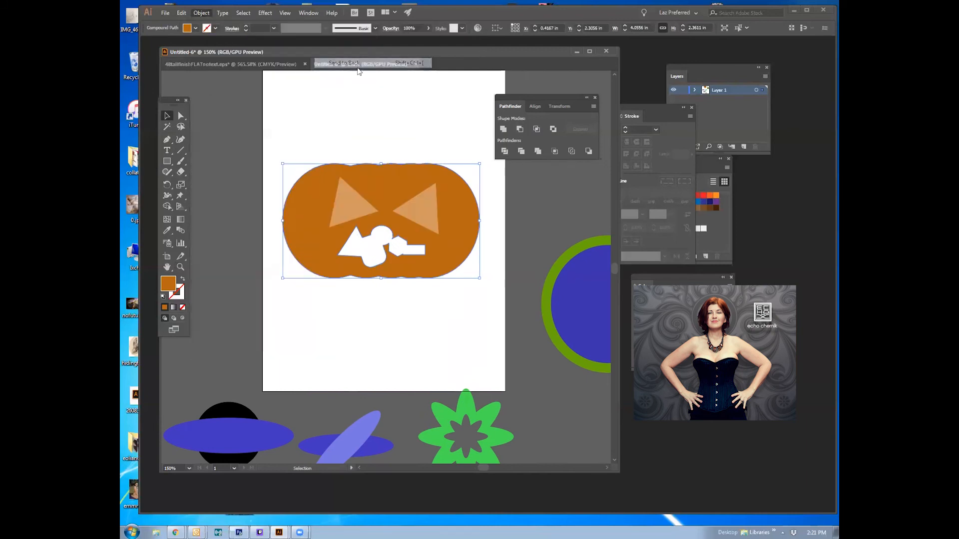
pyautogui.click(431, 127)
pyautogui.moveTo(340, 207); pyautogui.dragTo(328, 205)
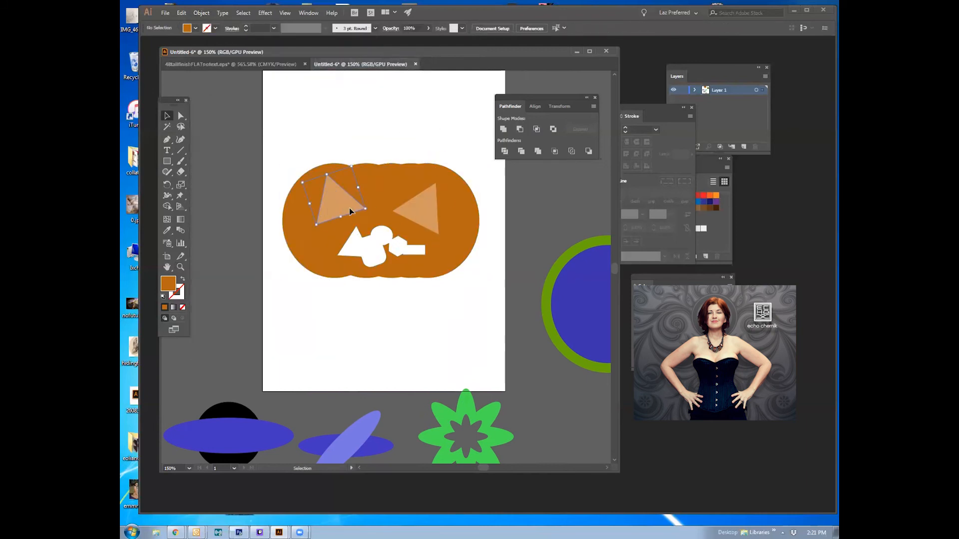
pyautogui.click(382, 140)
# - Paste a copy of the right eye behind it and shrink the copy to a pupil about 0.42 by 0.46 in
pyautogui.click(424, 214)
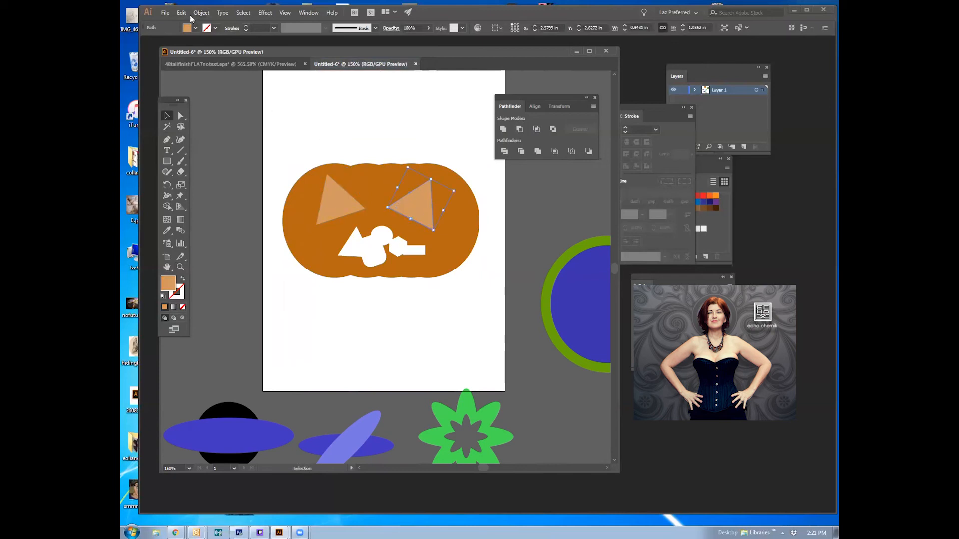
pyautogui.click(182, 14)
pyautogui.click(232, 86)
pyautogui.moveTo(453, 192); pyautogui.dragTo(430, 173)
# - Fill the small pupil triangle with yellow and bring it to the front of the right eye
pyautogui.doubleClick(167, 285)
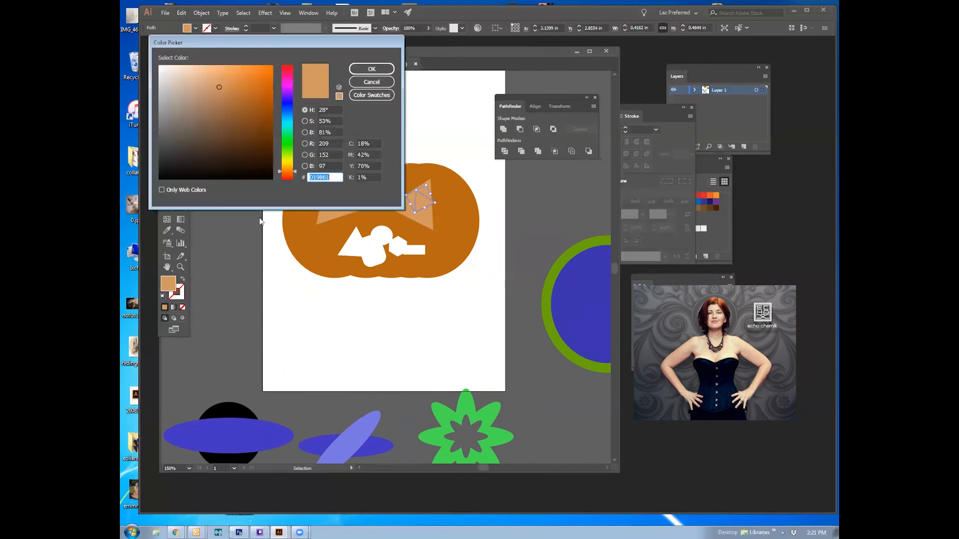
pyautogui.moveTo(247, 86); pyautogui.dragTo(270, 74)
pyautogui.moveTo(294, 106); pyautogui.dragTo(293, 158)
pyautogui.press('Return')
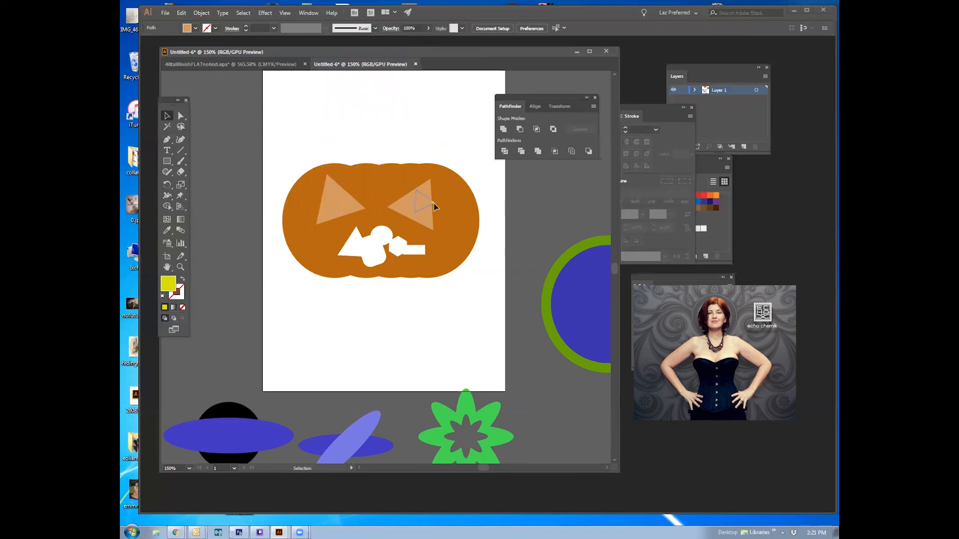
pyautogui.click(425, 202)
pyautogui.click(201, 13)
pyautogui.moveTo(215, 32)
pyautogui.click(347, 33)
pyautogui.click(444, 121)
# - Cut the right eye out of the pumpkin body with Minus Front and send the body to the back
pyautogui.click(429, 218)
pyautogui.keyDown('shift'); pyautogui.click(447, 225); pyautogui.keyUp('shift')
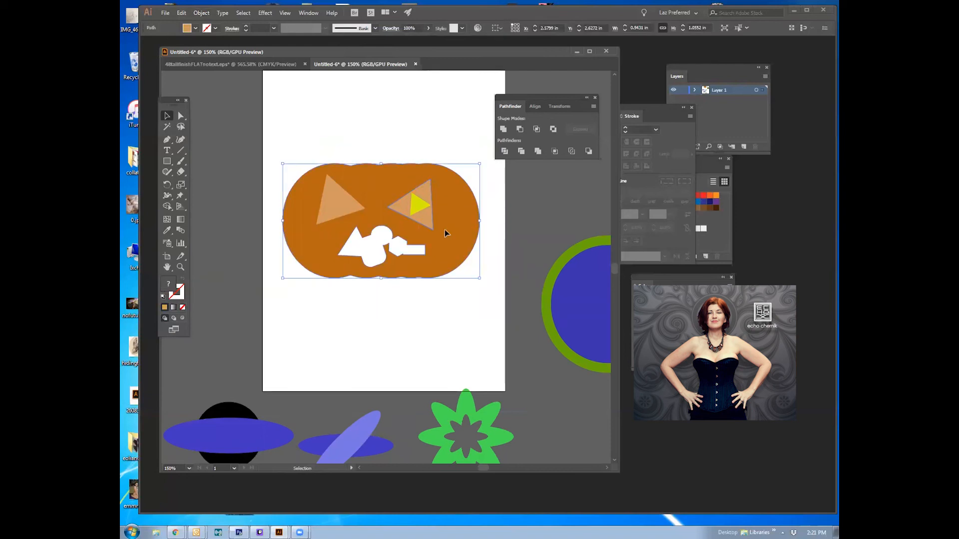
pyautogui.click(521, 130)
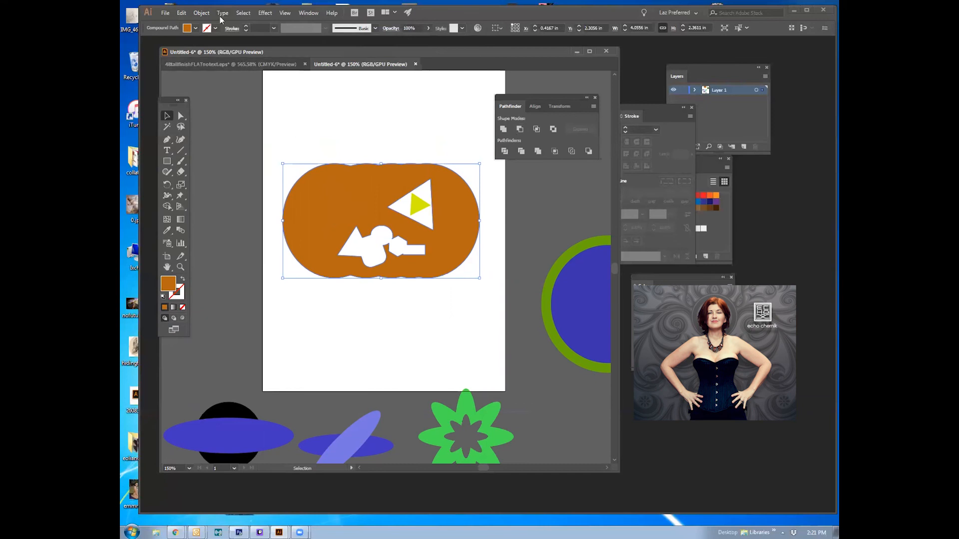
pyautogui.click(201, 13)
pyautogui.moveTo(216, 33)
pyautogui.click(381, 69)
pyautogui.click(424, 153)
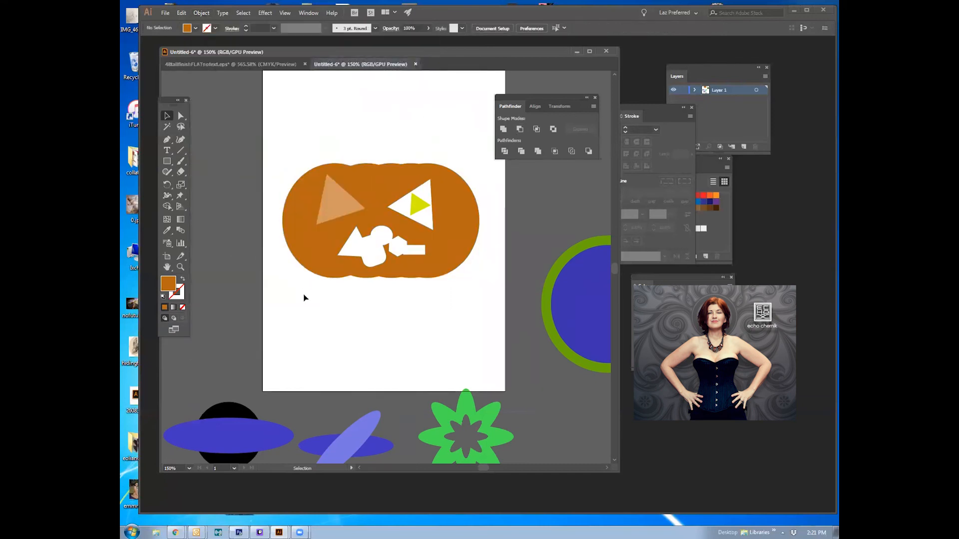
# - Draw a seven-pointed star about 1.48 by 1.47 in above the pumpkin, adjusting its number of points while drawing
pyautogui.click(172, 167)
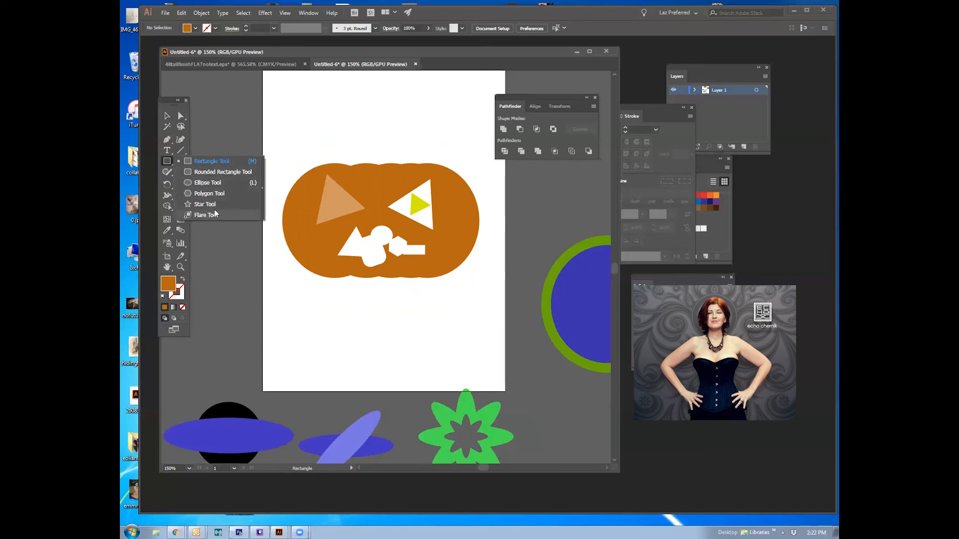
pyautogui.click(194, 205)
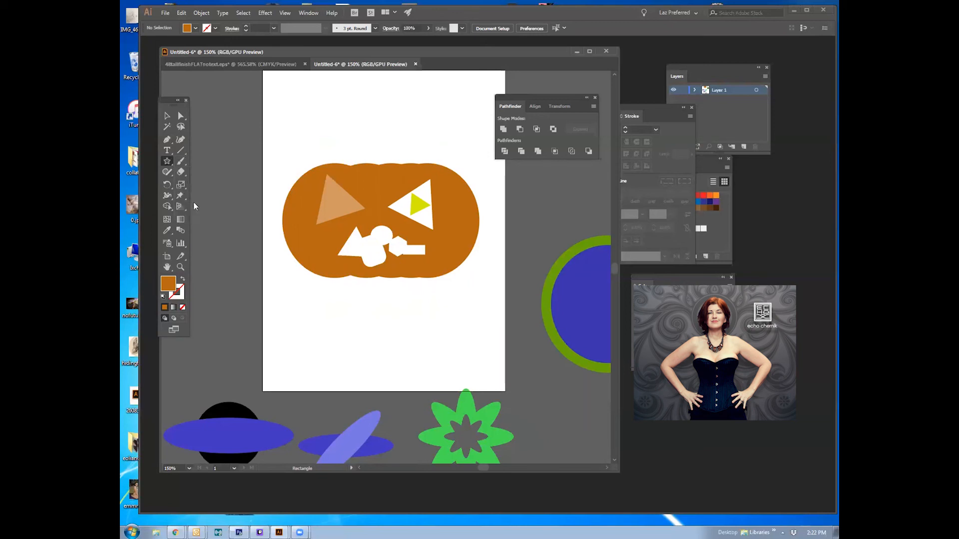
pyautogui.moveTo(282, 117); pyautogui.dragTo(351, 118)
pyautogui.press('Up')
pyautogui.press('Up')
pyautogui.press('Up')
pyautogui.press('Up')
pyautogui.press('Up')
pyautogui.press('Up')
pyautogui.press('Up')
pyautogui.press('Down')
pyautogui.press('Down')
pyautogui.press('Down')
pyautogui.press('Down')
pyautogui.press('Down')
pyautogui.press('Down')
pyautogui.press('Down')
pyautogui.press('Up')
pyautogui.press('Up')
pyautogui.press('Up')
pyautogui.press('Up')
pyautogui.press('Up')
pyautogui.press('Up')
pyautogui.press('Up')
pyautogui.press('Up')
pyautogui.press('Up')
pyautogui.press('Up')
pyautogui.press('Up')
pyautogui.press('Up')
pyautogui.press('Up')
pyautogui.press('Up')
pyautogui.press('Up')
pyautogui.press('Up')
pyautogui.press('Up')
pyautogui.press('Up')
pyautogui.press('Up')
pyautogui.press('Up')
pyautogui.press('Up')
pyautogui.press('Down')
pyautogui.press('Down')
pyautogui.press('Down')
pyautogui.press('Down')
pyautogui.press('Down')
pyautogui.press('Down')
pyautogui.press('Down')
pyautogui.press('Down')
pyautogui.press('Down')
pyautogui.press('Down')
pyautogui.press('Down')
pyautogui.press('Down')
pyautogui.press('Down')
pyautogui.press('Down')
pyautogui.press('Down')
pyautogui.press('Down')
pyautogui.press('Down')
pyautogui.press('Down')
pyautogui.press('Up')
pyautogui.click(164, 118)
pyautogui.click(224, 143)
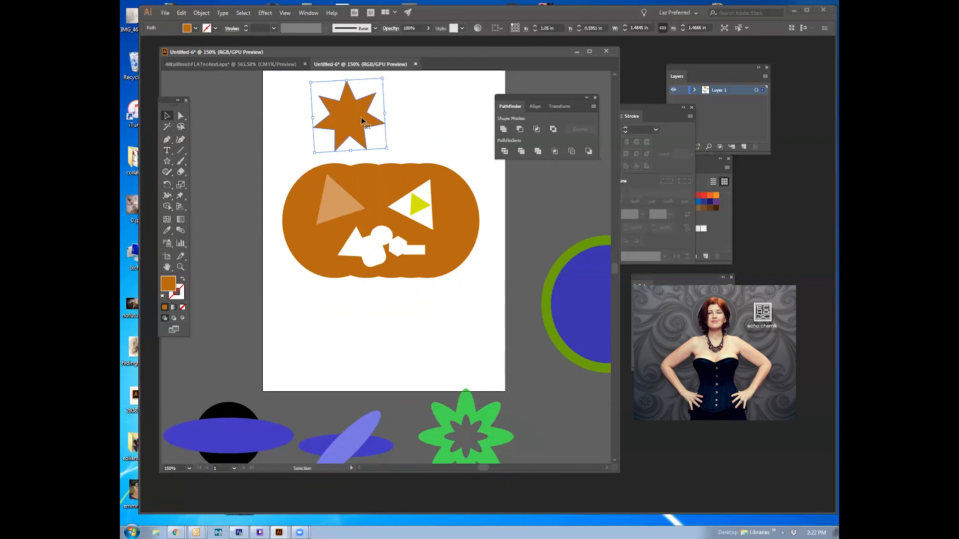
# - Draw a rectangle about 2.58 by 0.80 in over the star's upper half and subtract it from the star
pyautogui.moveTo(166, 161); pyautogui.dragTo(198, 163)
pyautogui.moveTo(301, 76); pyautogui.dragTo(427, 114)
pyautogui.press('v')
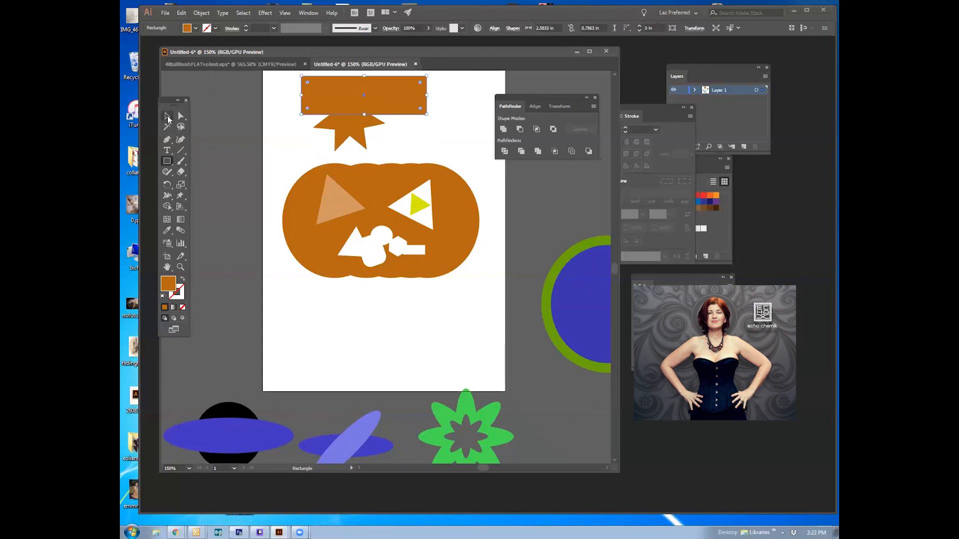
pyautogui.keyDown('shift'); pyautogui.click(372, 131); pyautogui.keyUp('shift')
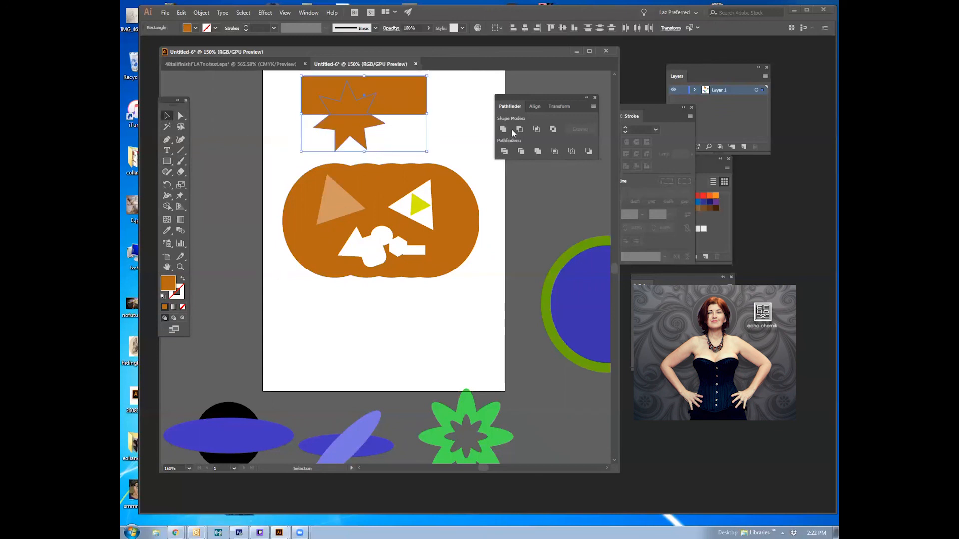
pyautogui.click(521, 151)
pyautogui.click(425, 140)
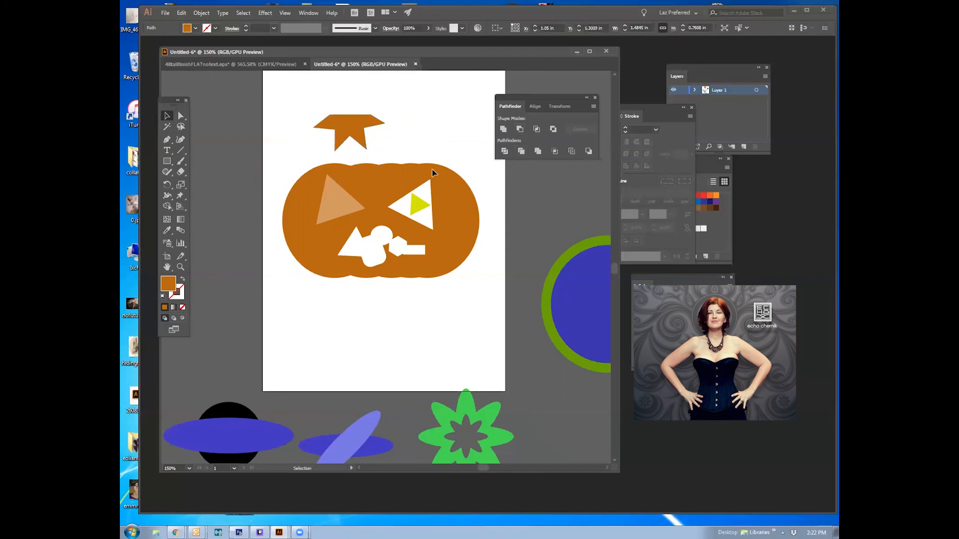
# - Turn the remaining half star so its points face up and place it on top of the pumpkin
pyautogui.click(353, 131)
pyautogui.moveTo(389, 110); pyautogui.dragTo(288, 168)
pyautogui.click(433, 133)
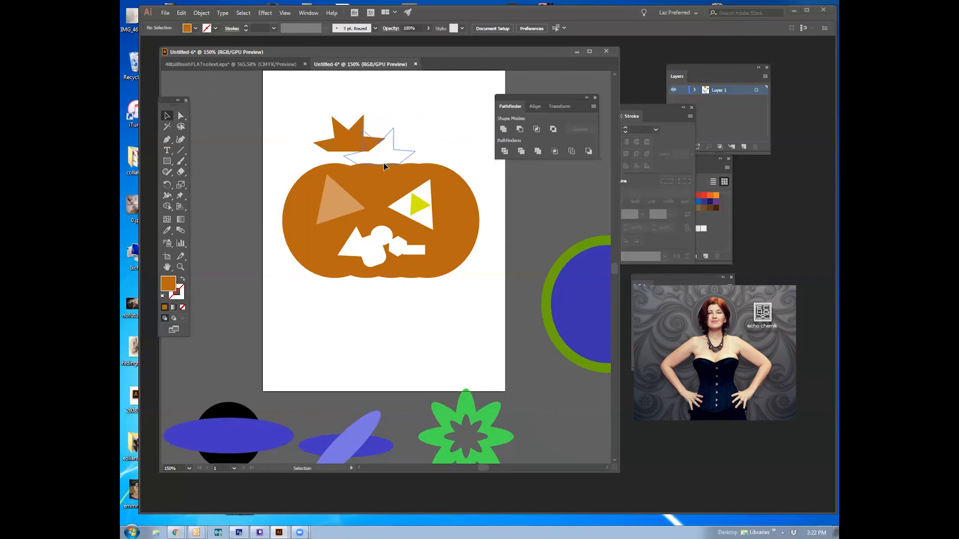
pyautogui.moveTo(382, 163); pyautogui.dragTo(382, 163)
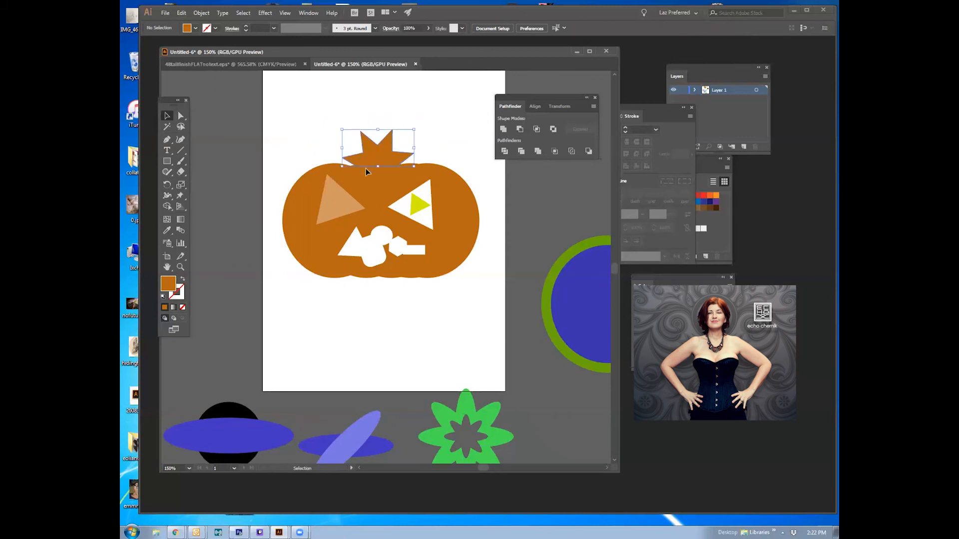
# - Fill the half star with green 0AC913 and deselect it
pyautogui.doubleClick(168, 286)
pyautogui.click(287, 140)
pyautogui.click(268, 89)
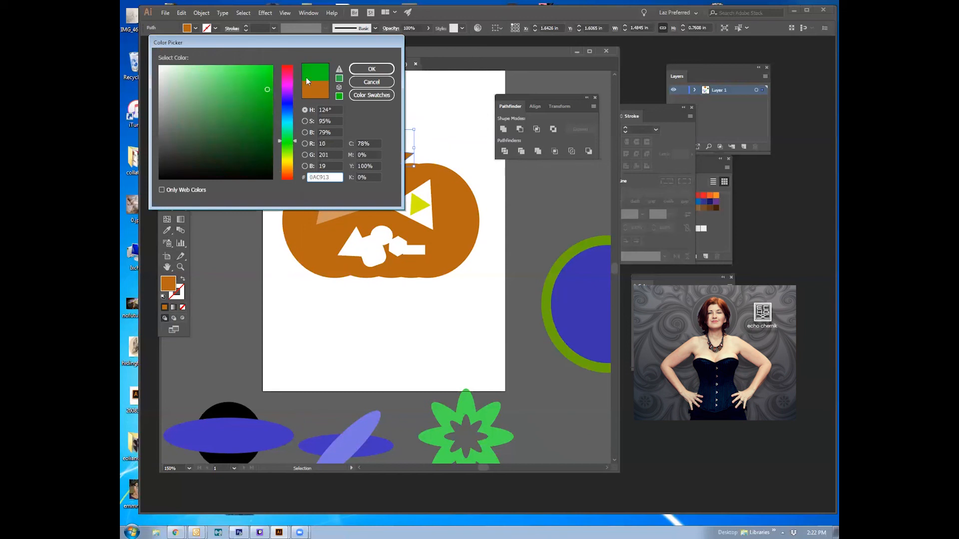
pyautogui.click(371, 68)
pyautogui.click(462, 98)
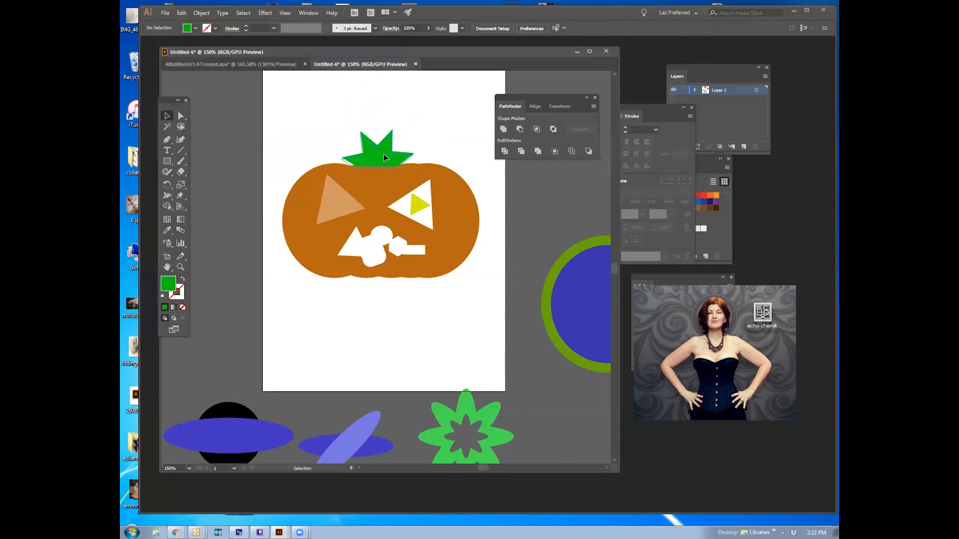
# - Enlarge the green half star to about 2.07 by 1.06 in and send it behind the pumpkin
pyautogui.click(383, 158)
pyautogui.moveTo(414, 131); pyautogui.dragTo(428, 127)
pyautogui.moveTo(391, 164); pyautogui.dragTo(391, 158)
pyautogui.click(202, 13)
pyautogui.moveTo(206, 31)
pyautogui.click(349, 62)
pyautogui.click(440, 107)
# - Copy the green half star above the pumpkin and paste the duplicate in front of it
pyautogui.click(394, 157)
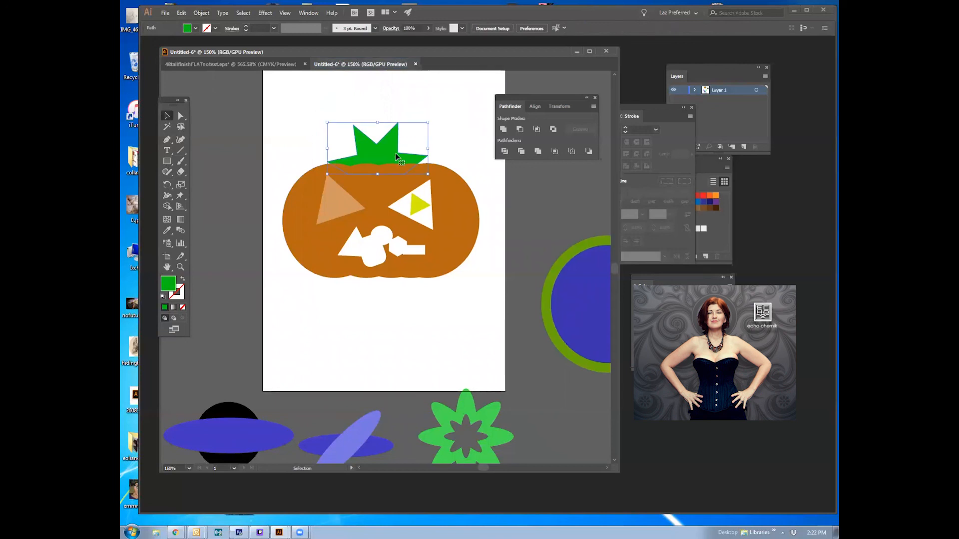
pyautogui.press('a')
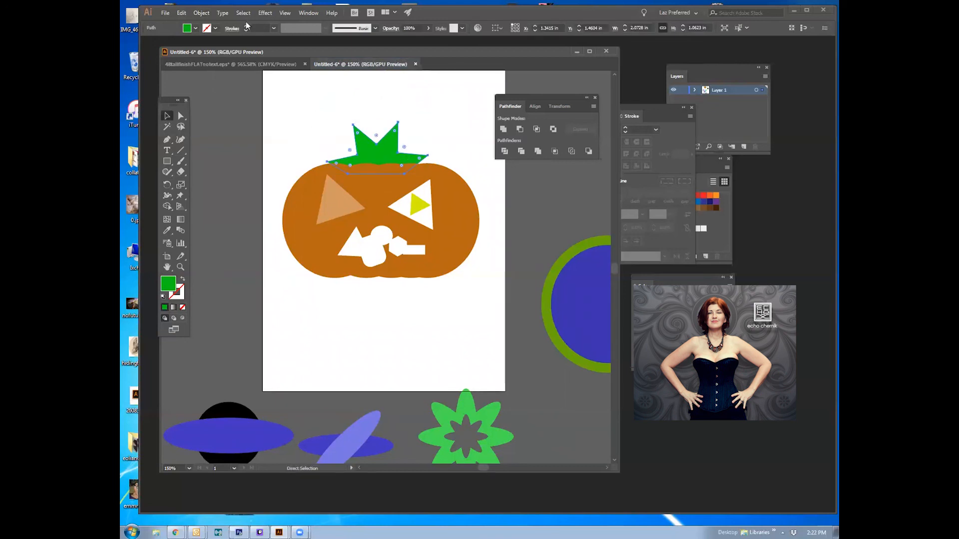
pyautogui.click(200, 13)
pyautogui.moveTo(182, 14)
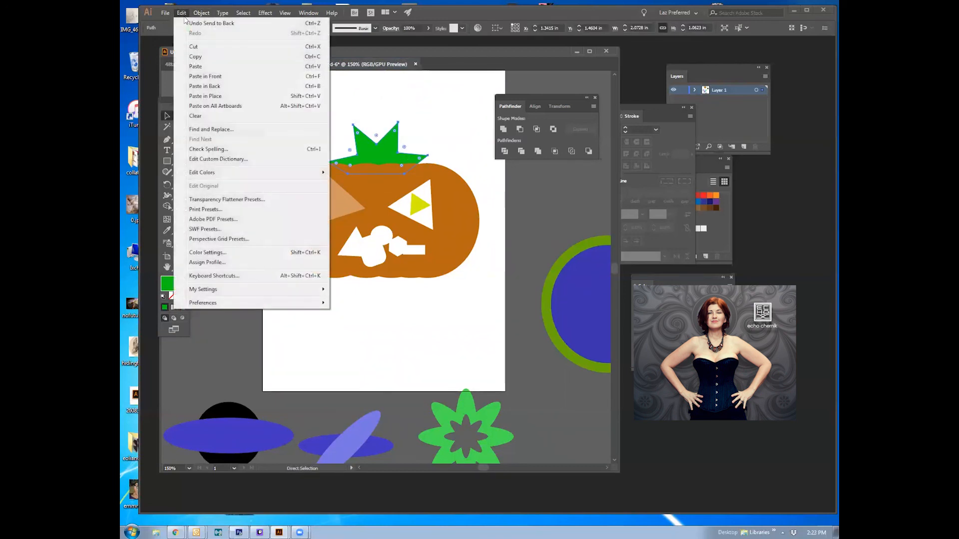
pyautogui.click(206, 61)
pyautogui.click(182, 13)
pyautogui.click(206, 76)
pyautogui.press('v')
# - Fill the duplicate half star with dark green and shrink it to about 1.09 by 0.56 in
pyautogui.doubleClick(168, 284)
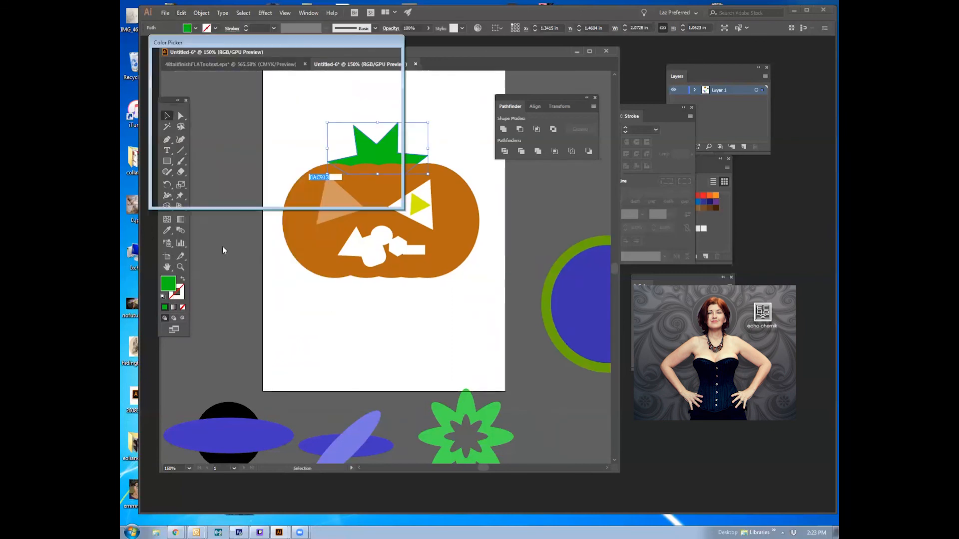
pyautogui.click(269, 134)
pyautogui.click(372, 69)
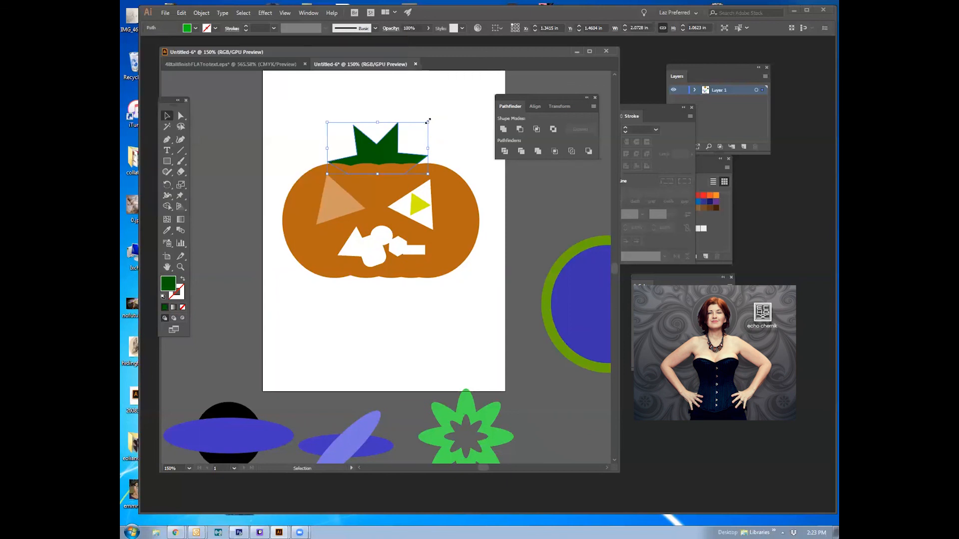
pyautogui.moveTo(421, 138); pyautogui.dragTo(404, 133)
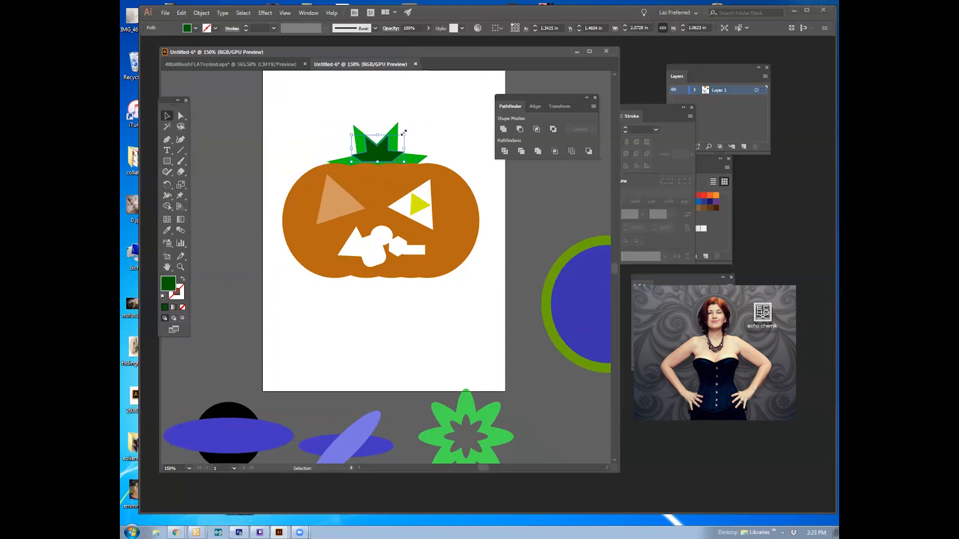
# - Bring the small dark green half star in front of the pumpkin and deselect it
pyautogui.click(201, 14)
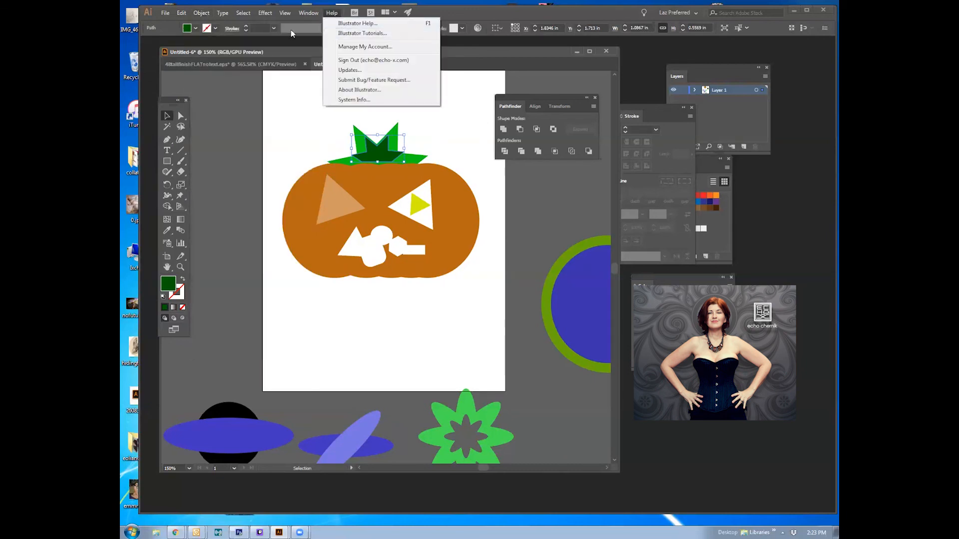
pyautogui.moveTo(239, 34)
pyautogui.click(348, 35)
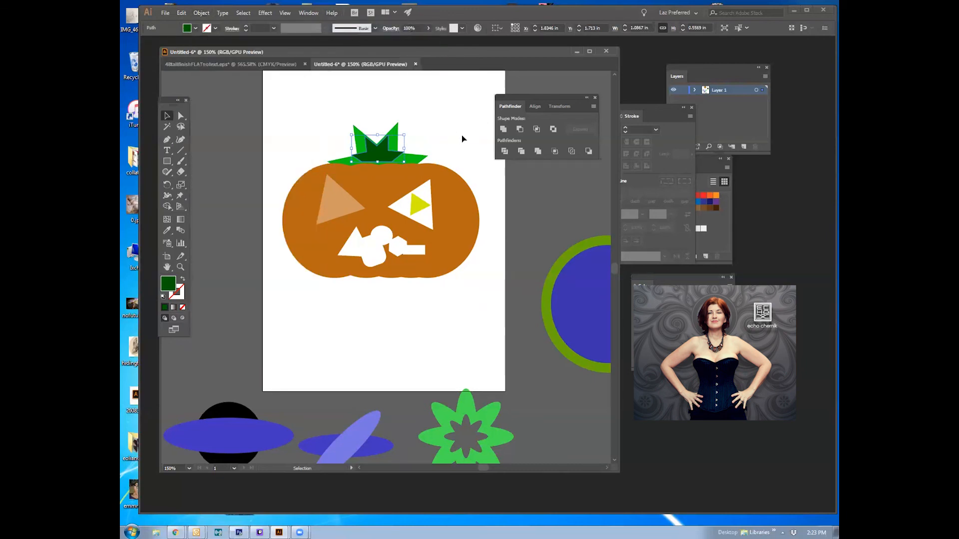
pyautogui.click(463, 139)
pyautogui.click(461, 131)
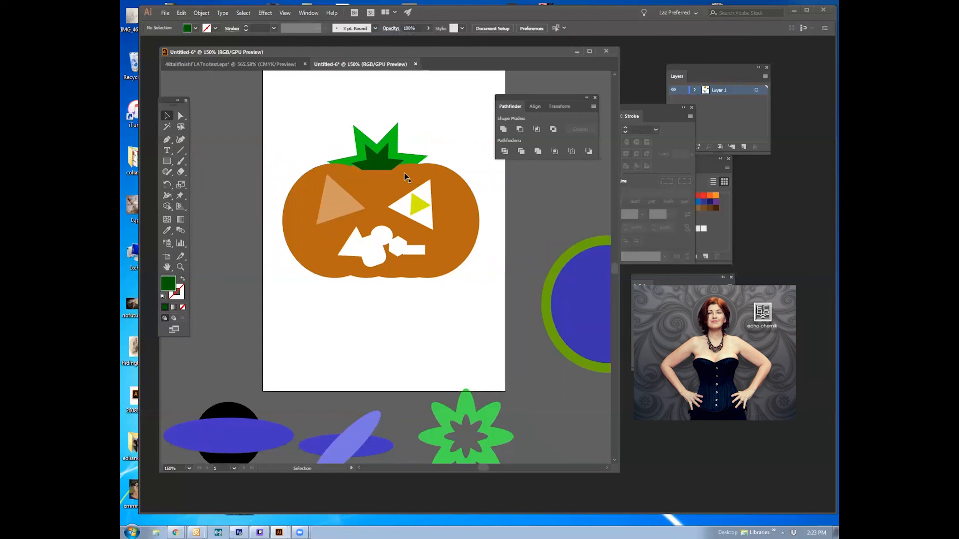
pyautogui.moveTo(416, 161); pyautogui.dragTo(452, 157)
pyautogui.hotkey('ctrl', 'z')
pyautogui.click(450, 140)
# - Send the tan triangle eye to the back, behind the pumpkin
pyautogui.click(364, 195)
pyautogui.click(201, 13)
pyautogui.moveTo(225, 32)
pyautogui.click(341, 67)
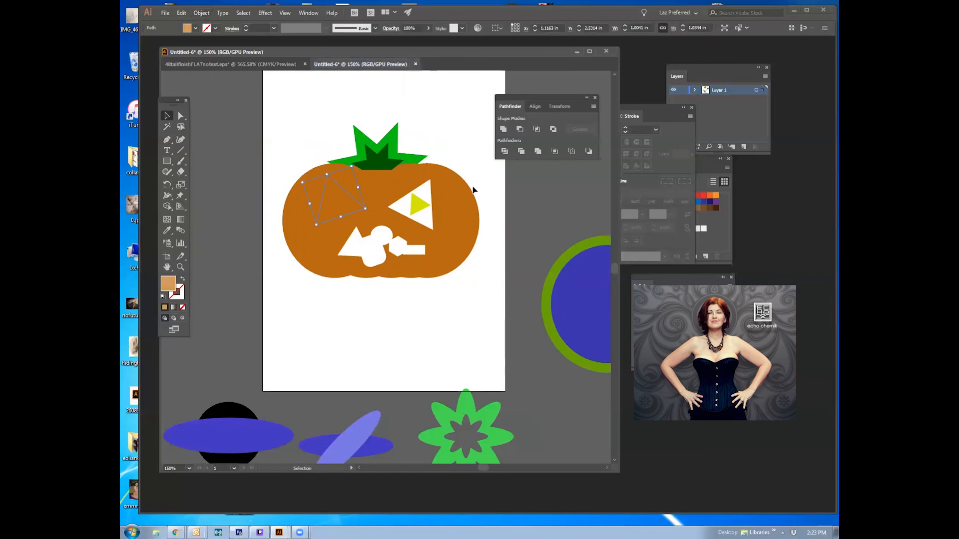
pyautogui.moveTo(345, 206); pyautogui.dragTo(355, 239)
# - Undo sending the tan triangle to the back and move it down over the pumpkin's mouth
pyautogui.hotkey('ctrl', 'z')
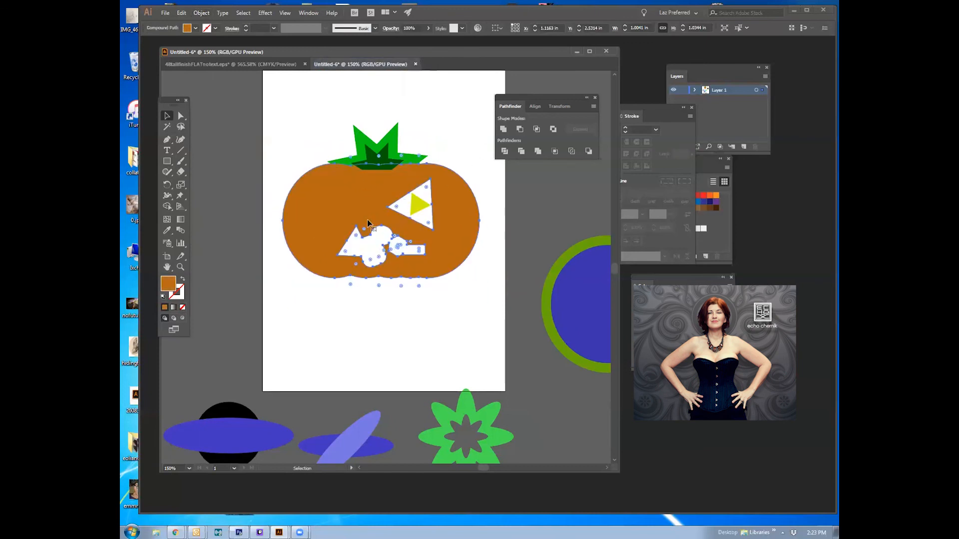
pyautogui.hotkey('ctrl', 'z')
pyautogui.hotkey('ctrl', 'z')
pyautogui.hotkey('ctrl', 'z')
pyautogui.hotkey('ctrl', 'z')
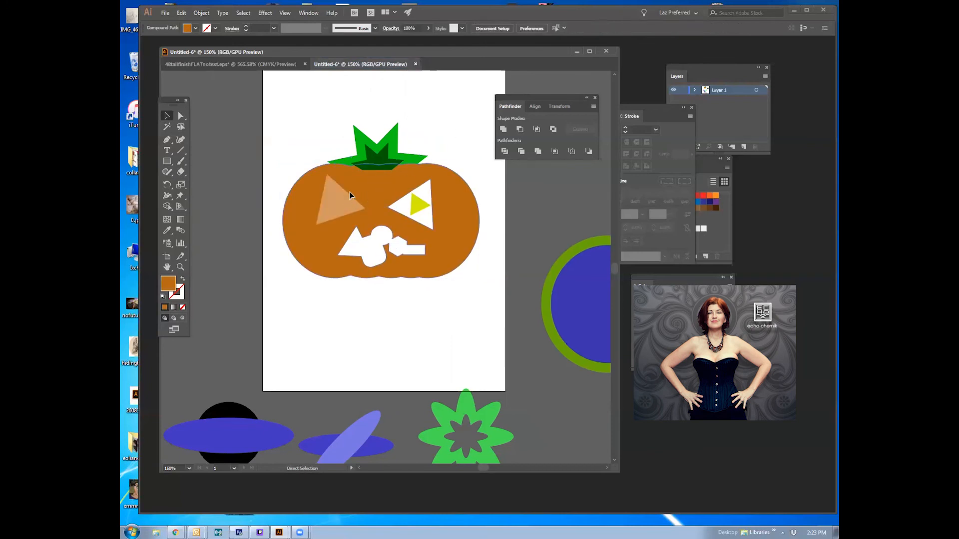
pyautogui.hotkey('ctrl', 'z')
pyautogui.hotkey('ctrl', 'z')
pyautogui.press('v')
pyautogui.moveTo(334, 206); pyautogui.dragTo(372, 263)
# - Copy the snowflake group from the 48tallfinishFLATnotext.eps document and paste it into the pumpkin document
pyautogui.click(223, 64)
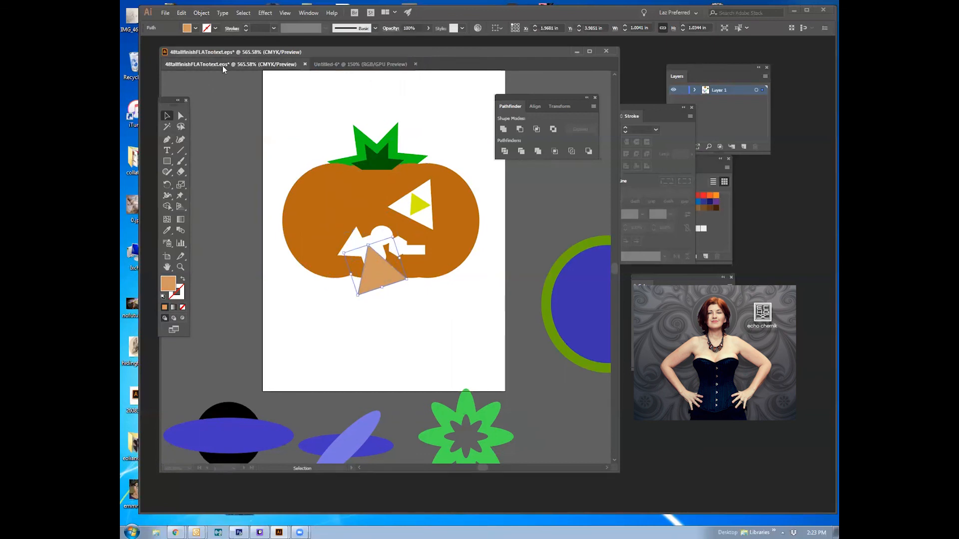
pyautogui.moveTo(275, 230); pyautogui.dragTo(411, 180)
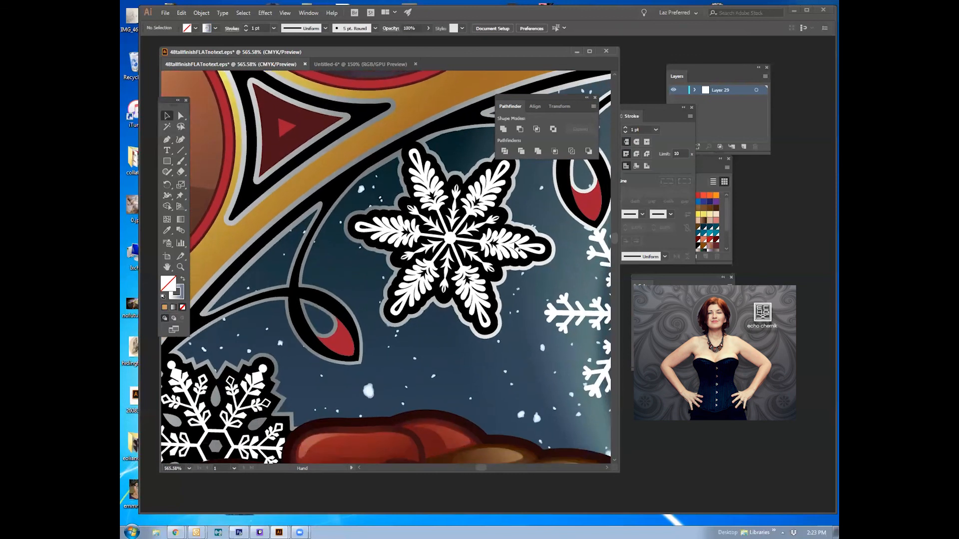
pyautogui.moveTo(449, 260); pyautogui.dragTo(360, 243)
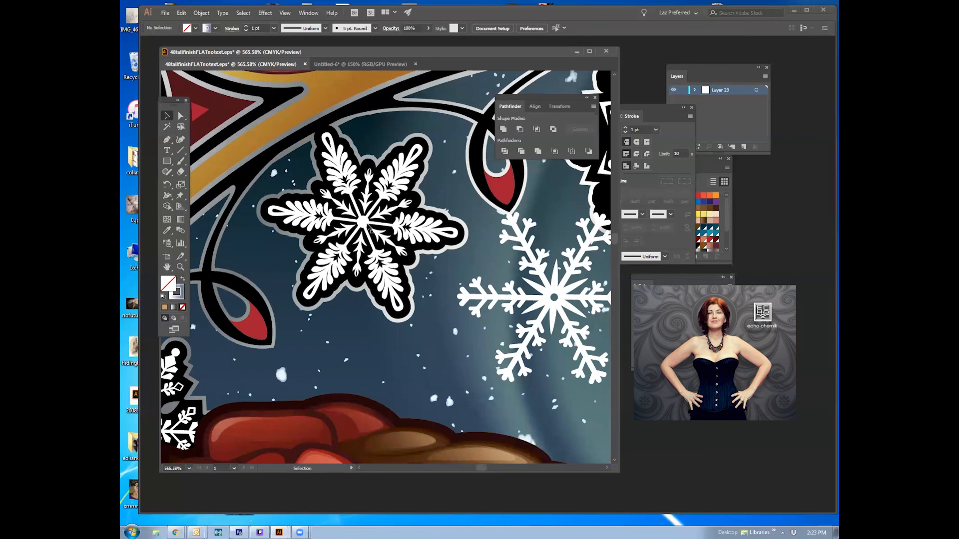
pyautogui.click(548, 305)
pyautogui.moveTo(473, 187); pyautogui.dragTo(364, 145)
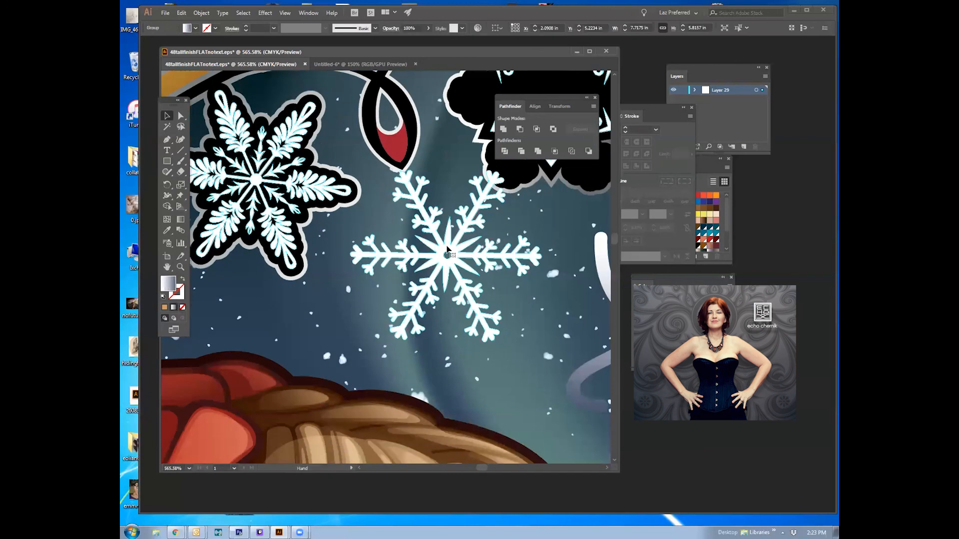
pyautogui.hotkey('ctrl', 'c')
pyautogui.click(360, 64)
pyautogui.hotkey('ctrl', 'v')
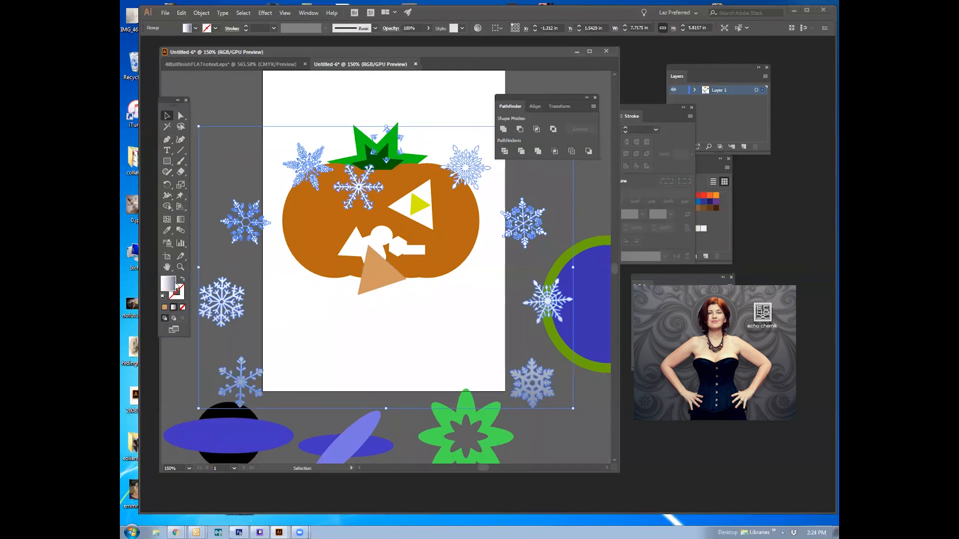
# - Fill the pasted snowflake group with bright green and deselect it
pyautogui.doubleClick(169, 284)
pyautogui.click(272, 73)
pyautogui.click(363, 73)
pyautogui.click(449, 90)
# - Enlarge the green snowflake group, position it below the pumpkin and deselect it
pyautogui.moveTo(472, 166); pyautogui.dragTo(437, 317)
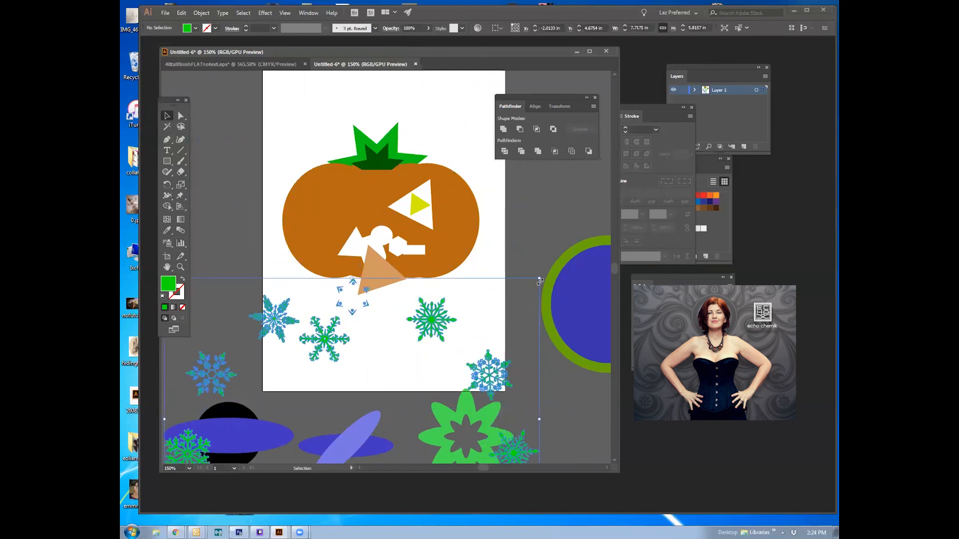
pyautogui.moveTo(539, 280); pyautogui.dragTo(600, 231)
pyautogui.moveTo(258, 291); pyautogui.dragTo(510, 125)
pyautogui.click(279, 300)
pyautogui.moveTo(309, 238); pyautogui.dragTo(436, 377)
pyautogui.moveTo(339, 332); pyautogui.dragTo(415, 393)
pyautogui.click(507, 325)
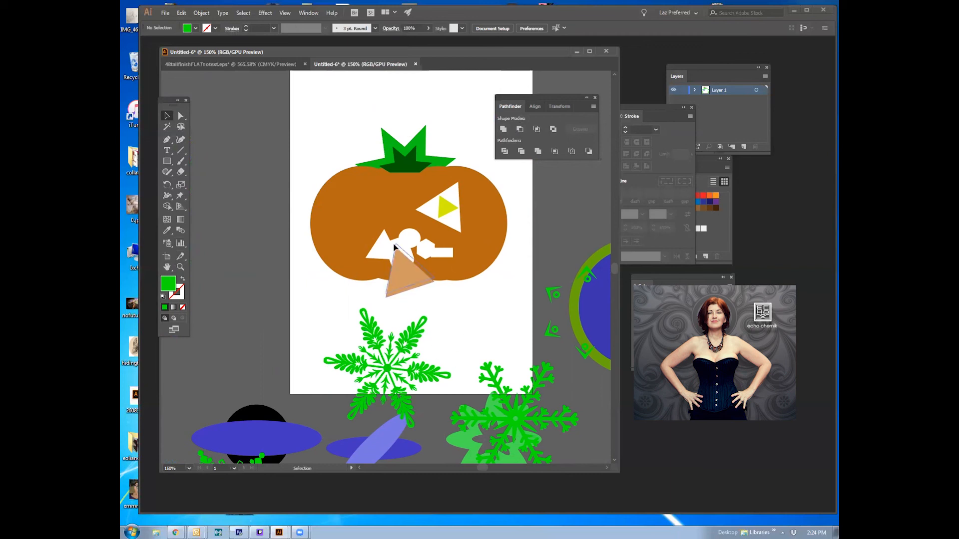
# - Move the tan triangle back to the pumpkin's empty eye position and deselect it
pyautogui.moveTo(404, 285); pyautogui.dragTo(366, 216)
pyautogui.click(438, 342)
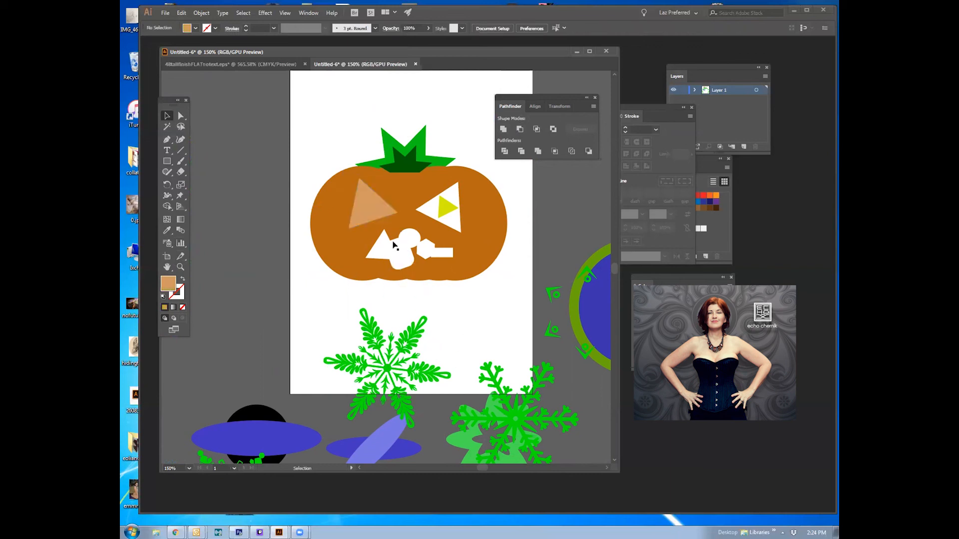
pyautogui.click(497, 303)
# - Make the yellow pupil's fill the current color by selecting that triangle, and clear the selection
pyautogui.click(370, 209)
pyautogui.click(502, 304)
pyautogui.click(447, 208)
pyautogui.click(511, 192)
pyautogui.moveTo(327, 144); pyautogui.dragTo(340, 141)
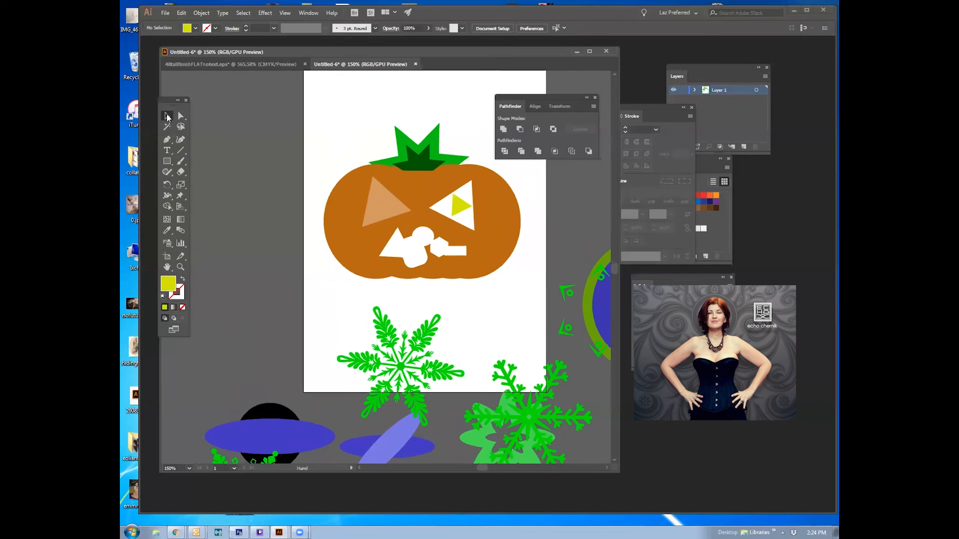
pyautogui.click(167, 161)
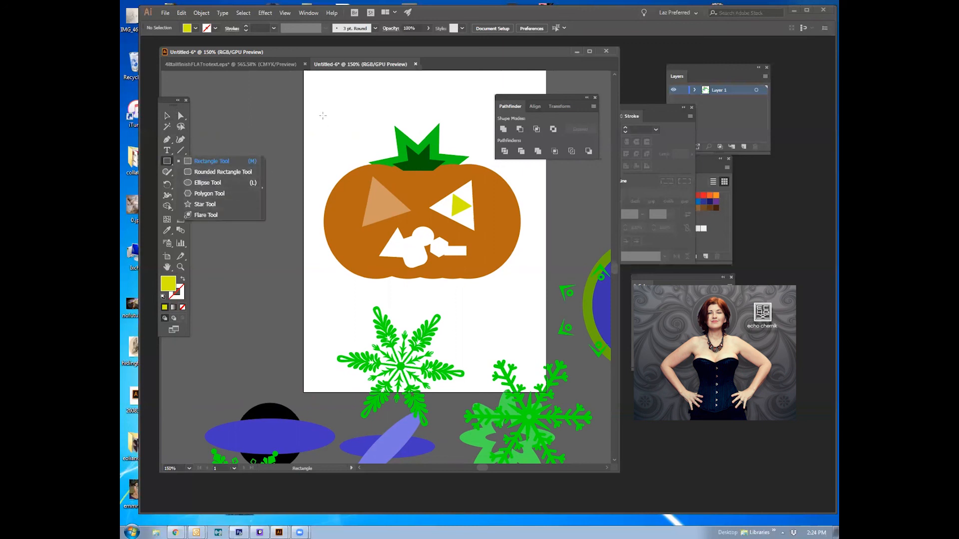
pyautogui.click(318, 114)
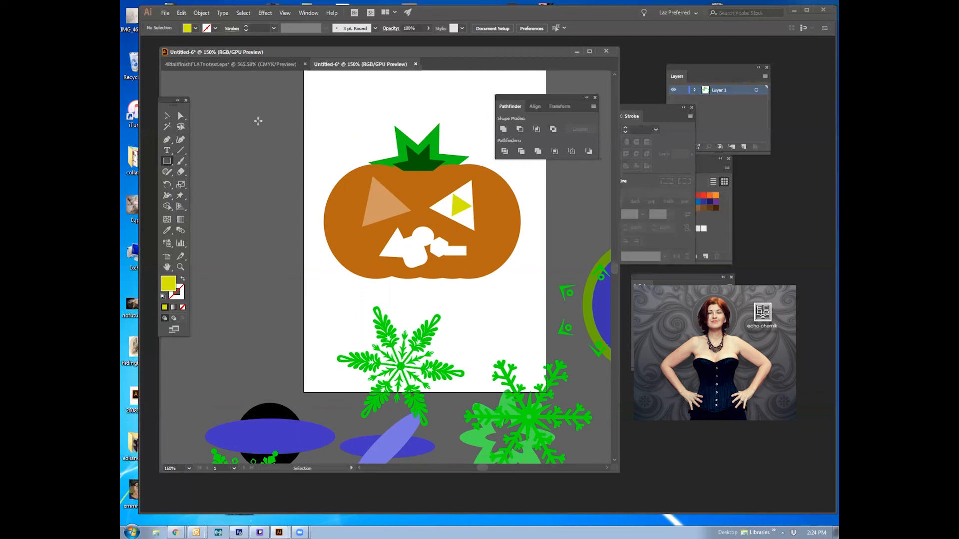
pyautogui.click(167, 116)
pyautogui.click(166, 162)
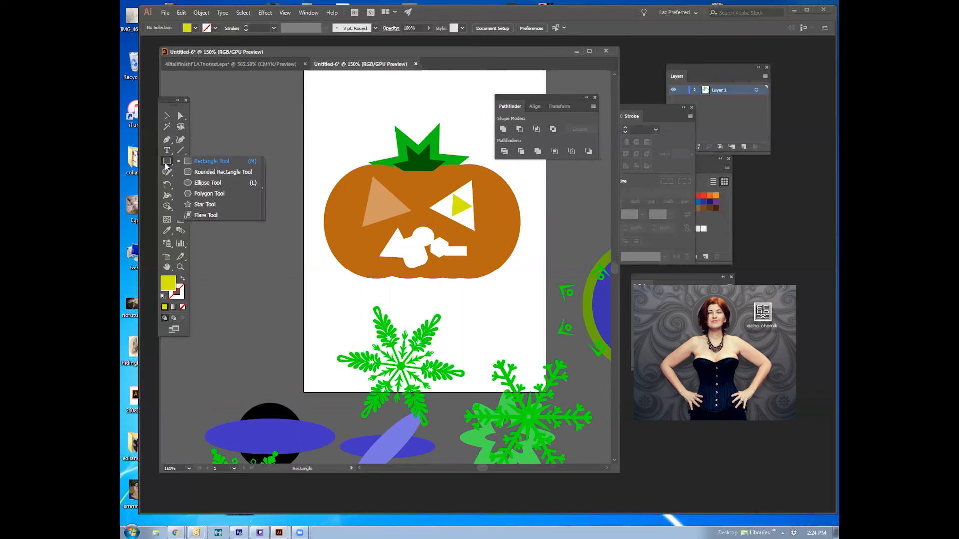
pyautogui.click(318, 112)
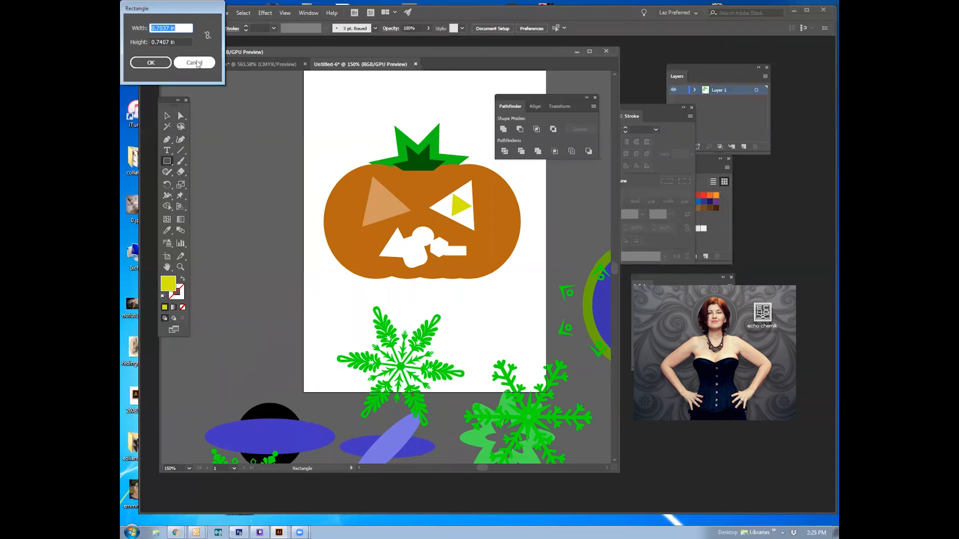
pyautogui.click(194, 62)
# - Create two overlapping yellow squares of about 1.02 by 1.02 in near the artboard's upper-left corner and select both
pyautogui.moveTo(325, 120)
pyautogui.mouseDown()
pyautogui.moveTo(364, 150)
pyautogui.moveTo(330, 97)
pyautogui.moveTo(376, 169)
pyautogui.moveTo(272, 77)
pyautogui.moveTo(350, 184)
pyautogui.moveTo(241, 88)
pyautogui.moveTo(278, 213)
pyautogui.moveTo(295, 182)
pyautogui.moveTo(332, 196)
pyautogui.moveTo(304, 138)
pyautogui.moveTo(379, 215)
pyautogui.moveTo(319, 152)
pyautogui.moveTo(334, 193)
pyautogui.moveTo(375, 189)
pyautogui.moveTo(351, 185)
pyautogui.moveTo(352, 201)
pyautogui.moveTo(335, 186)
pyautogui.moveTo(362, 211)
pyautogui.moveTo(317, 166)
pyautogui.moveTo(353, 168)
pyautogui.moveTo(341, 145)
pyautogui.moveTo(353, 171)
pyautogui.moveTo(378, 174)
pyautogui.moveTo(339, 125)
pyautogui.mouseUp()
pyautogui.click(167, 115)
pyautogui.click(412, 154)
pyautogui.click(436, 166)
pyautogui.click(409, 151)
pyautogui.moveTo(370, 171); pyautogui.dragTo(331, 149)
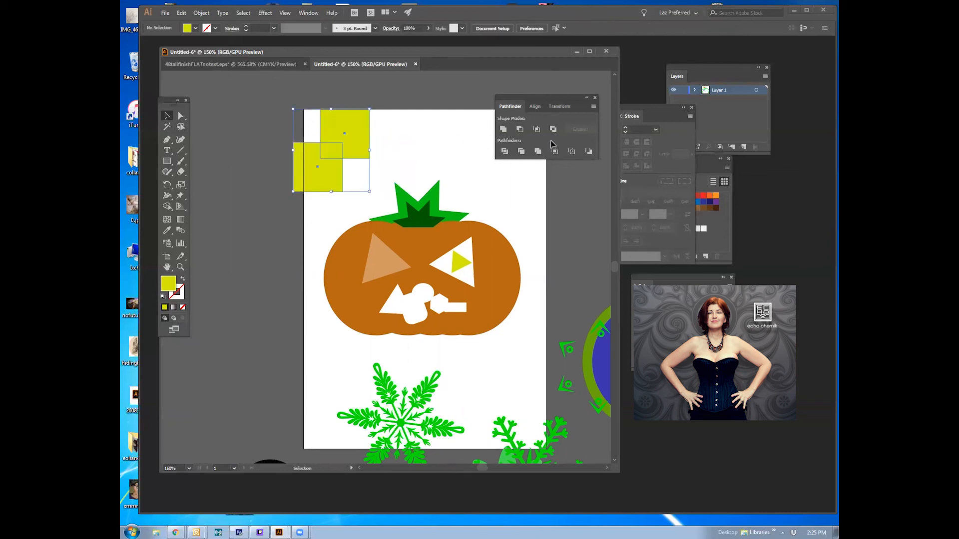
# - Align the two yellow squares by their horizontal centers and deselect them
pyautogui.click(536, 107)
pyautogui.click(522, 132)
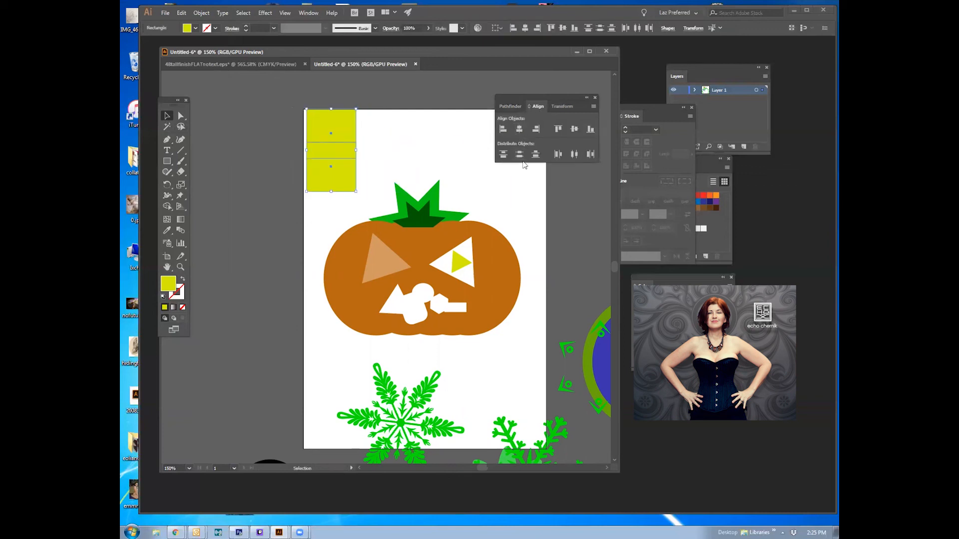
pyautogui.click(422, 139)
# - Offset the upper yellow square diagonally so it partly overlaps the other, and select both squares
pyautogui.moveTo(320, 126); pyautogui.dragTo(342, 140)
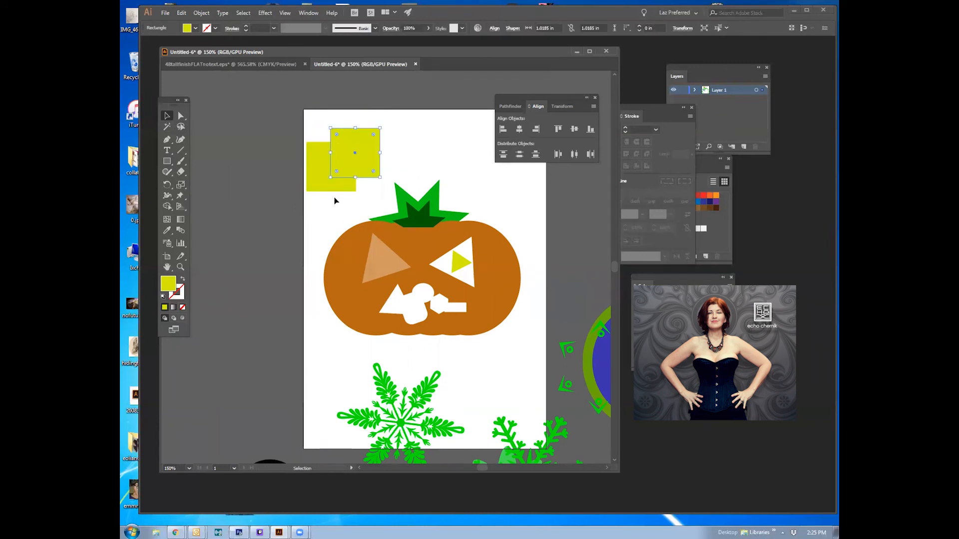
pyautogui.moveTo(320, 215); pyautogui.dragTo(355, 164)
pyautogui.click(509, 107)
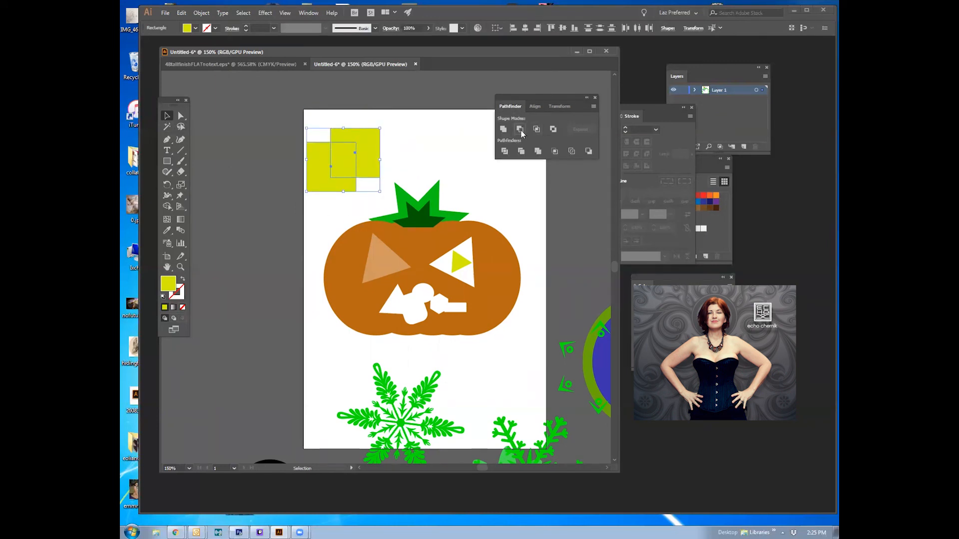
# - Try Minus Front and Divide on the two overlapping yellow squares, undoing each operation
pyautogui.click(519, 128)
pyautogui.hotkey('ctrl', 'z')
pyautogui.click(504, 151)
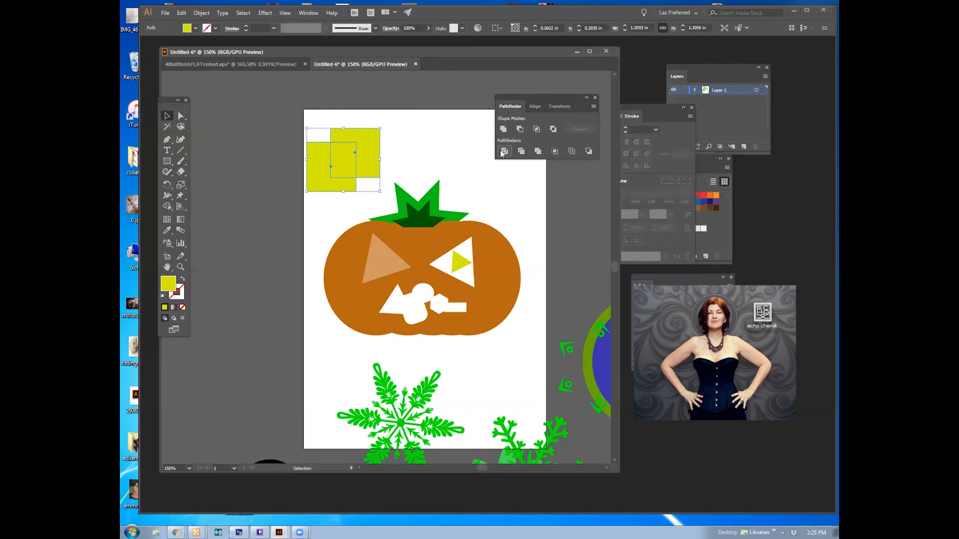
pyautogui.click(412, 148)
pyautogui.hotkey('ctrl', 'z')
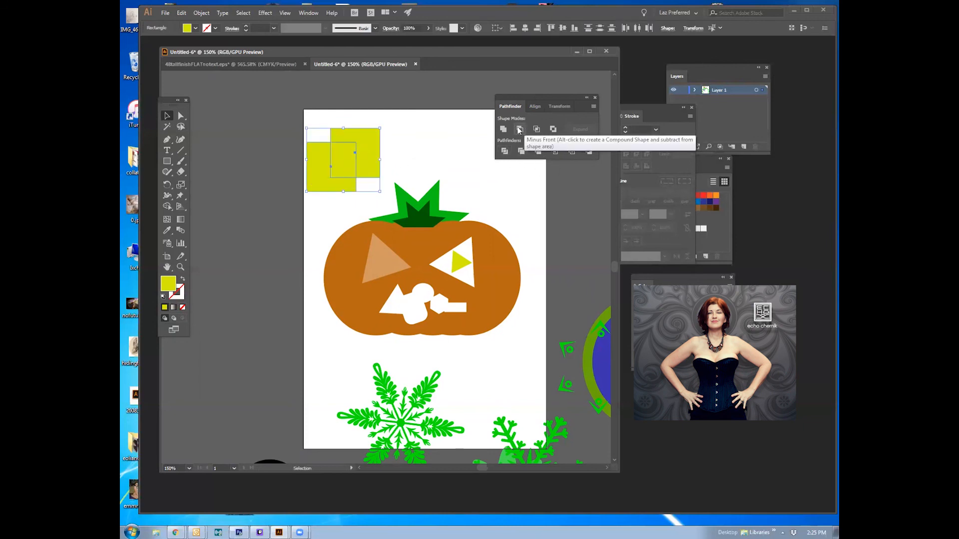
pyautogui.click(519, 129)
pyautogui.hotkey('ctrl', 'z')
# - Unite the two overlapping yellow squares into one shape and deselect it
pyautogui.click(503, 129)
pyautogui.click(457, 141)
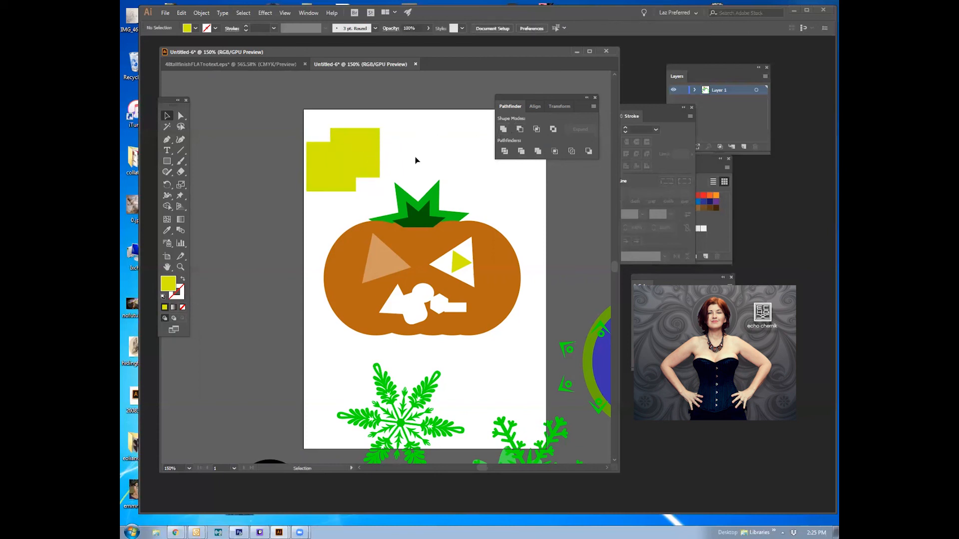
pyautogui.press('space')
pyautogui.moveTo(465, 256); pyautogui.dragTo(436, 196)
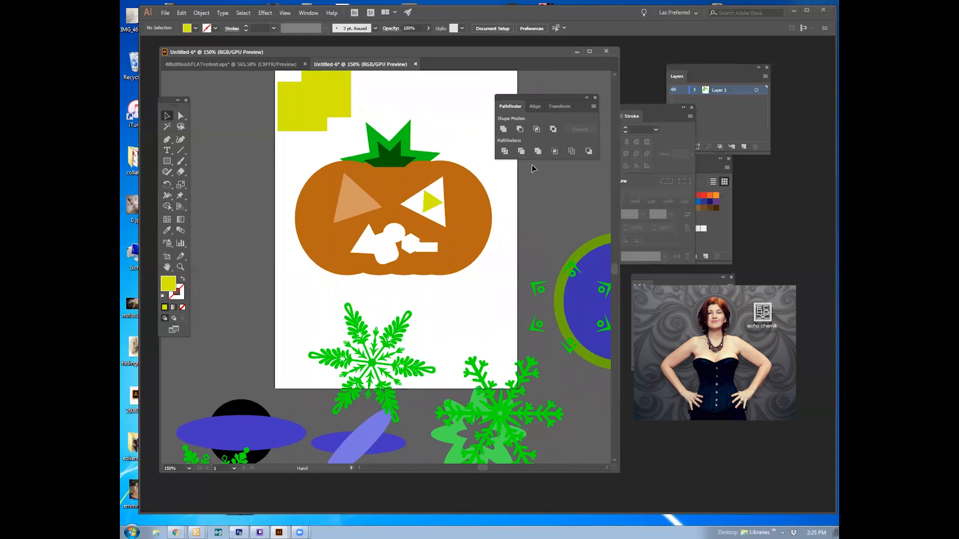